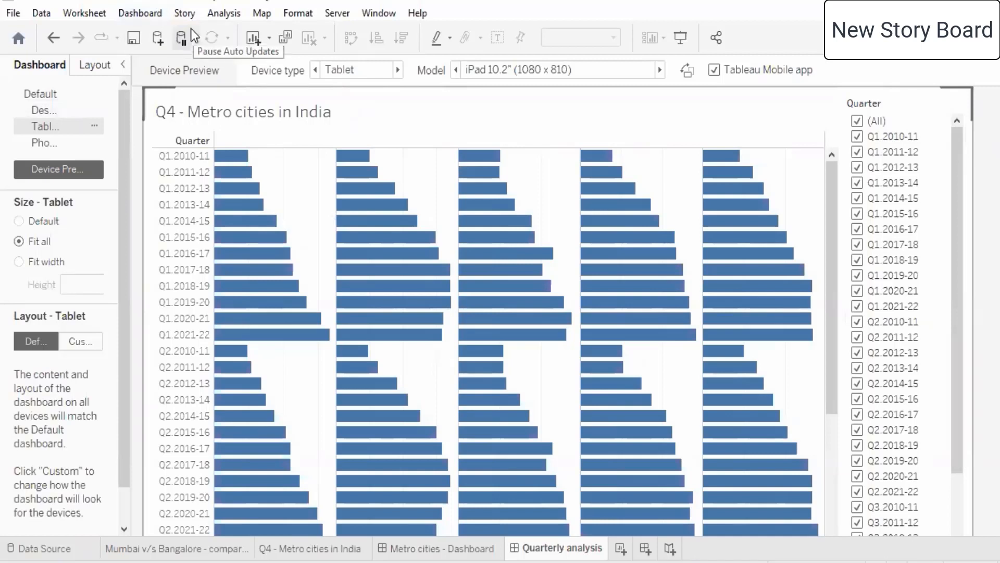
- Create a new story and add two more blank story points to it
left_click(183, 13)
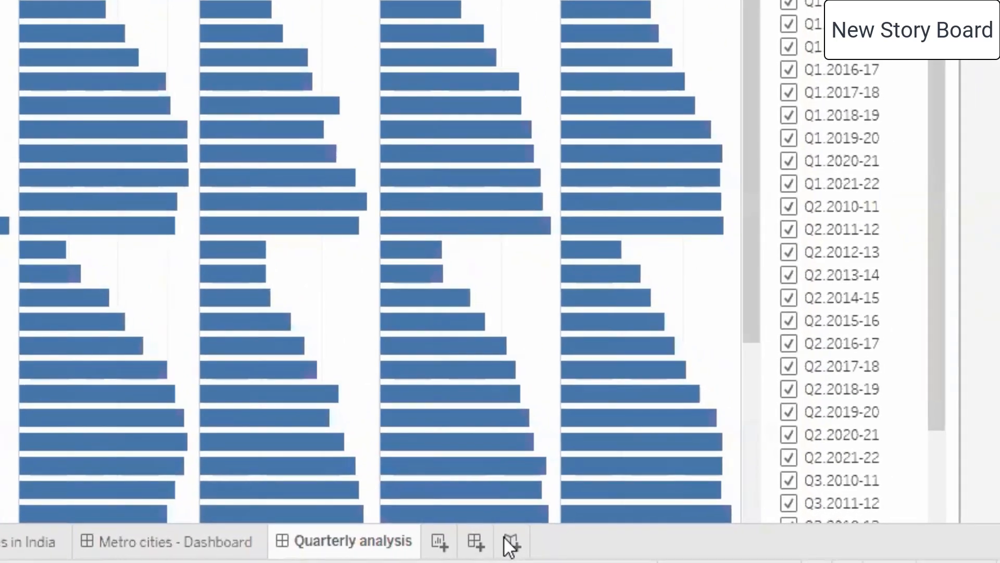
left_click(510, 543)
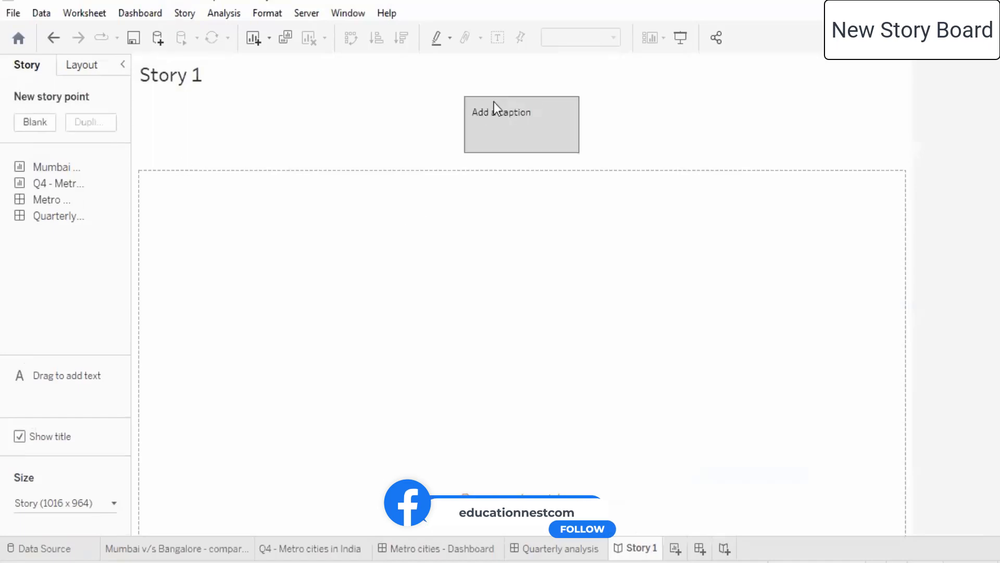
left_click(34, 123)
double_click(21, 173)
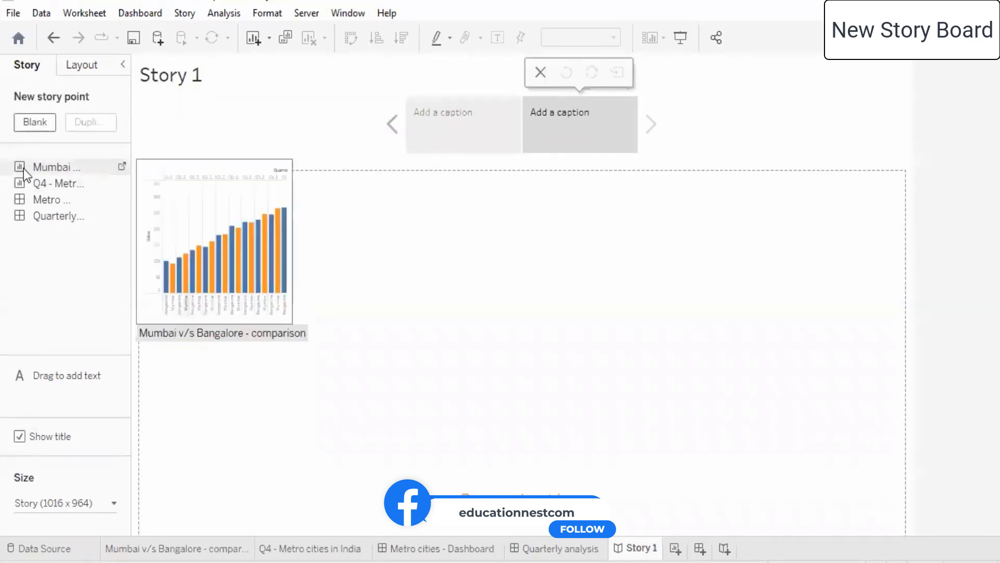
left_click(35, 123)
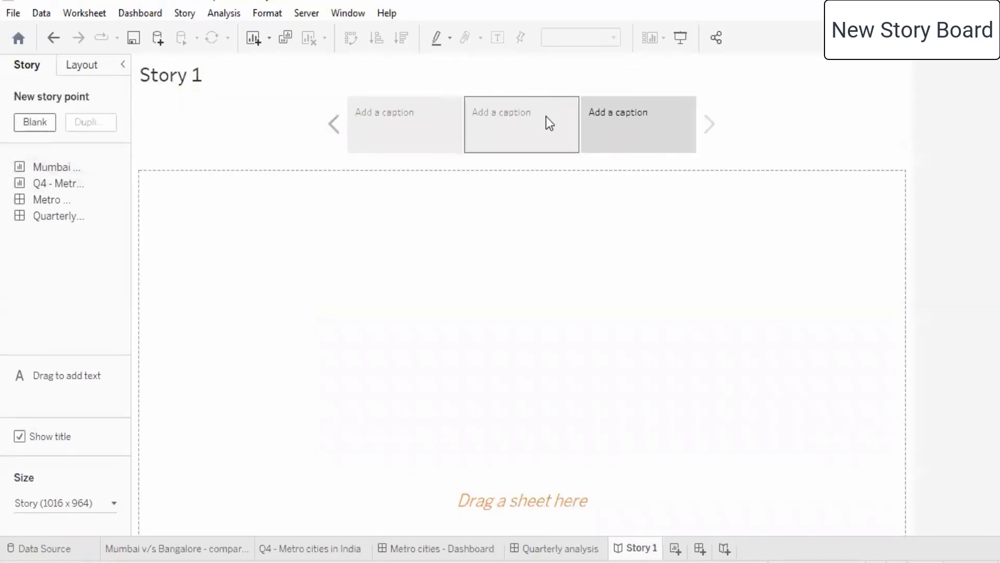
left_click(436, 126)
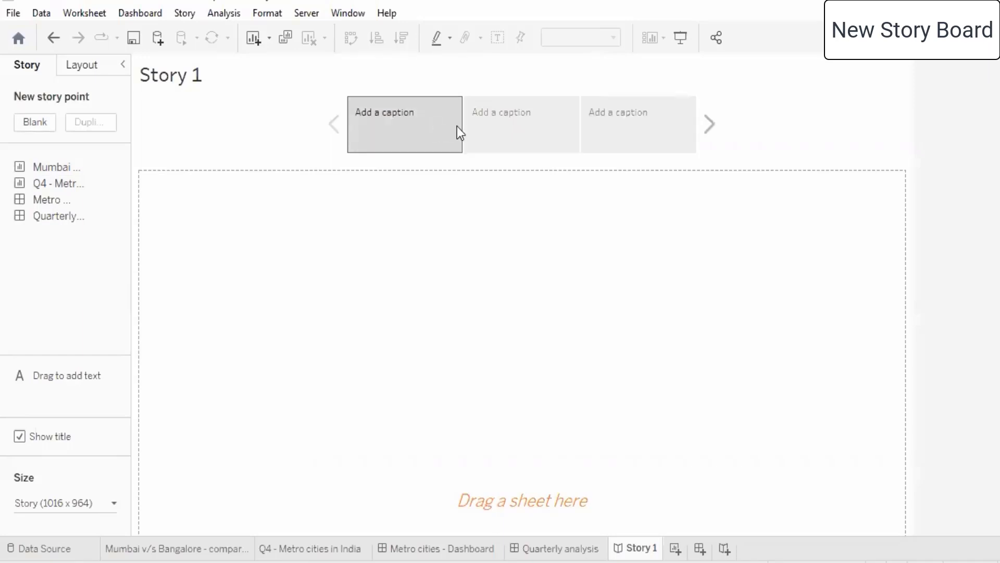
left_click(518, 115)
left_click(637, 115)
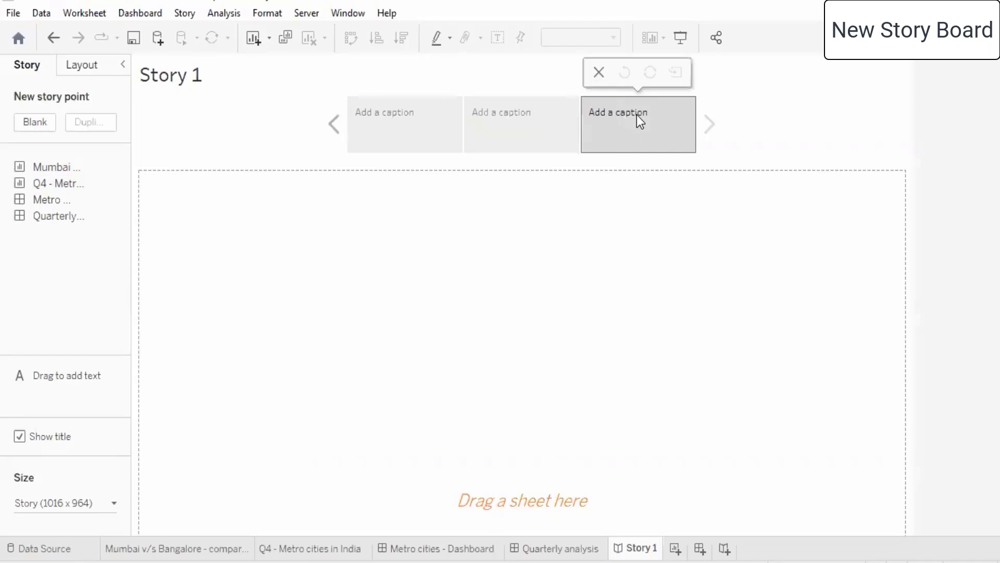
- Place the Q4 - Metro cities in India sheet in the first story point and caption it "Quarterly Analysis of Indian Metro Cities"
left_click(395, 130)
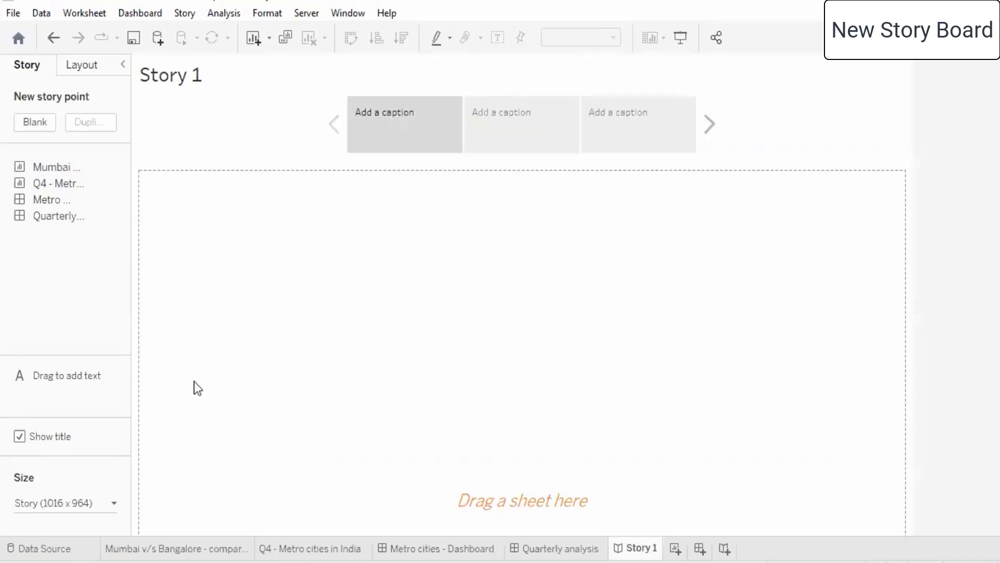
mouse_move(81, 180)
left_click_drag(70, 188, 330, 288)
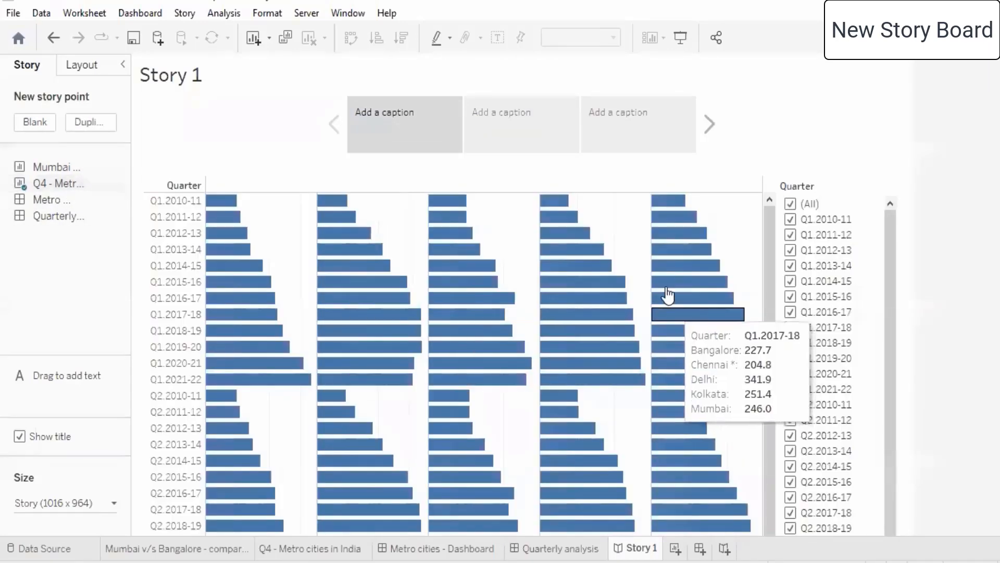
left_click(373, 117)
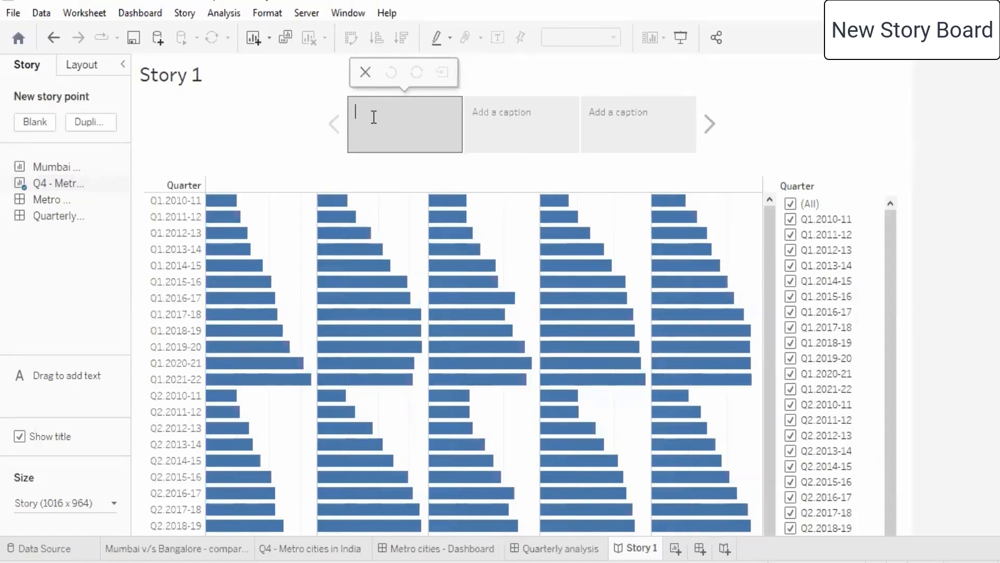
type("Quarterly Analysis of Indian Metro Cities")
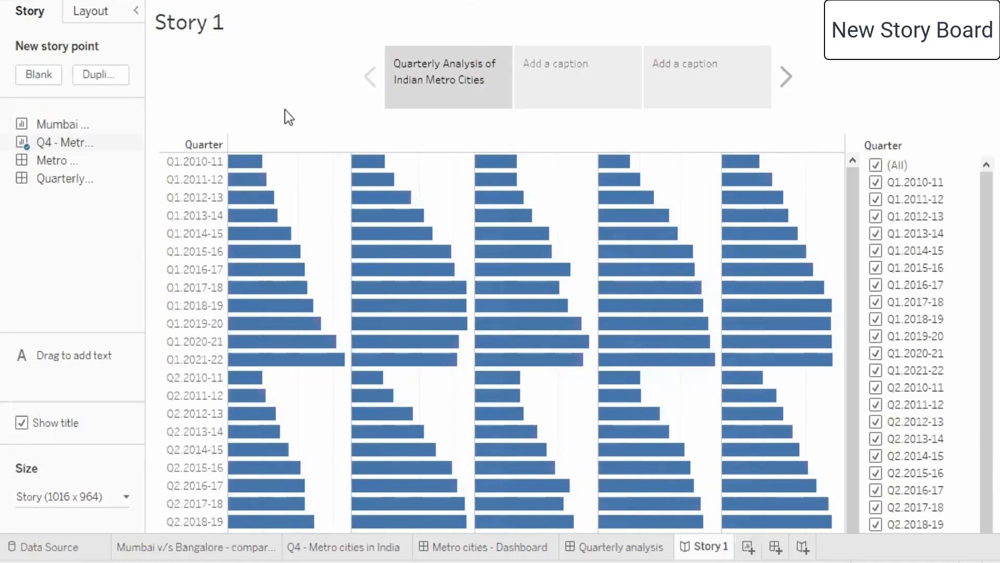
scroll(901, 167, "down", 5)
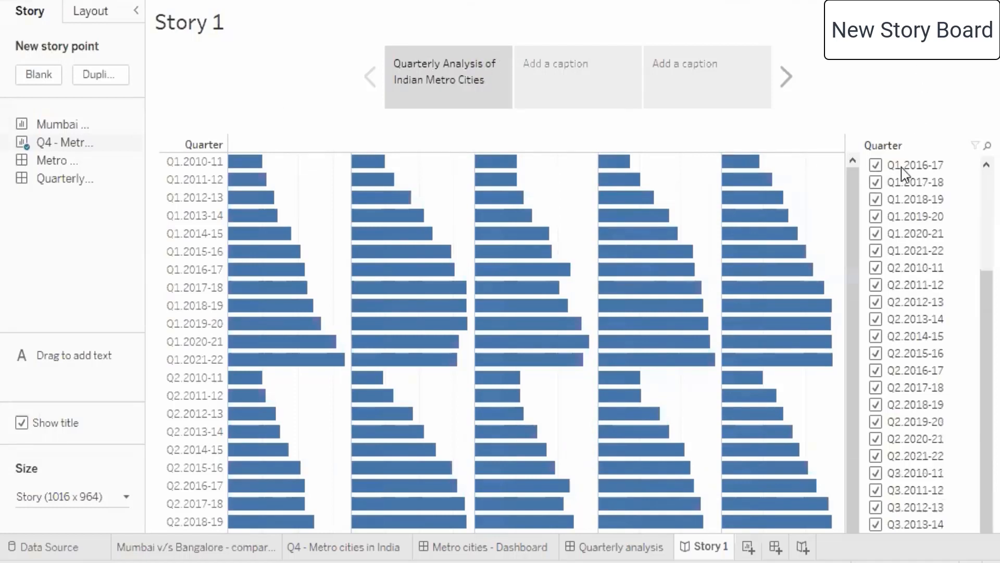
scroll(901, 167, "up", 5)
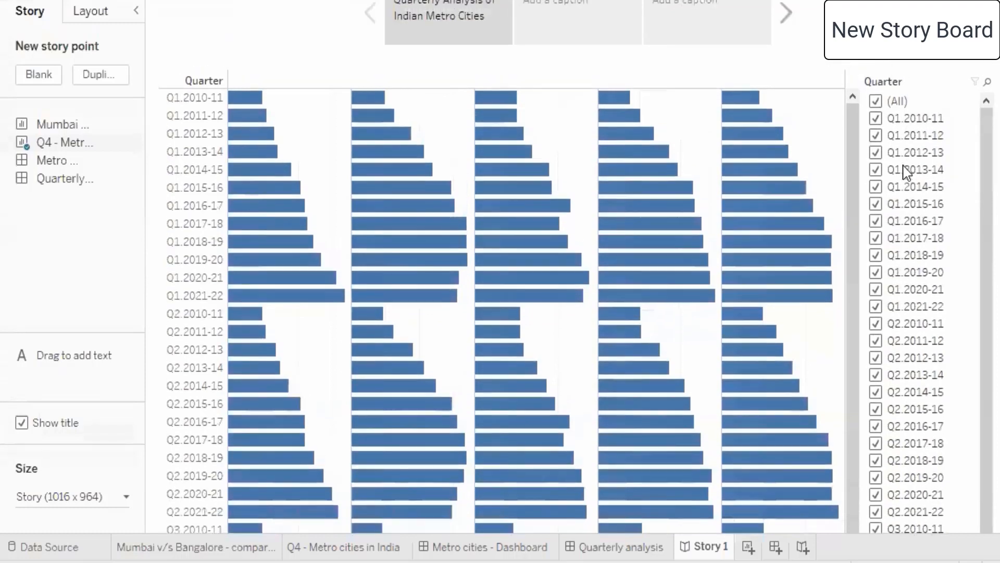
scroll(904, 168, "up", 1)
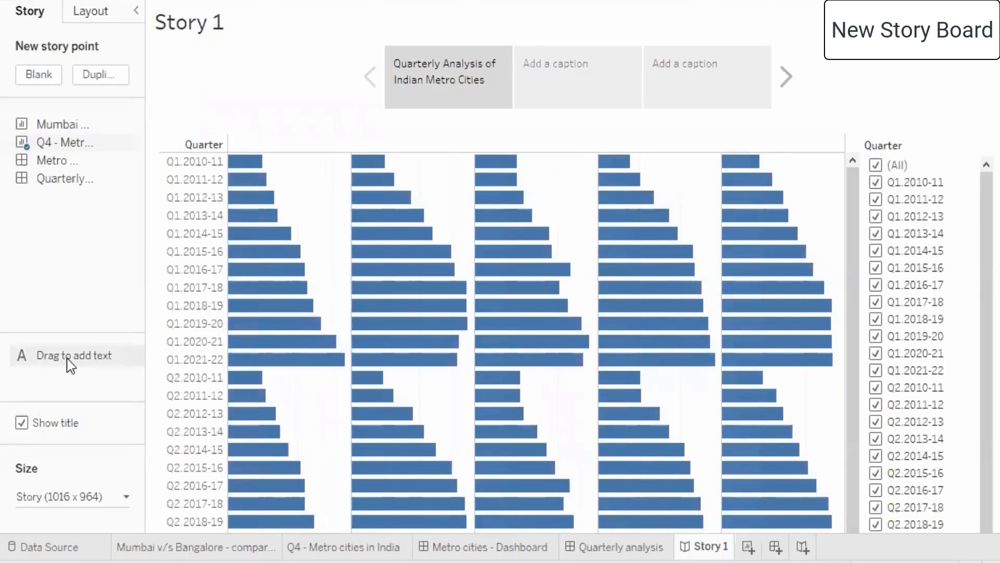
- Add a text description reading "Increasing Price Trend across all quarters" to the first story point
left_click_drag(67, 358, 255, 116)
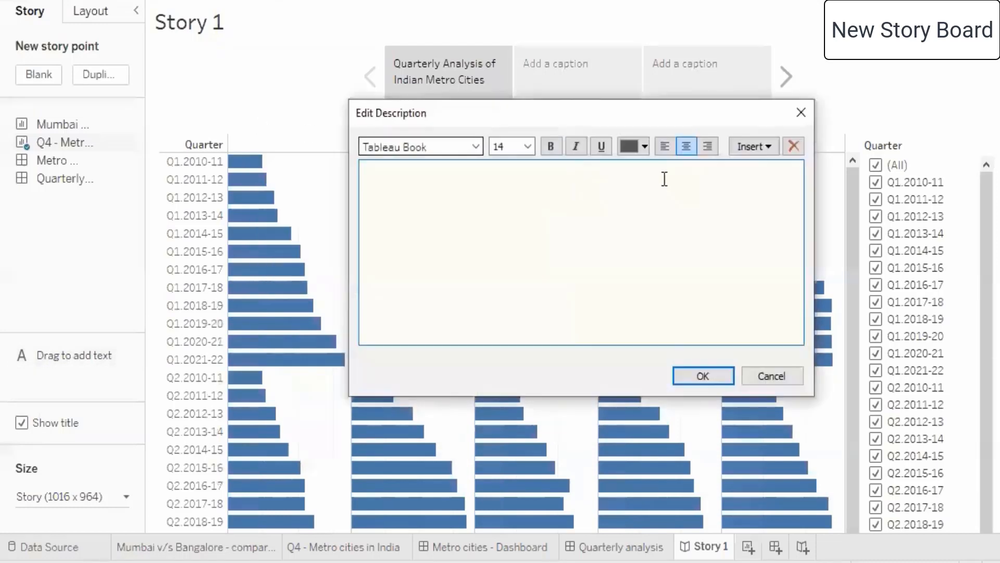
left_click_drag(661, 111, 722, 5)
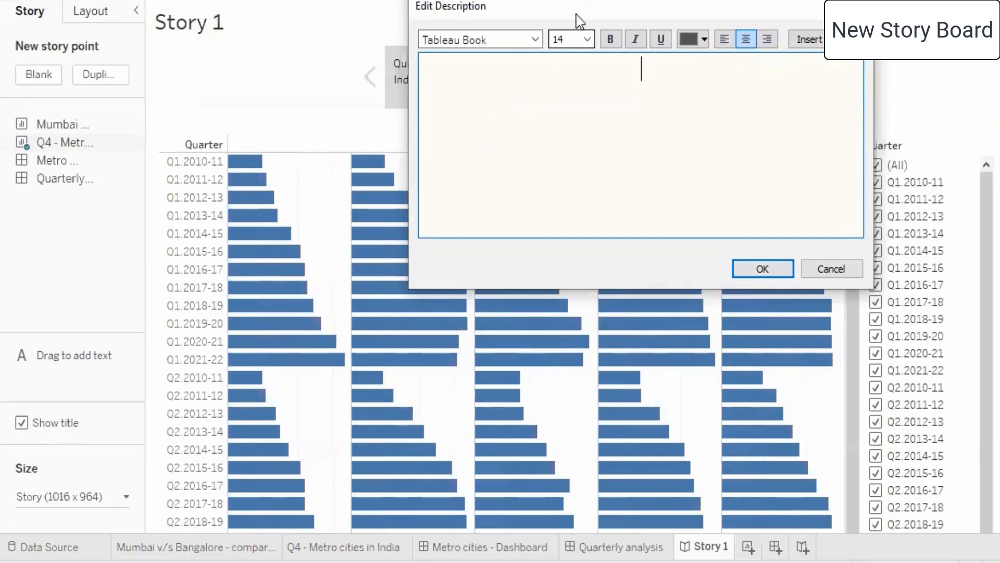
left_click_drag(580, 13, 825, 0)
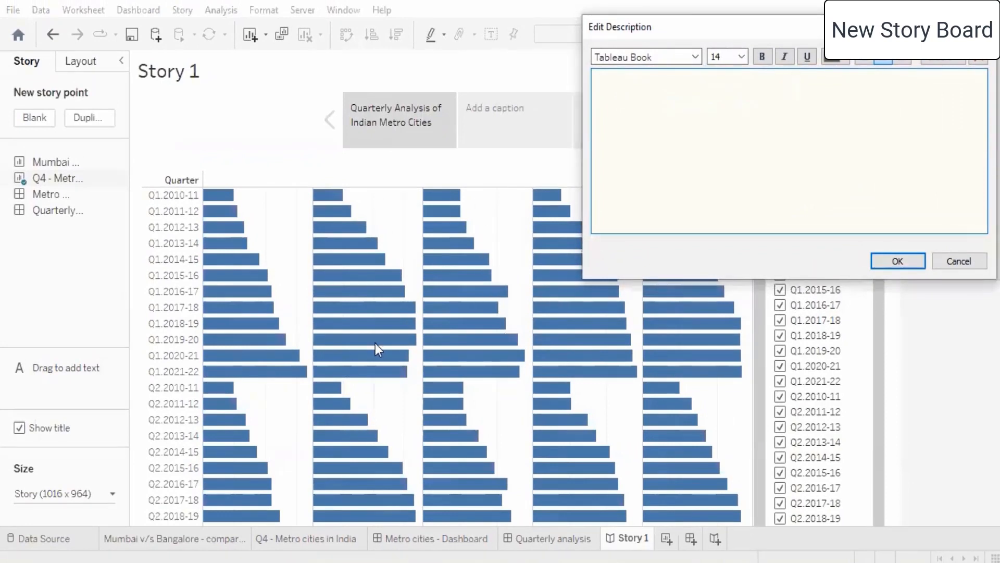
left_click_drag(735, 15, 529, 70)
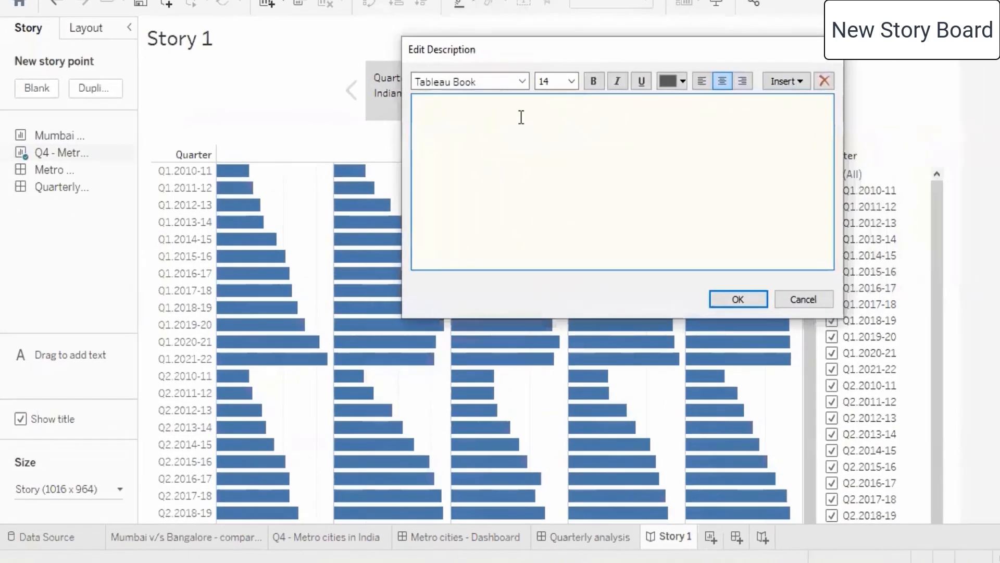
type("In")
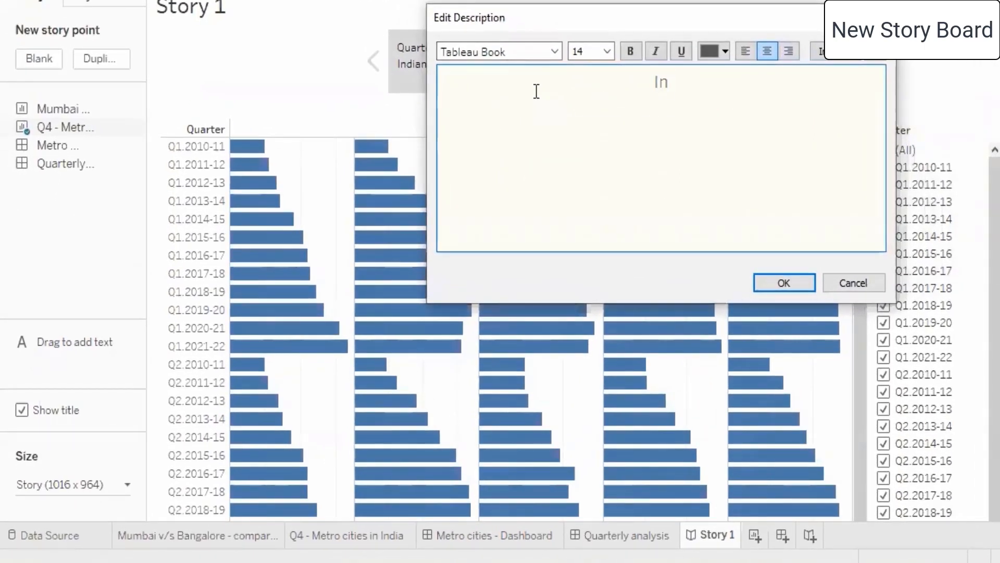
type("creasing Pr")
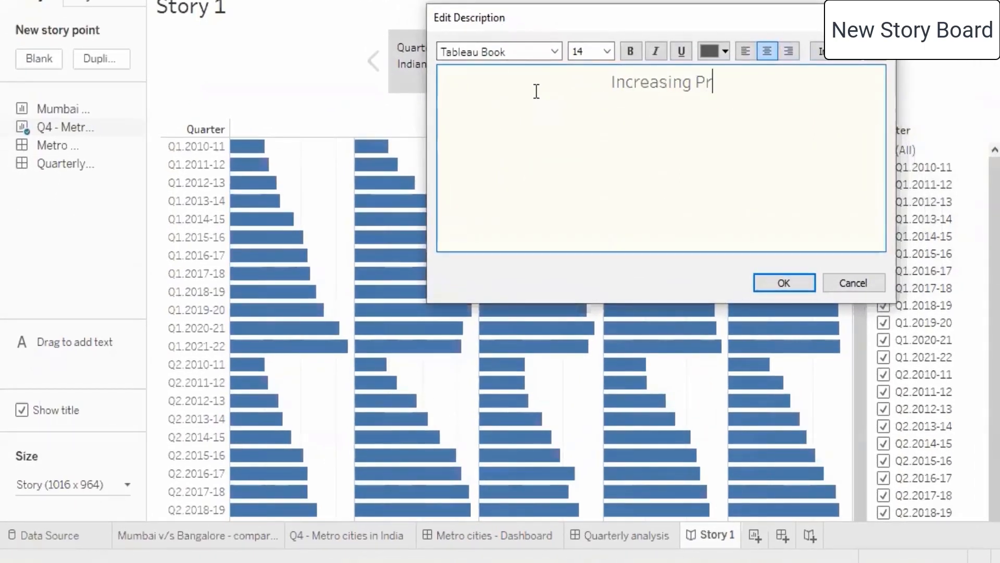
type("ice Trend across")
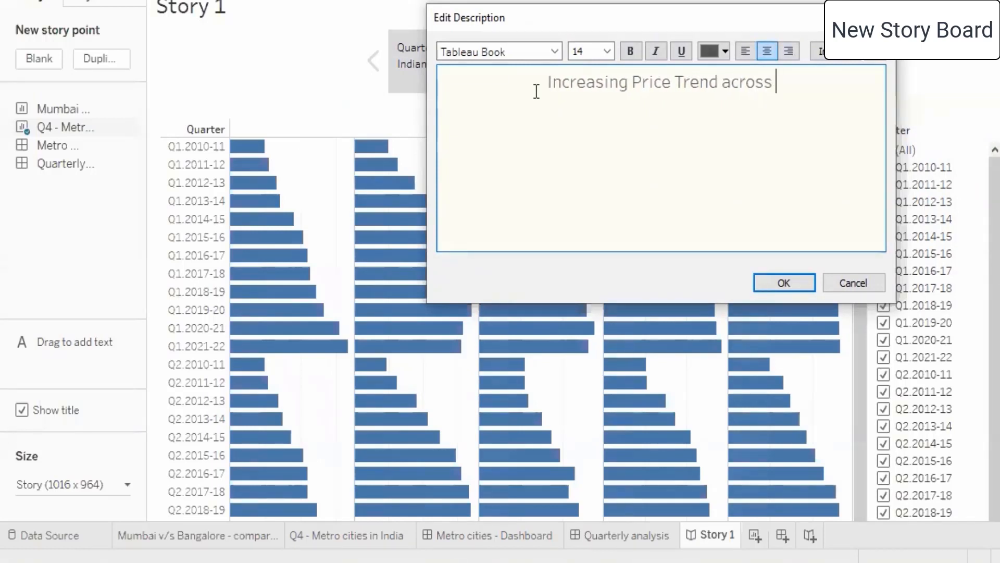
type(" all")
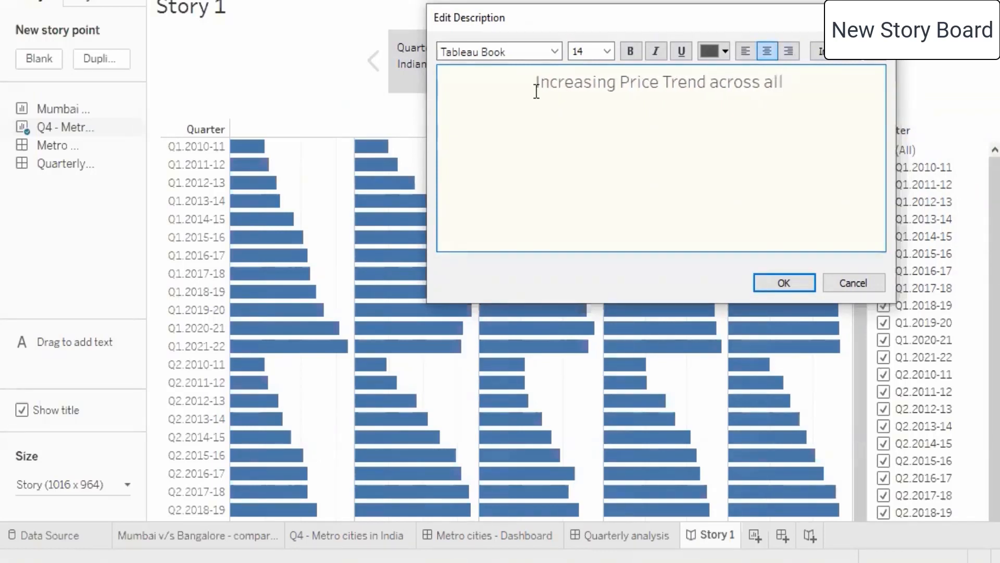
type(" quarters")
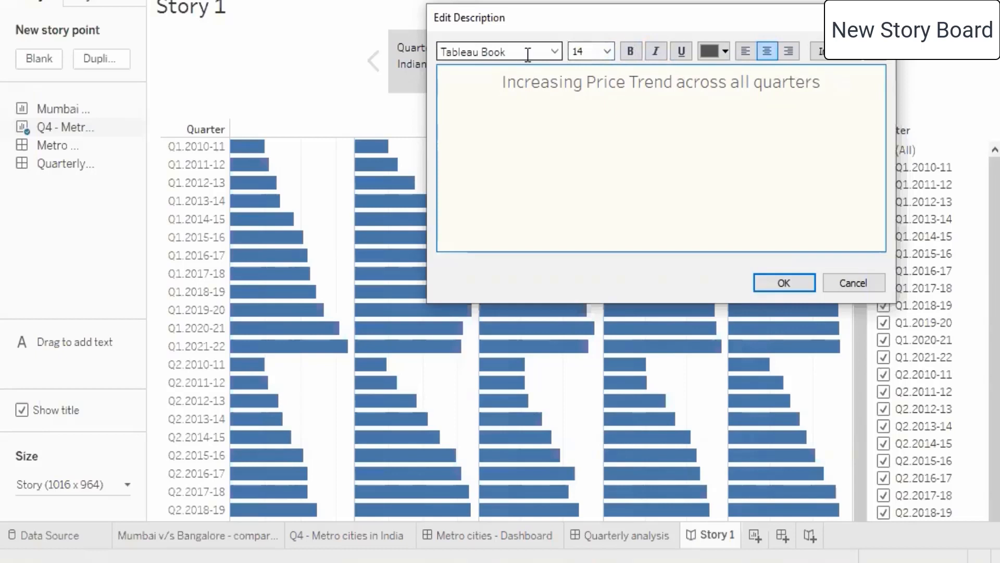
left_click(768, 282)
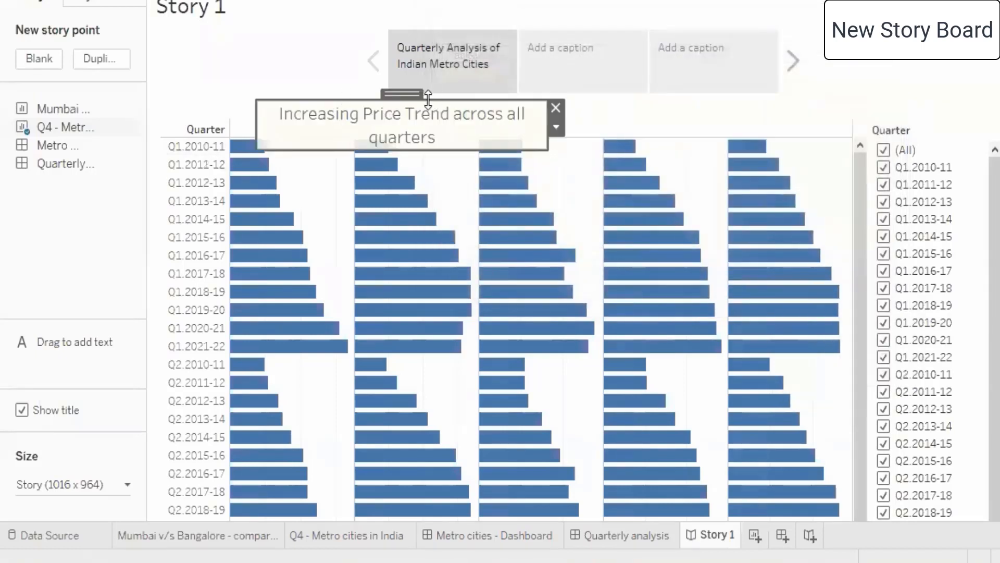
- Move and resize the description box so its text fits on one line between the captions and the chart
left_click_drag(398, 94, 293, 68)
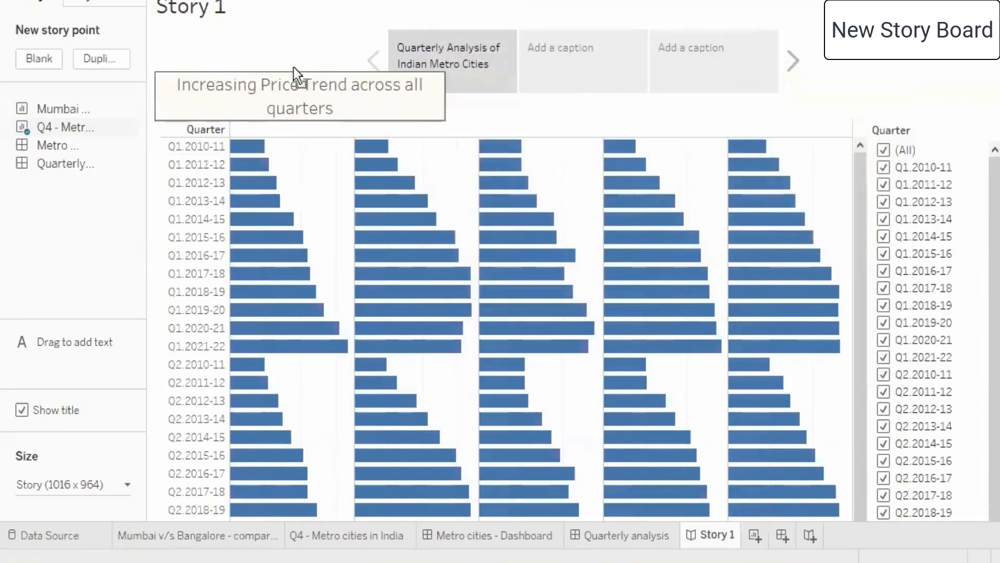
left_click(598, 115)
left_click(318, 99)
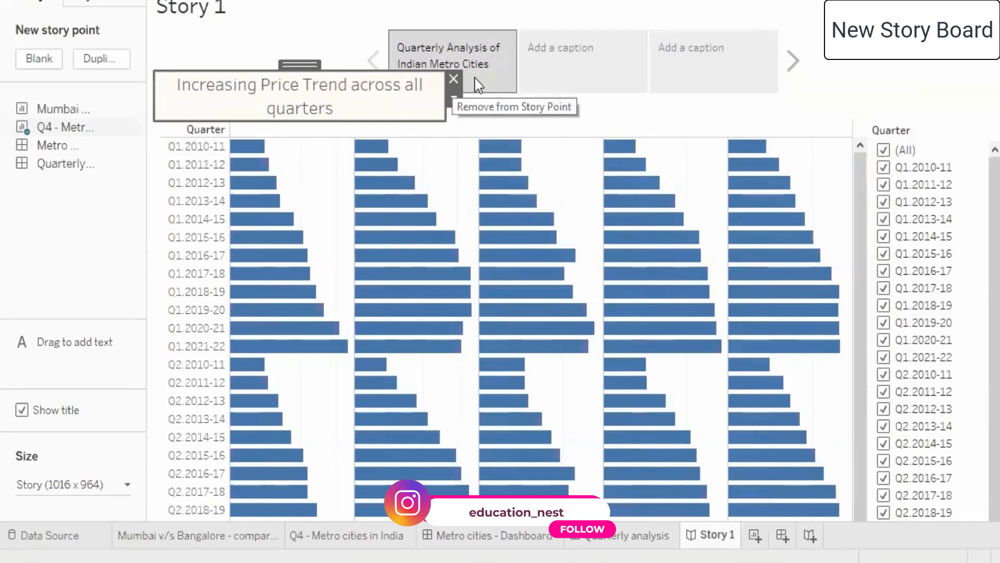
left_click_drag(353, 72, 351, 93)
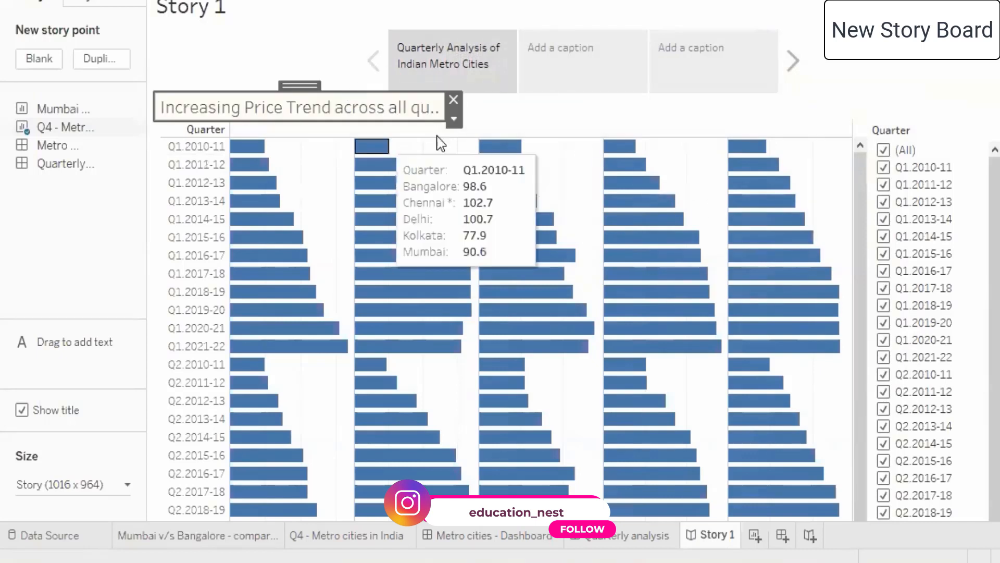
left_click_drag(449, 107, 510, 115)
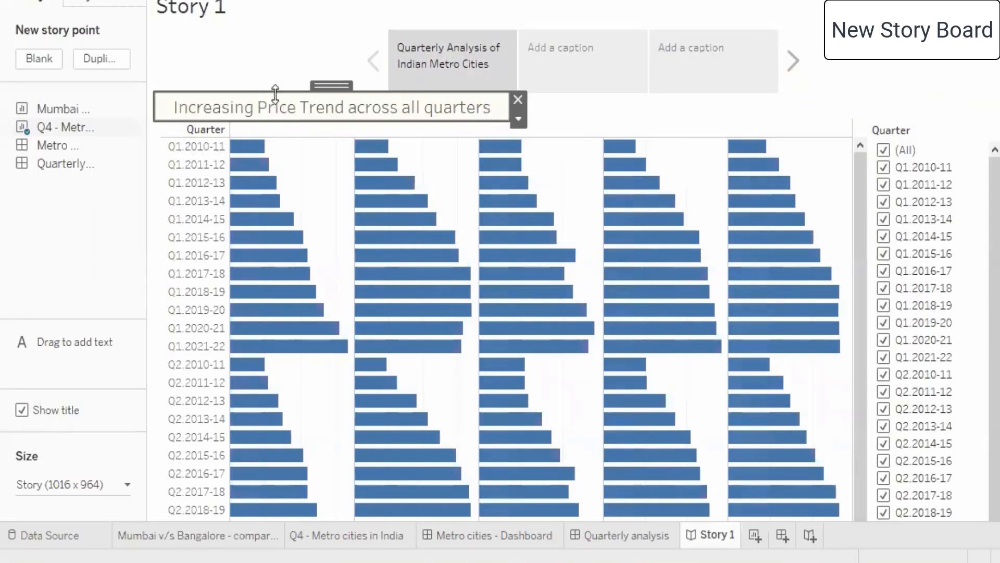
left_click_drag(333, 86, 329, 88)
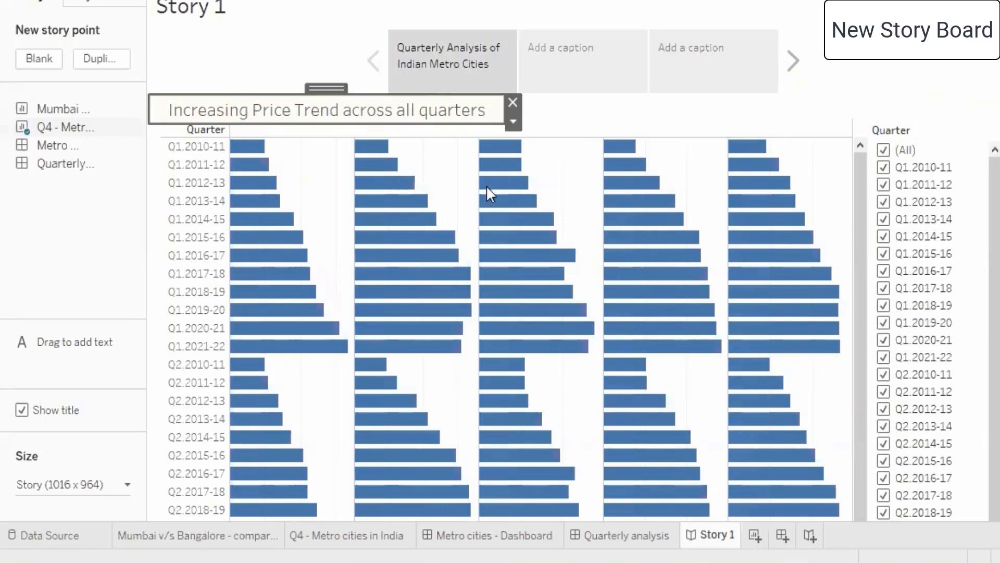
left_click(996, 177)
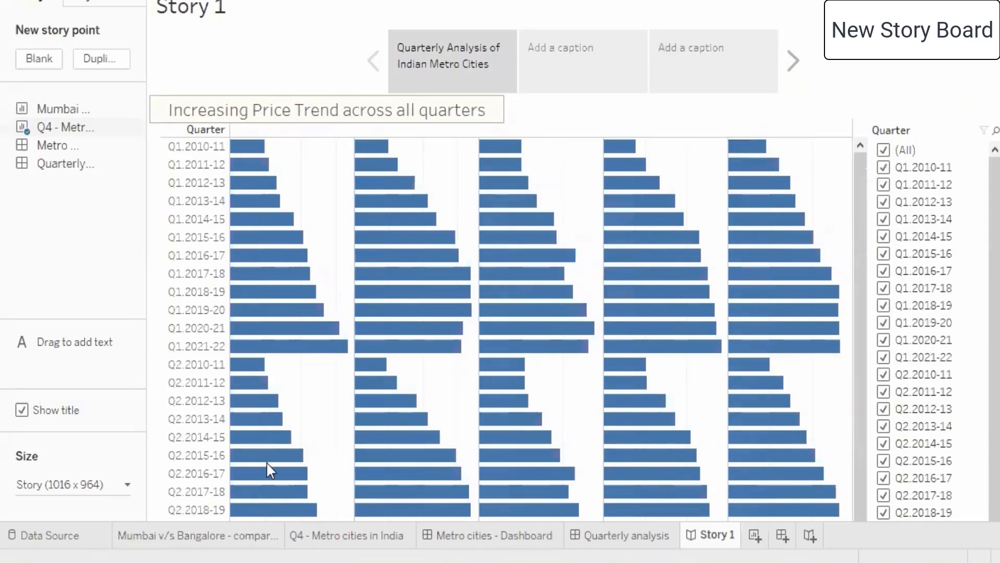
- Set the story size to Automatic and move the description box to just below the captions
left_click(97, 487)
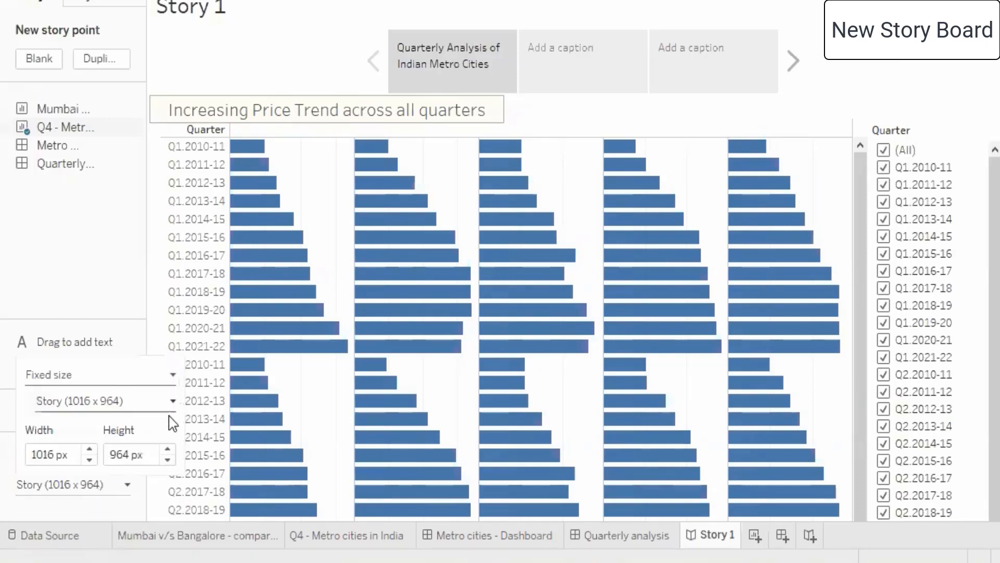
left_click(172, 374)
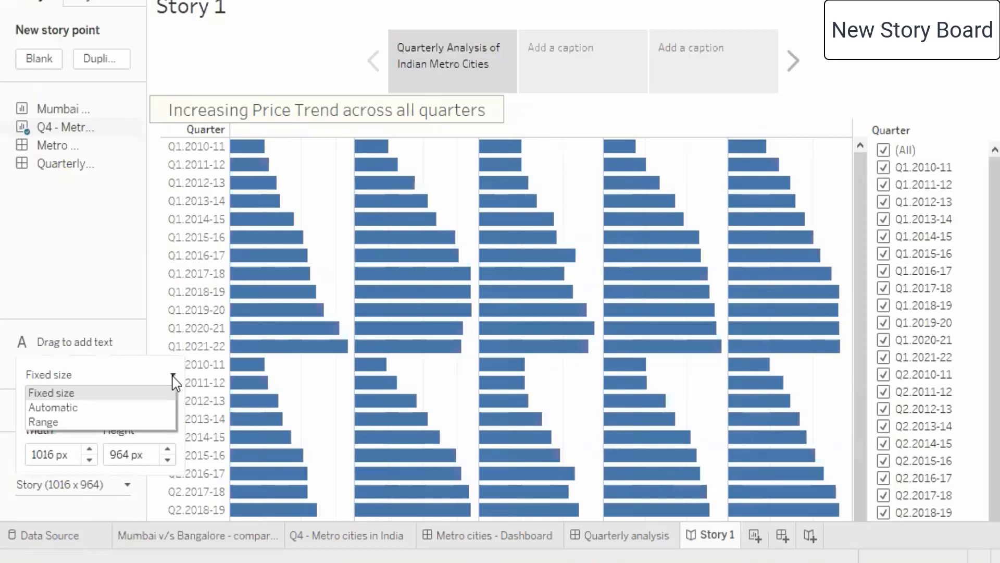
left_click(64, 409)
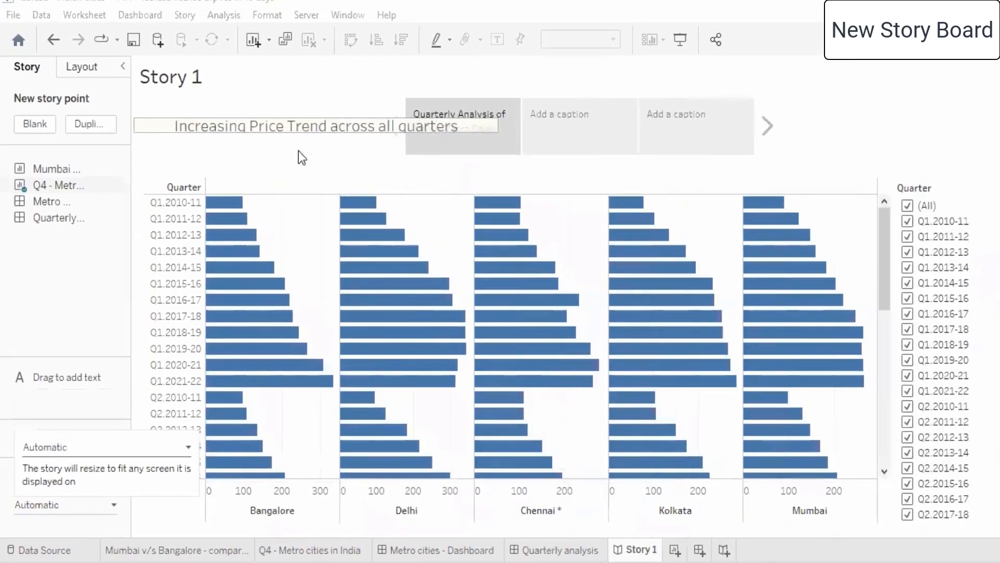
left_click(289, 124)
left_click_drag(312, 117, 310, 154)
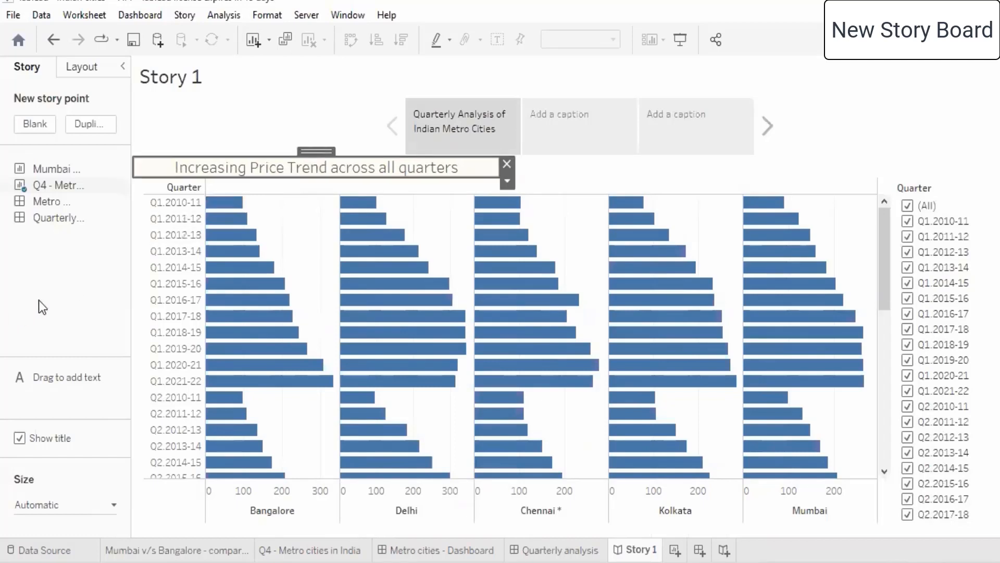
- Try the Range option for the story size and return the size to Automatic
left_click(113, 505)
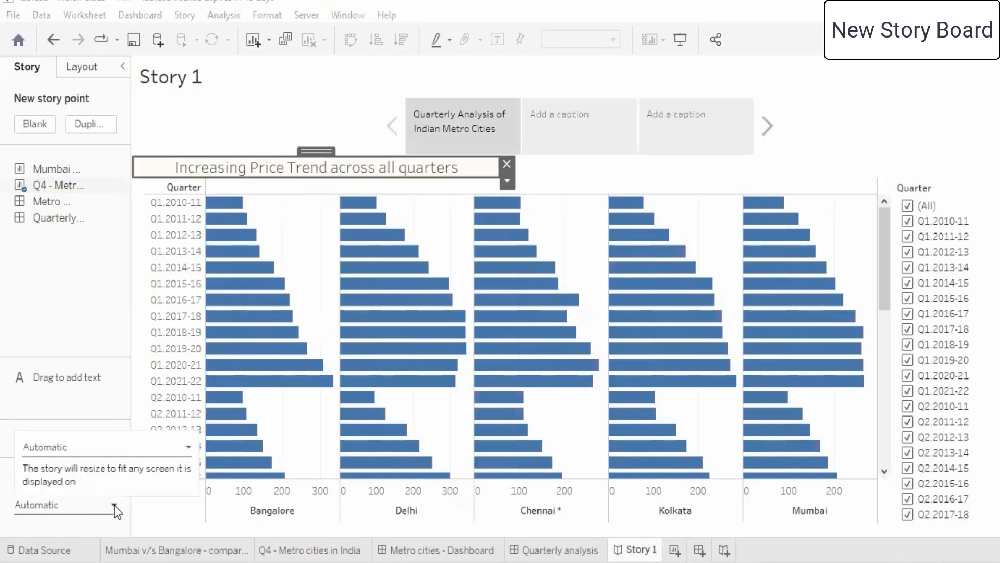
left_click(173, 448)
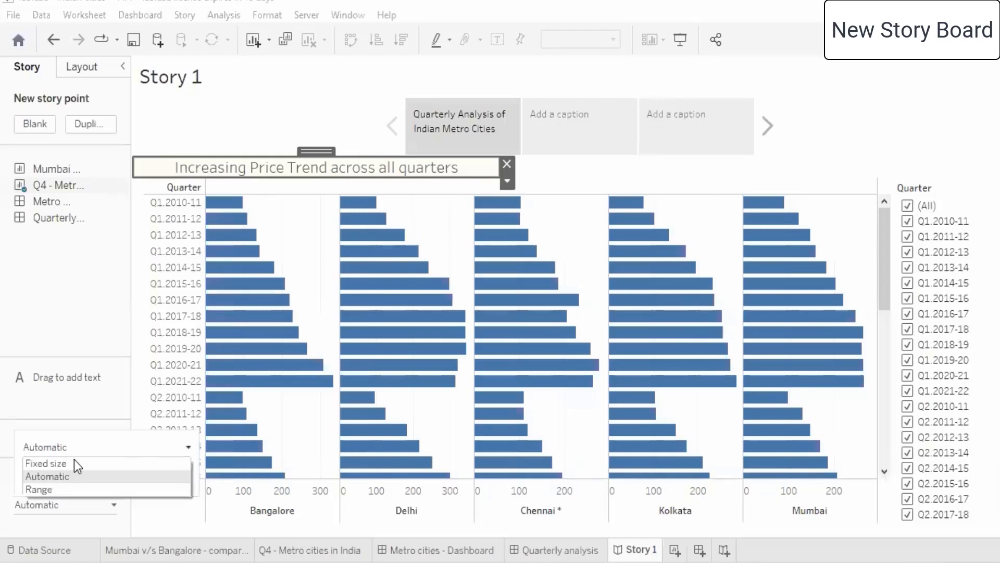
left_click(34, 490)
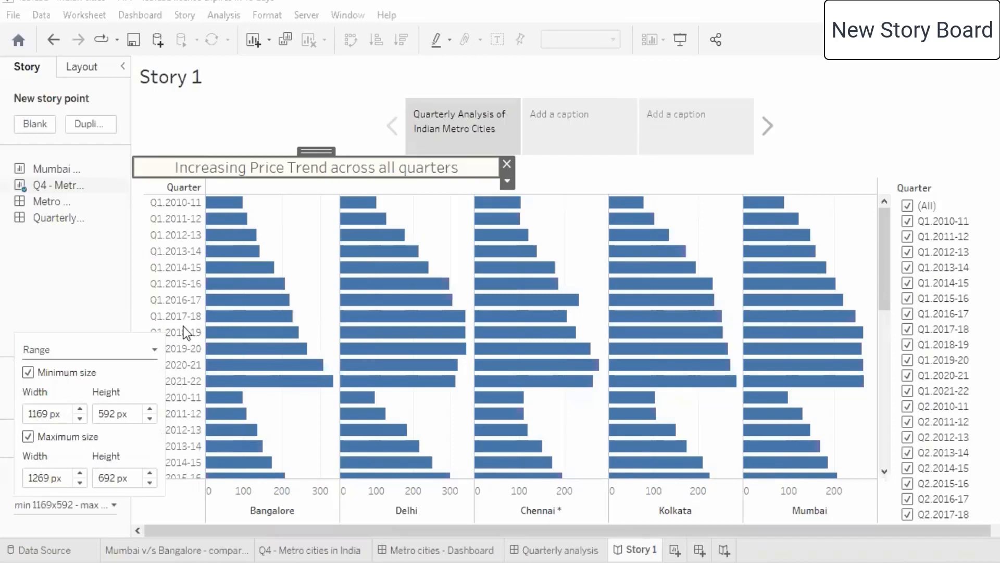
left_click(151, 352)
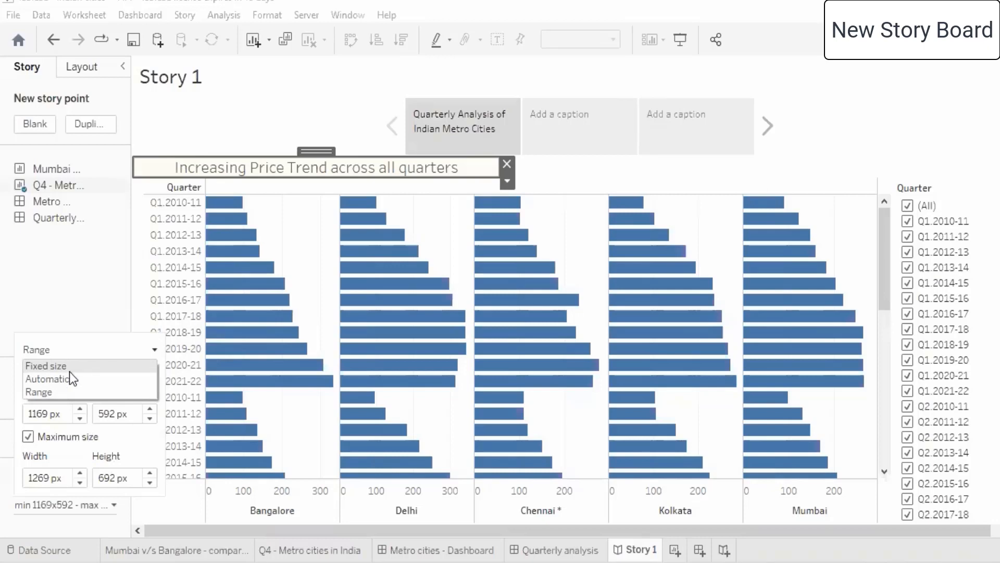
left_click(71, 376)
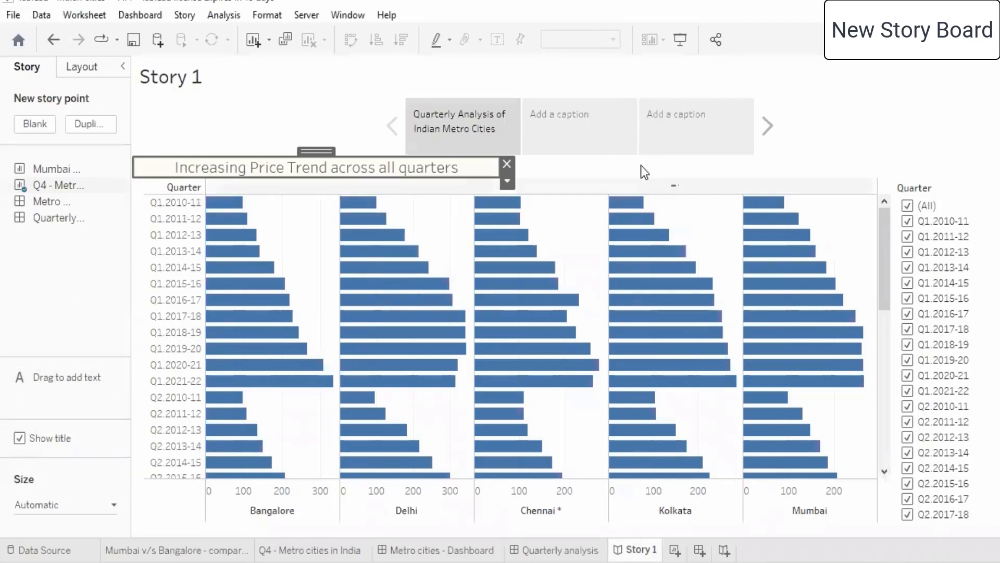
- Place the Metro cities - Dashboard in the second story point
left_click(732, 133)
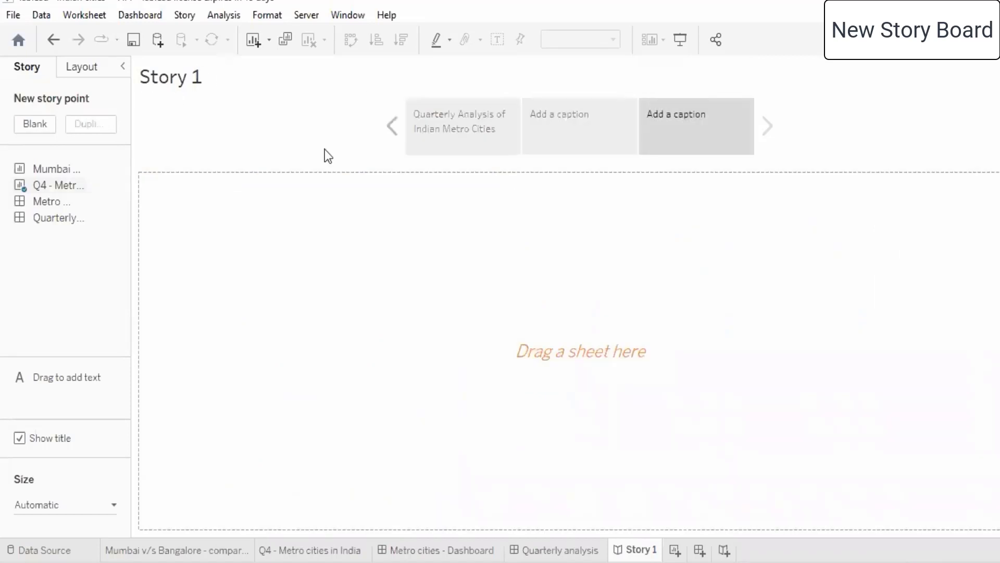
left_click(419, 117)
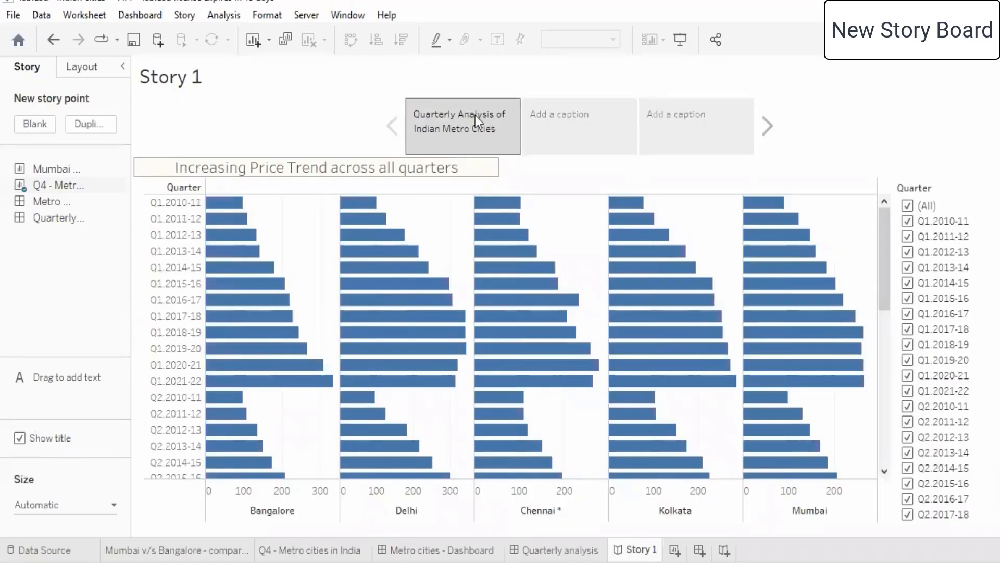
left_click(566, 114)
mouse_move(40, 205)
left_click_drag(40, 205, 539, 358)
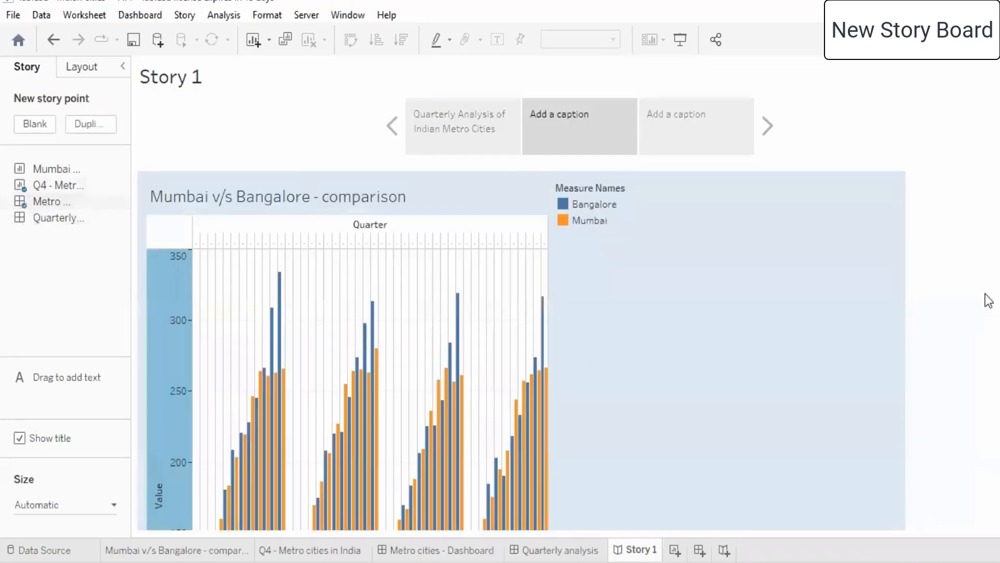
scroll(576, 300, "down", 1)
scroll(576, 300, "up", 3)
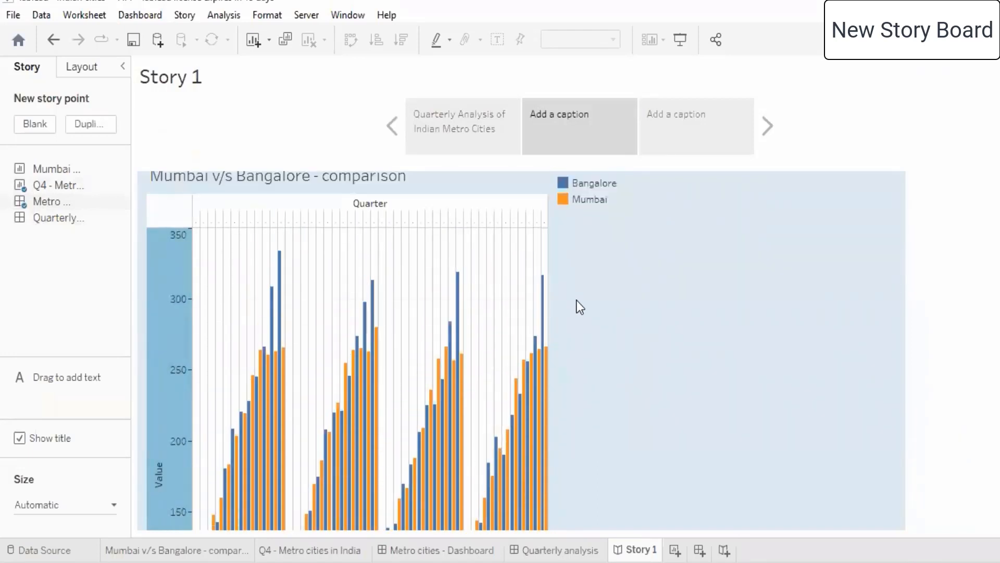
- Caption the second story point "Mumbai - Bangalore : comparative quarterly price trends analysias"
left_click(554, 114)
type("Mumbai - Bangalore : comparati")
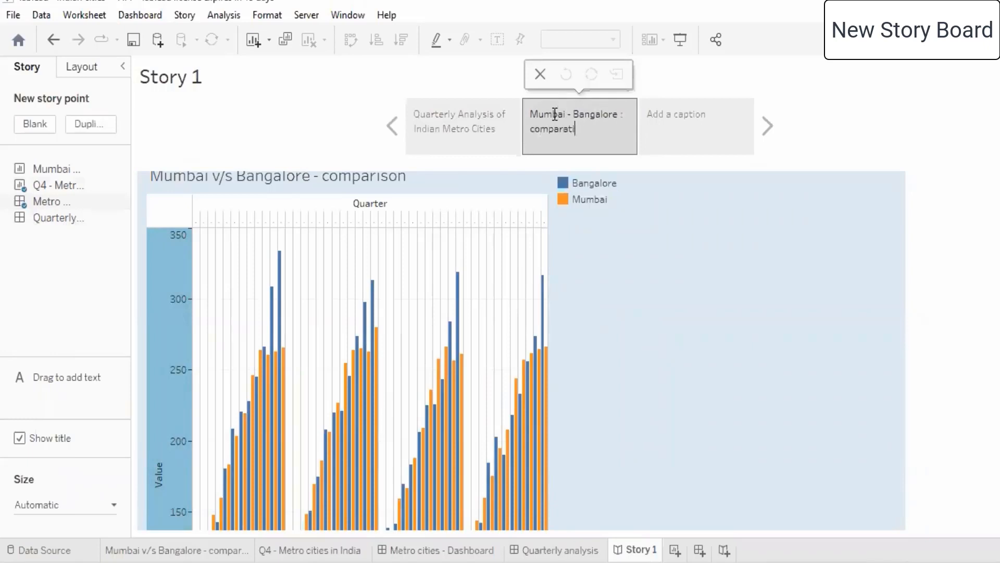
type("ve quarterly p")
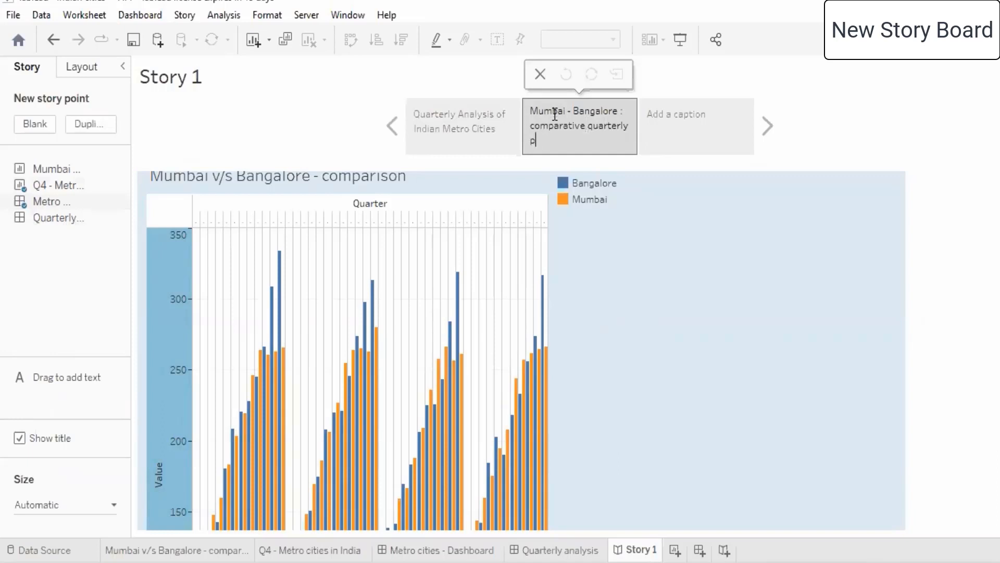
type("rice trends analysias")
left_click(863, 258)
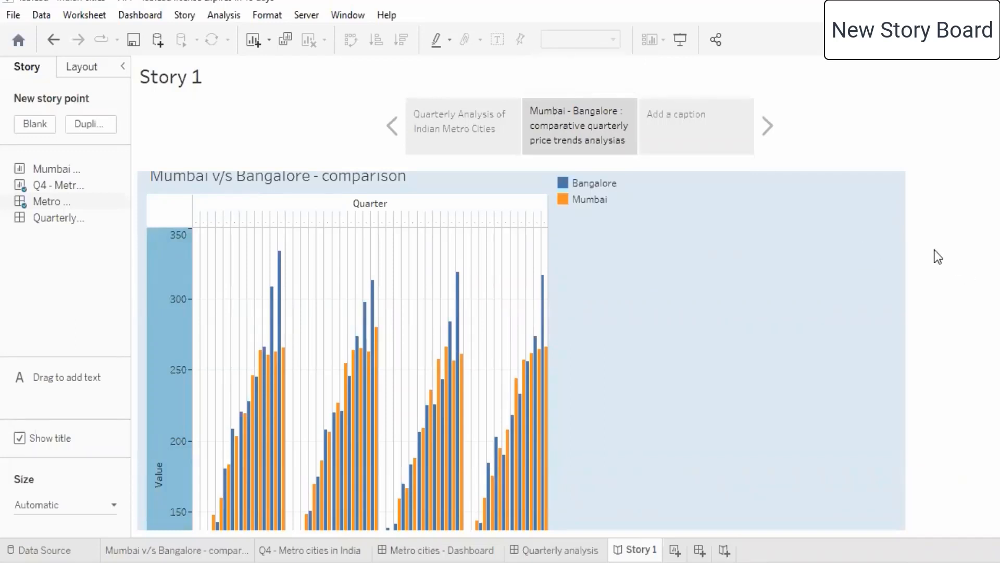
- Review the charts of the first and second story points and open the empty third story point
mouse_move(436, 412)
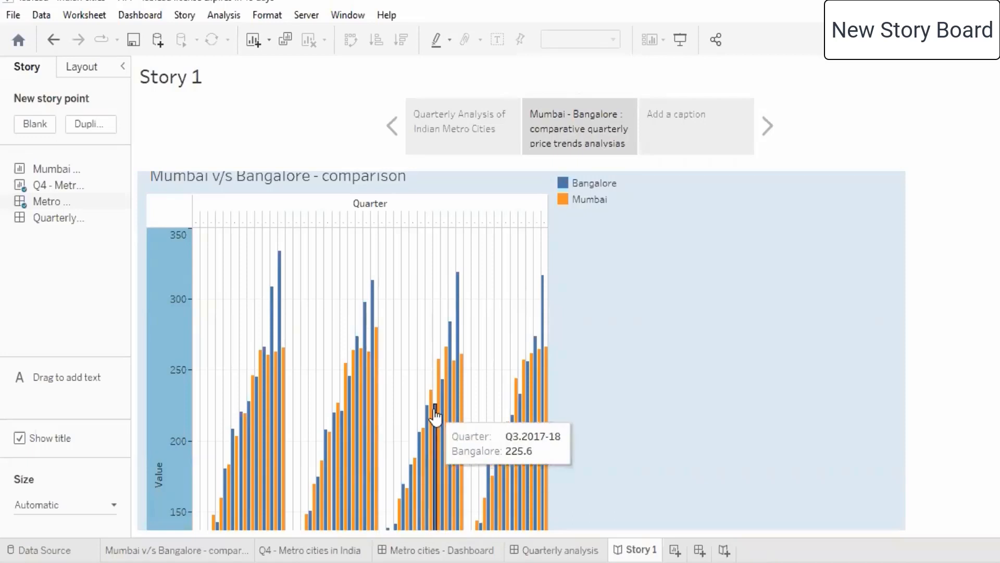
left_click(433, 114)
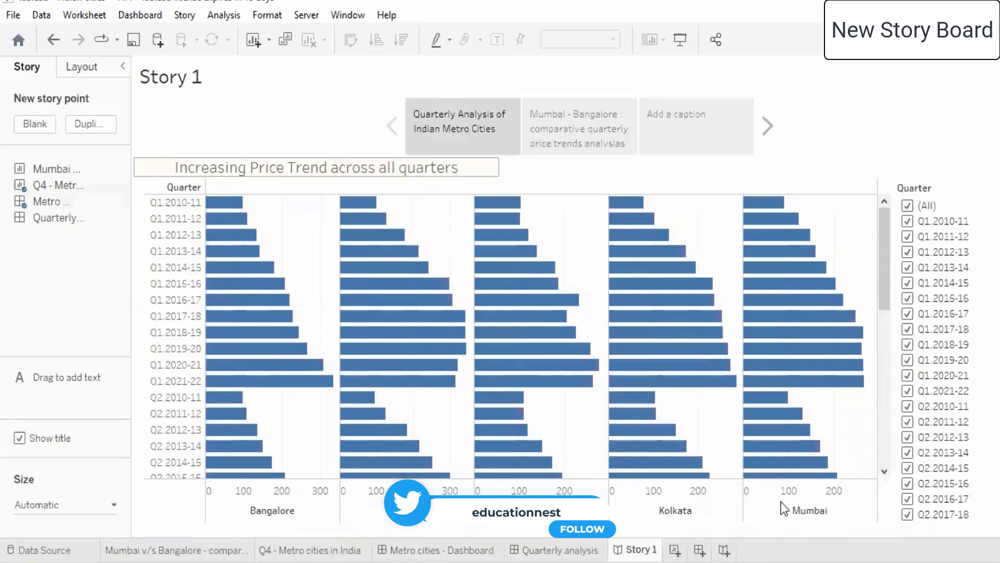
mouse_move(615, 468)
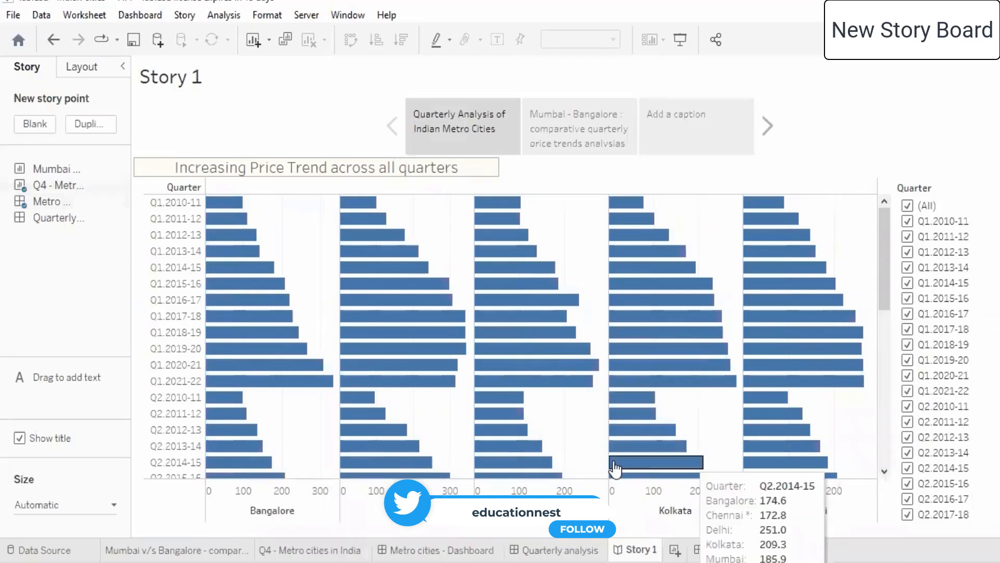
left_click(558, 116)
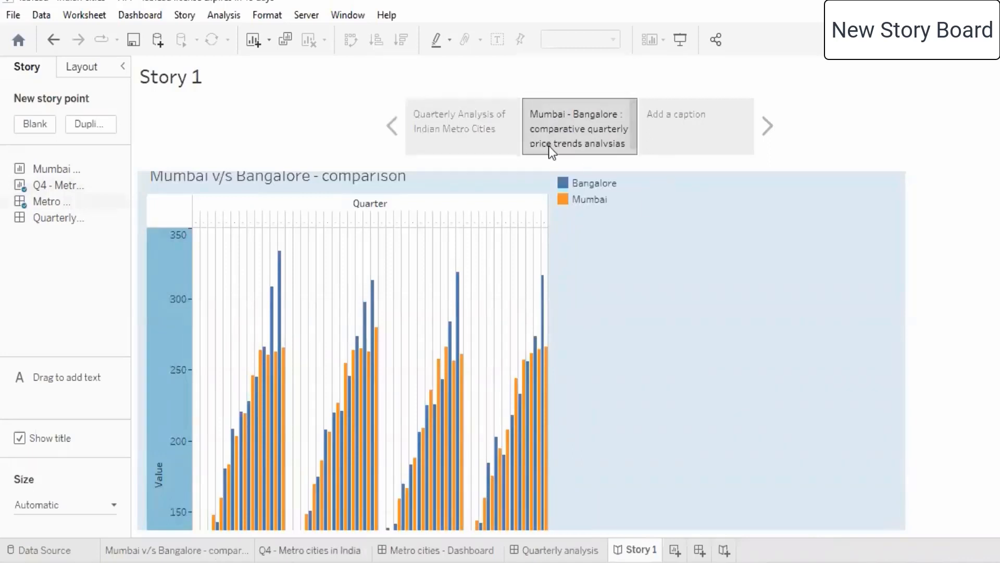
left_click(652, 132)
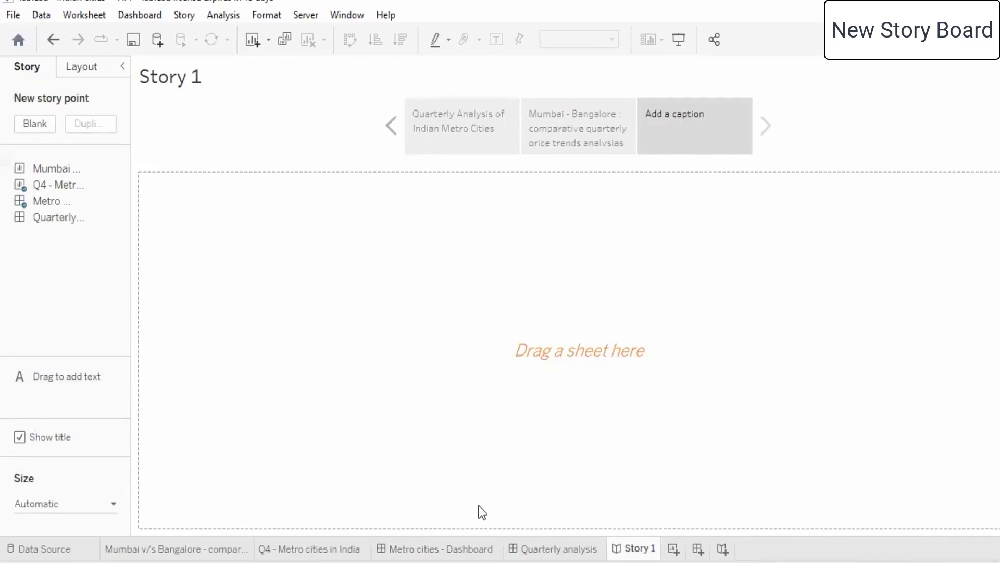
- Create a new worksheet and put the Quarter field on its rows
left_click(167, 540)
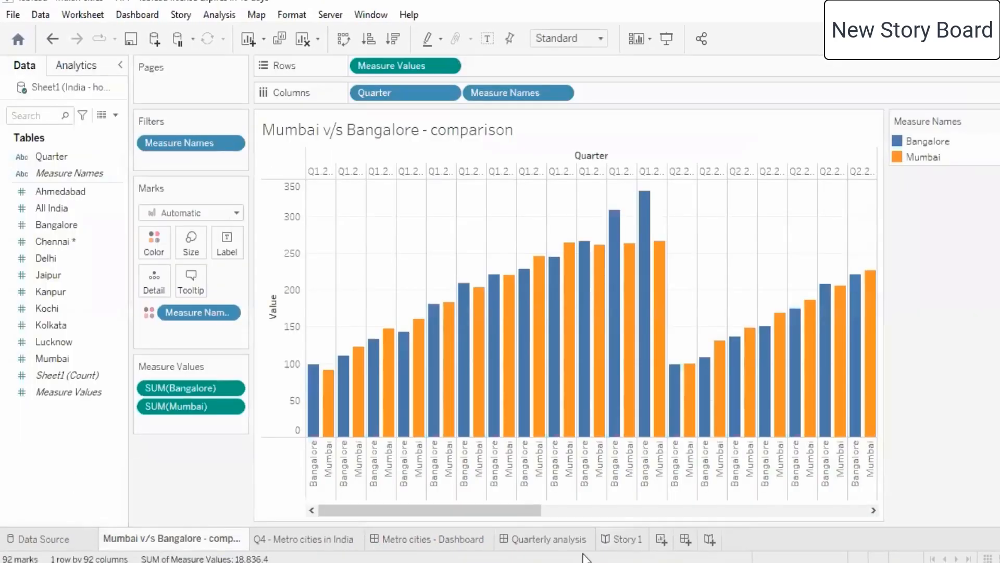
left_click(662, 542)
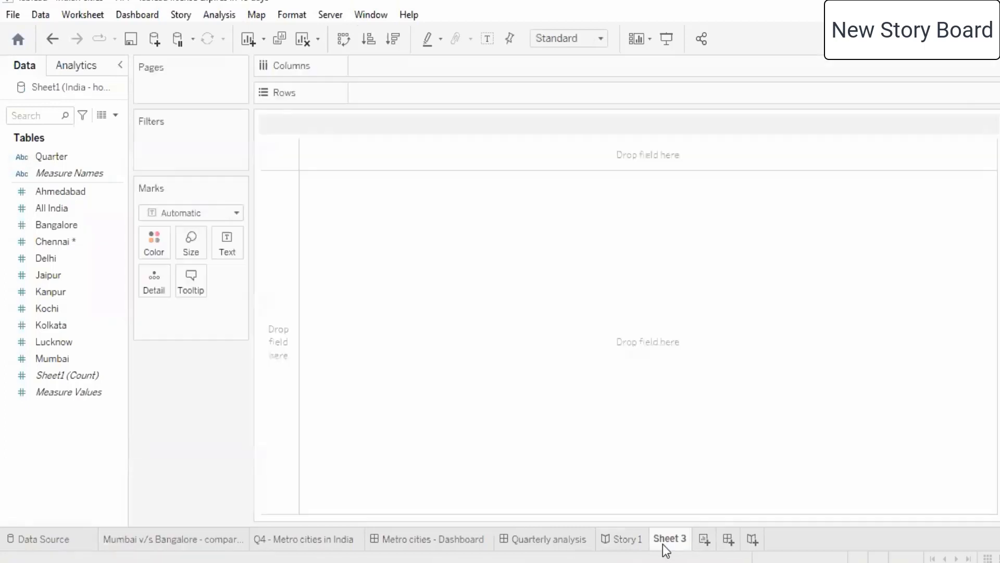
left_click(68, 392)
left_click(66, 296)
left_click(51, 157)
left_click_drag(67, 159, 416, 95)
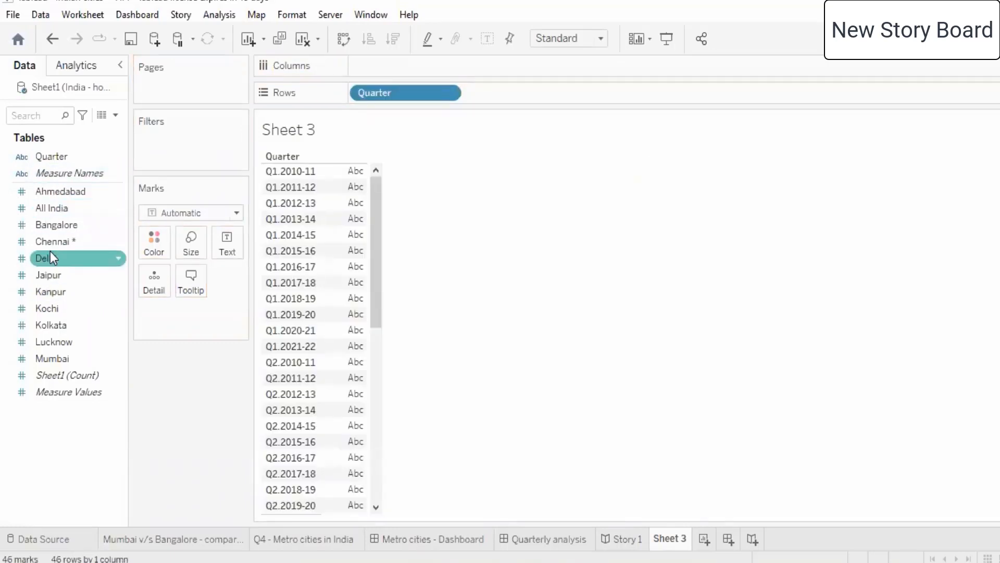
- Add the Jaipur, Kanpur, Kochi and Ahmedabad measures to the new worksheet's columns
left_click_drag(52, 276, 420, 68)
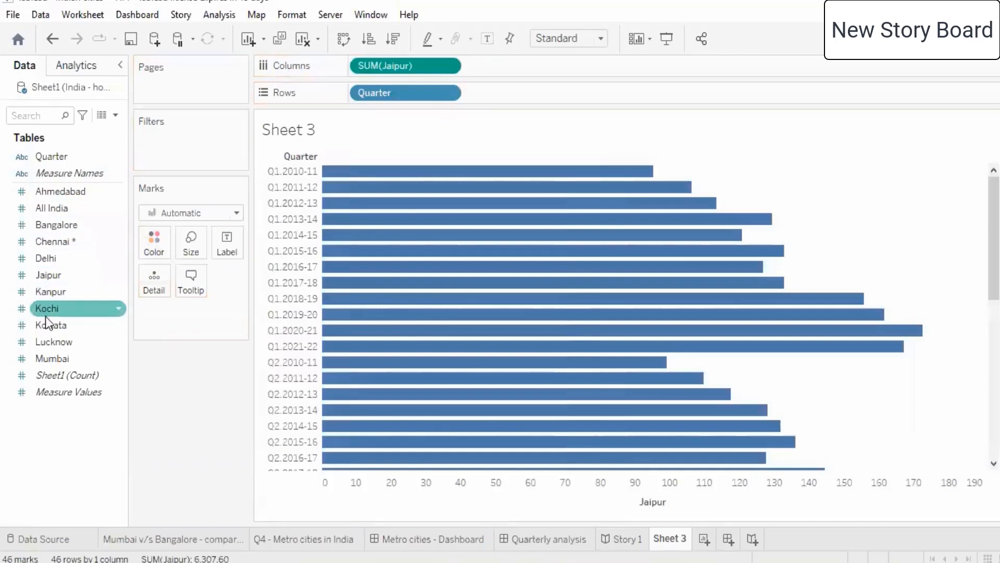
left_click_drag(51, 292, 569, 70)
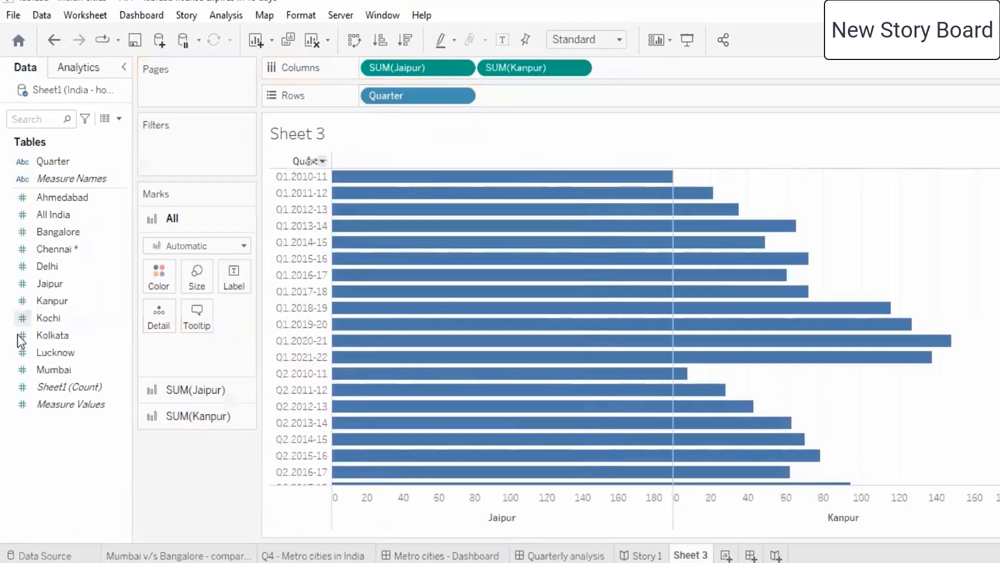
left_click_drag(47, 312, 708, 67)
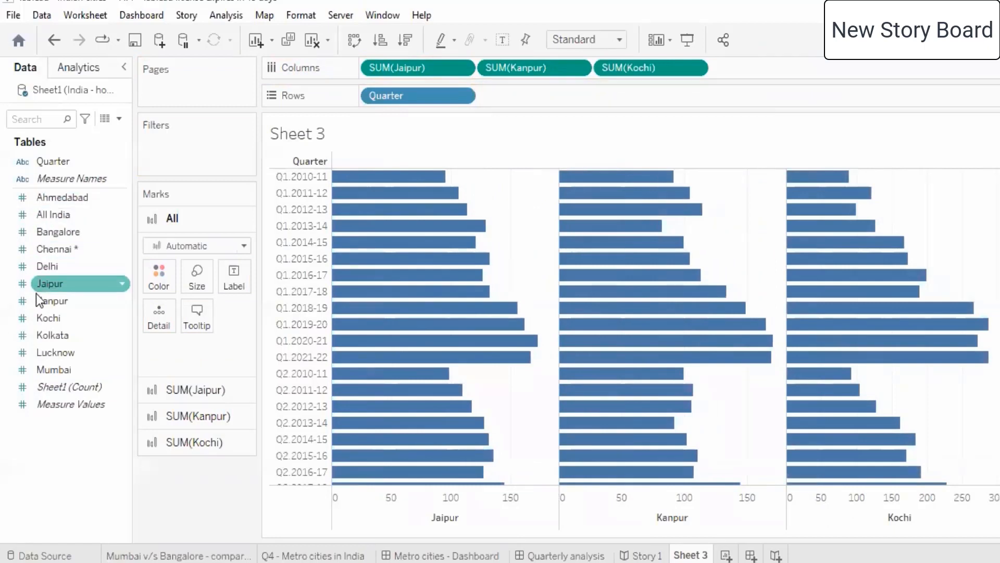
left_click_drag(46, 206, 764, 70)
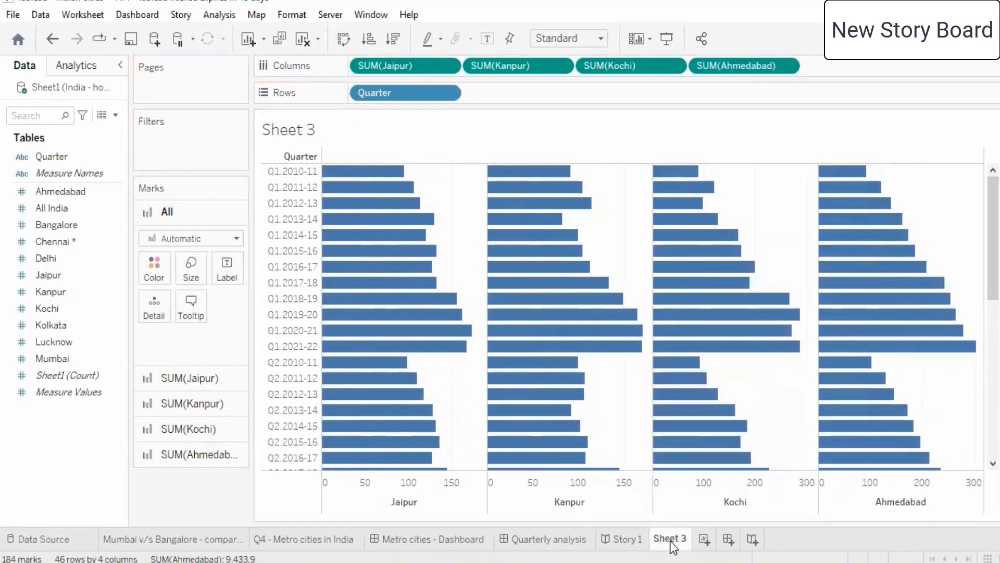
- Rename the new worksheet as "Non-Metro cities"
right_click(691, 557)
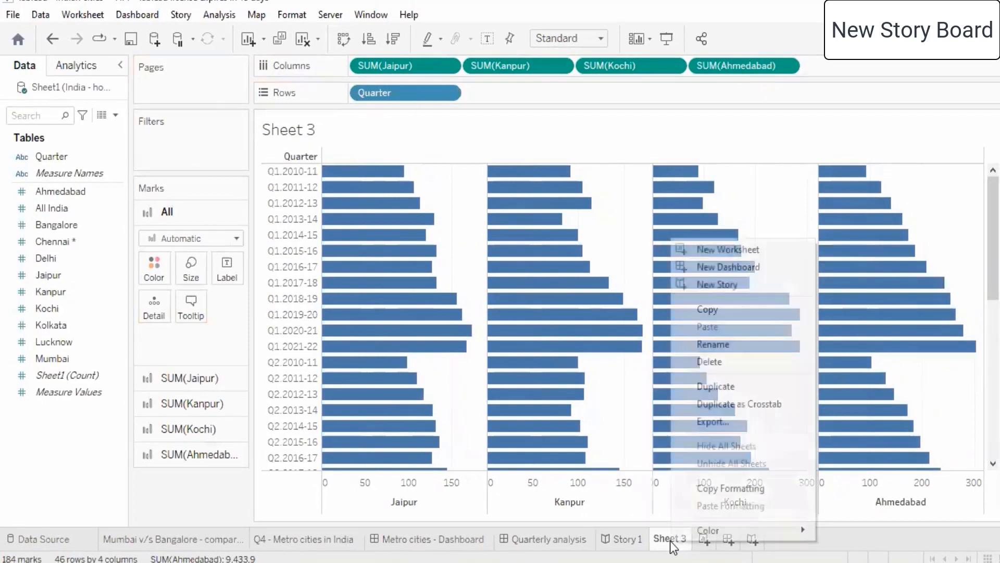
left_click(692, 344)
type("Non-Metro cities")
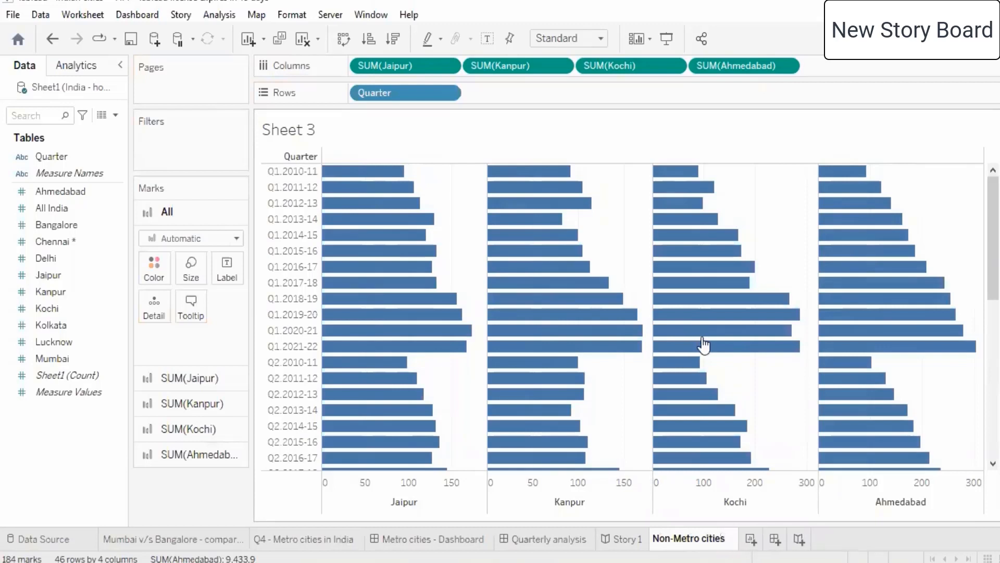
key("Return")
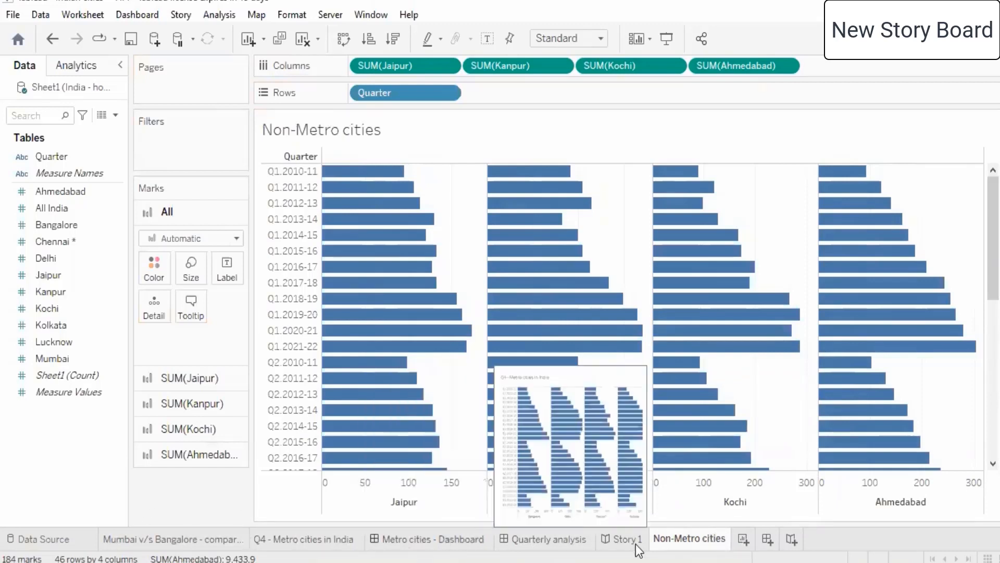
- Widen the side pane on the Metro cities - Dashboard so full sheet names fit, and check the Quarterly analysis dashboard
left_click(406, 539)
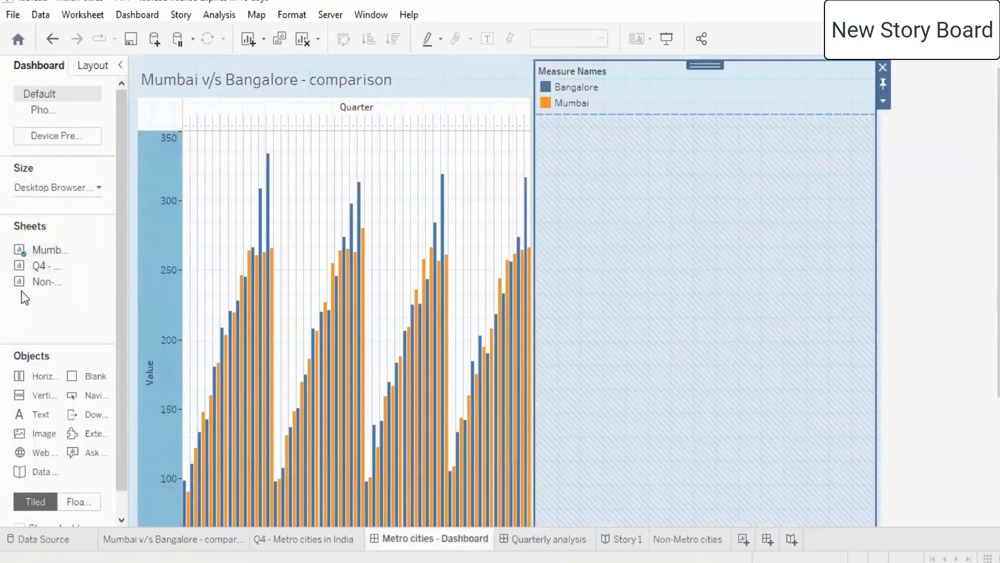
mouse_move(41, 283)
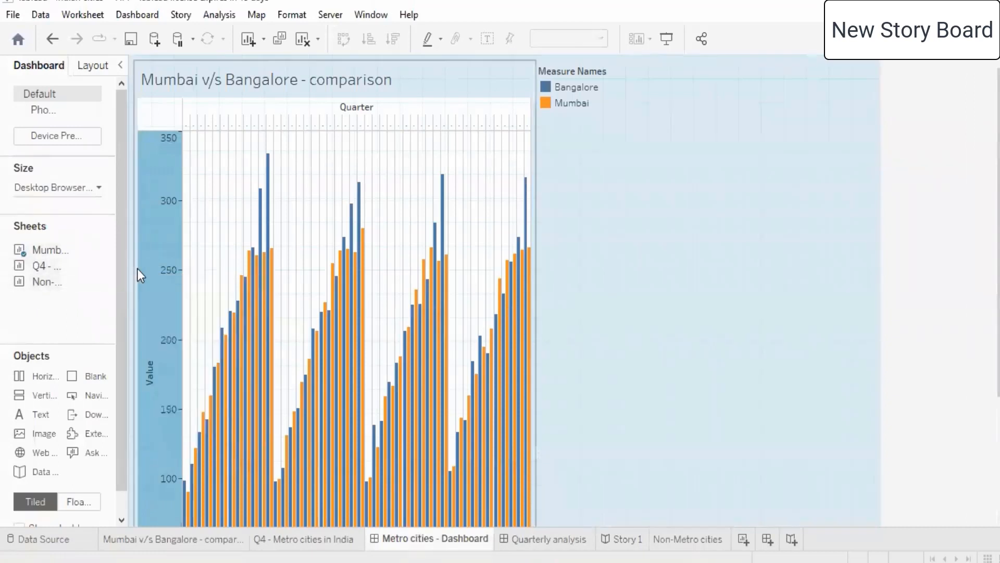
left_click_drag(127, 266, 214, 269)
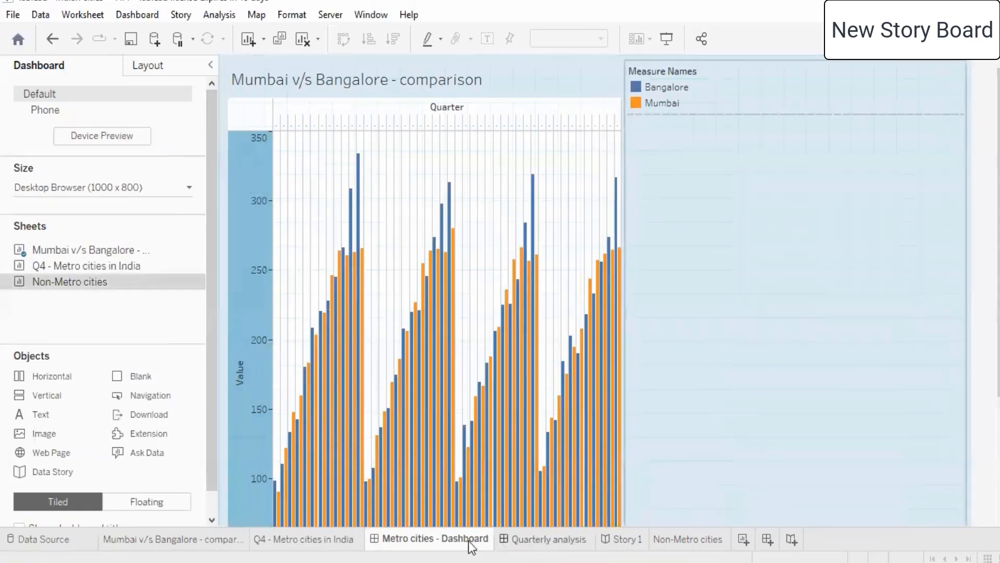
left_click(529, 540)
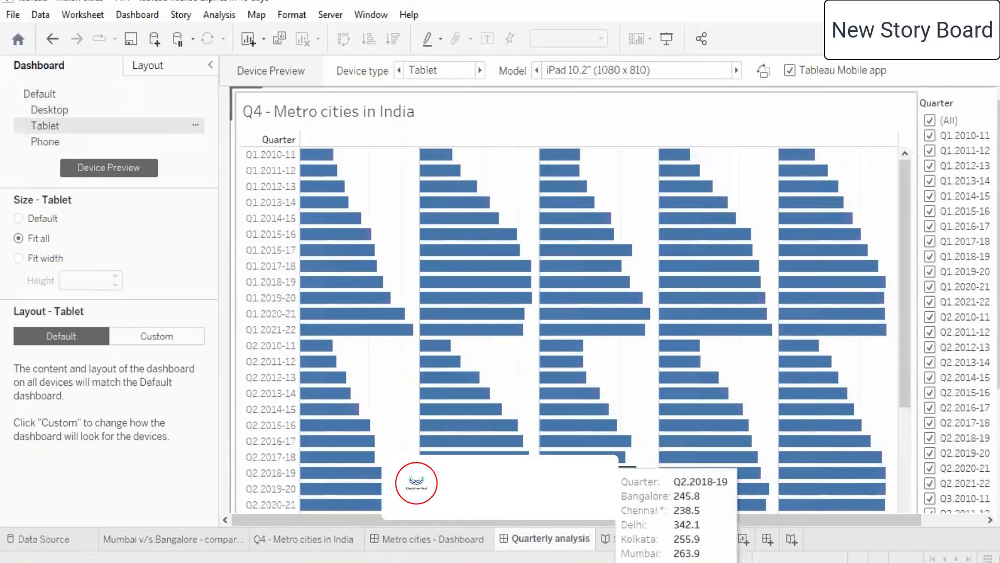
- Return to Story 1 and add the Non-Metro cities sheet to the third, uncaptioned story point
left_click(621, 539)
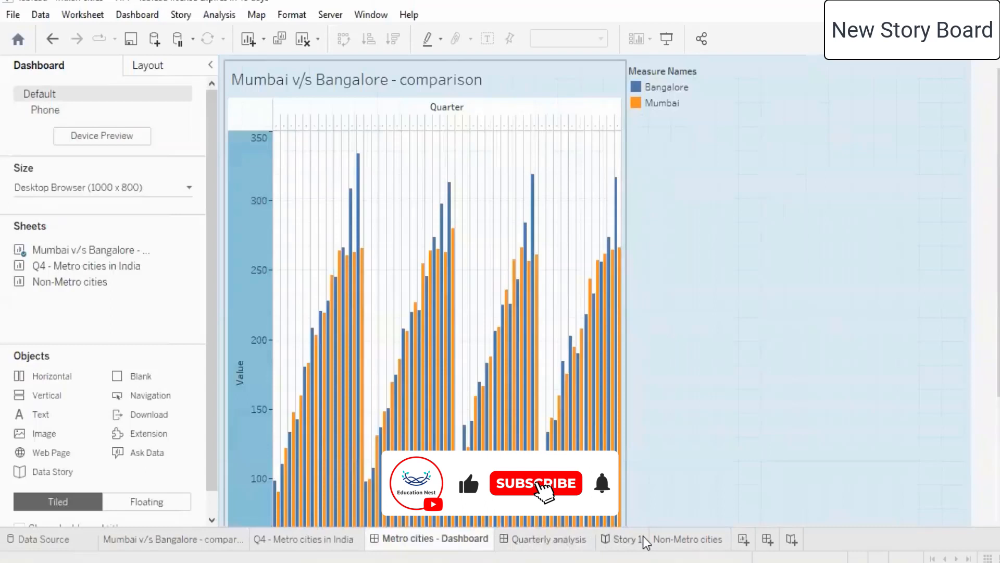
mouse_move(80, 235)
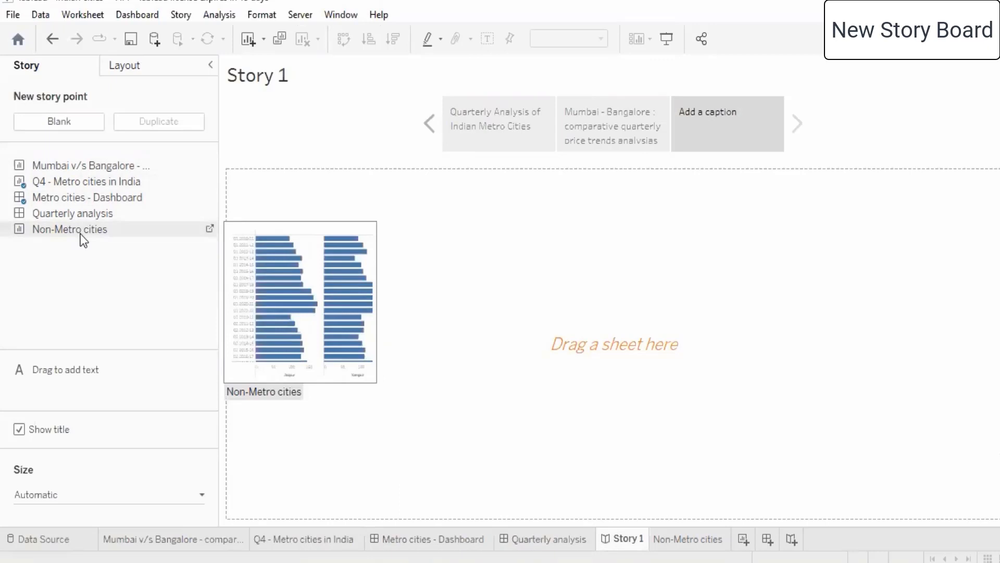
left_click_drag(105, 233, 625, 323)
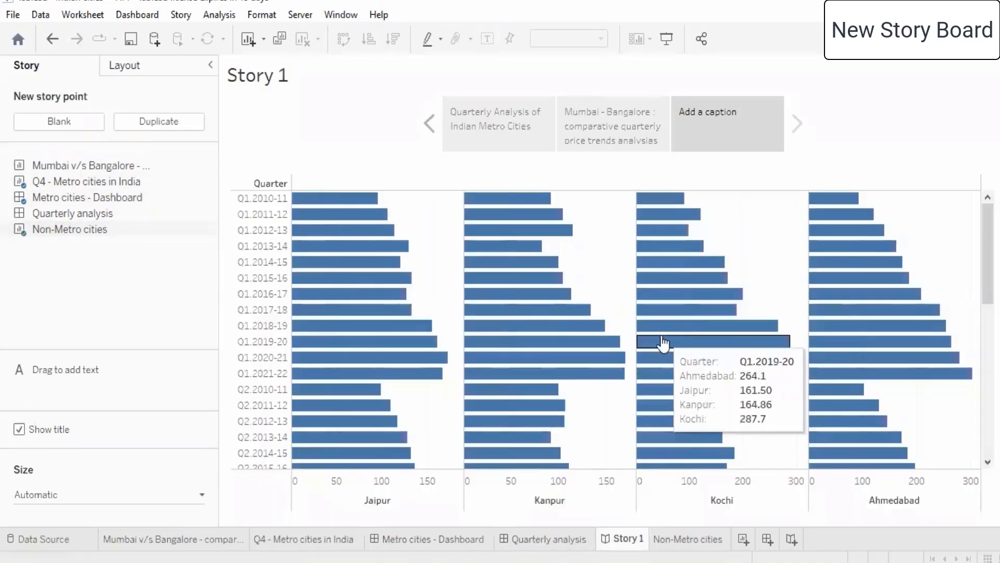
- Caption the third story point "Studying housing price index trends in non-Metro cities of India"
left_click(717, 115)
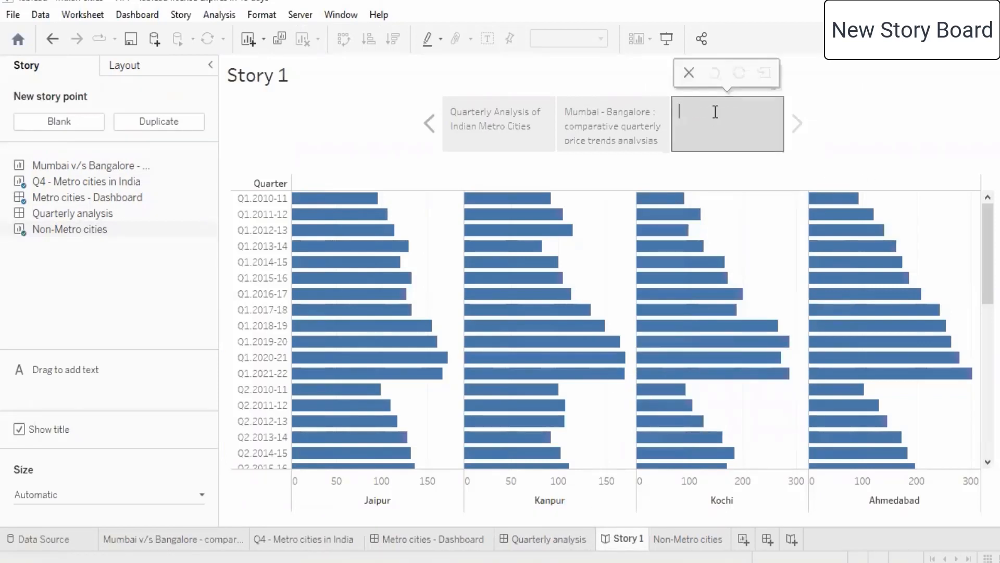
type("Studying trends i")
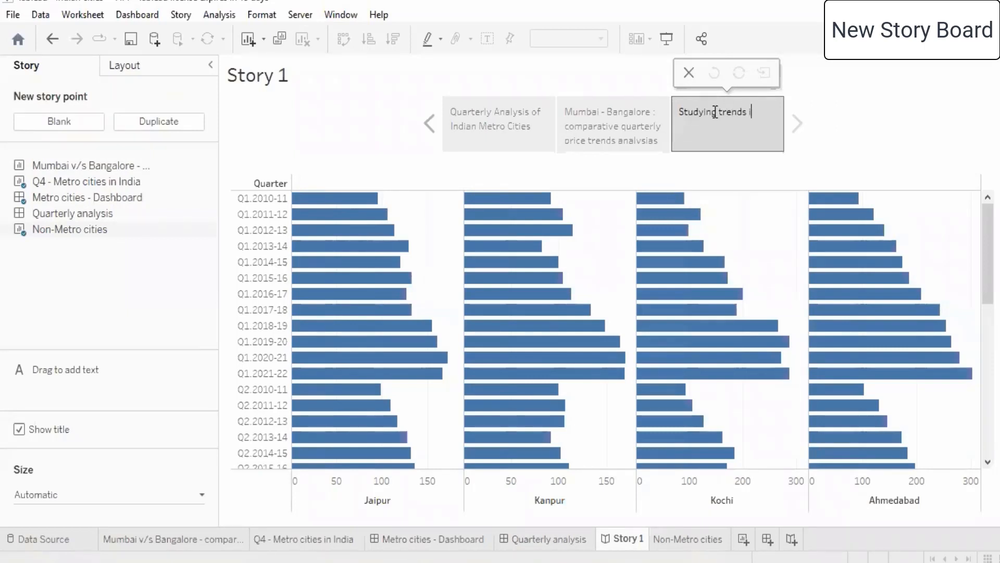
type("n non-Metro cities of India")
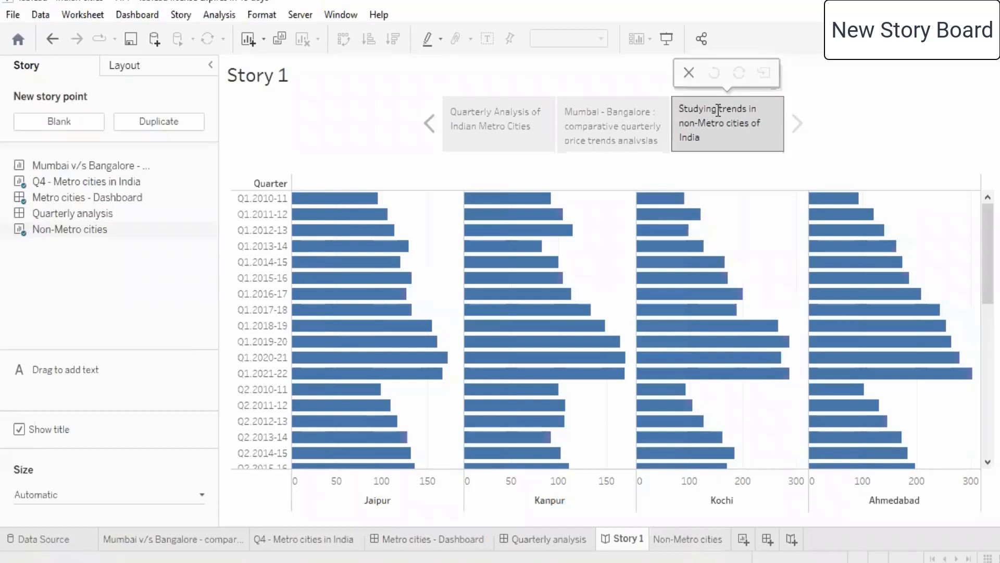
left_click(718, 110)
type("housing ")
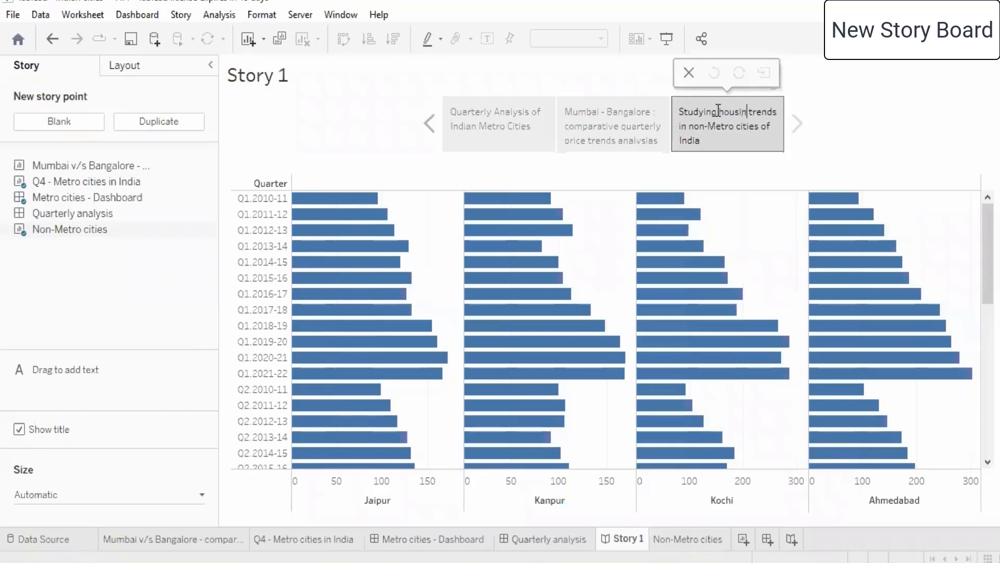
type("price index")
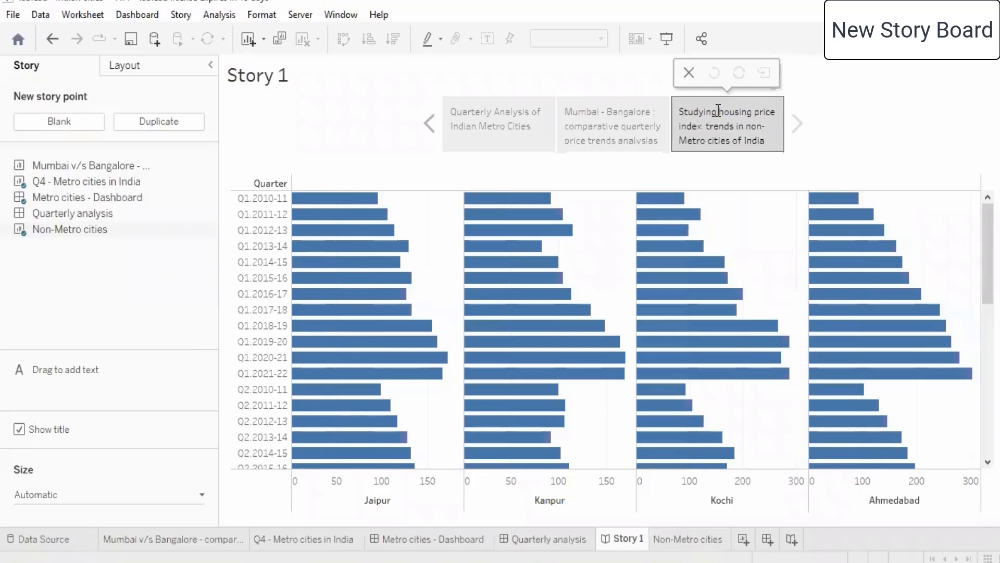
left_click(953, 149)
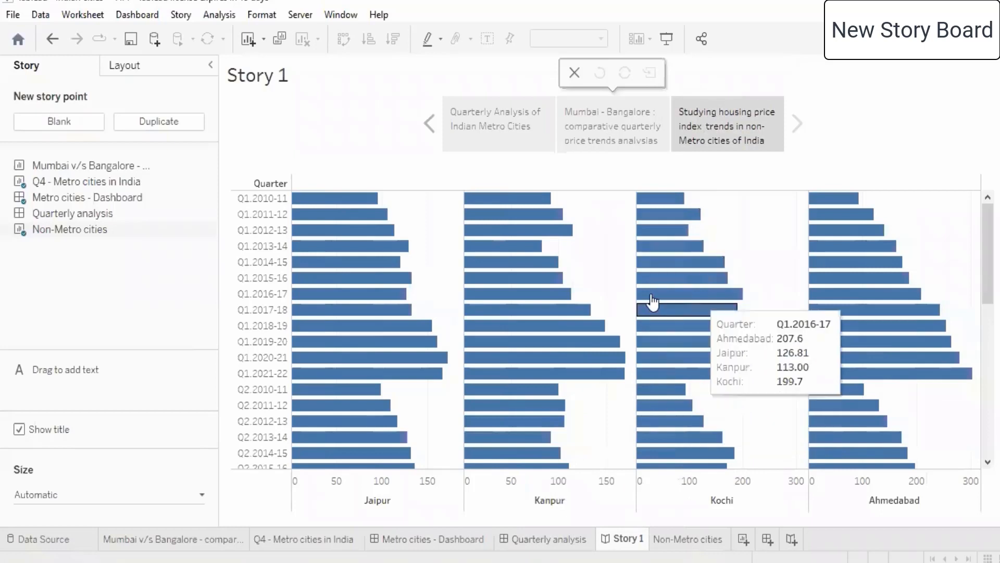
- Limit the first story point's Quarter filter to Q1.2021-22, Q2.2010-11 and Q2.2013-14
left_click(736, 107)
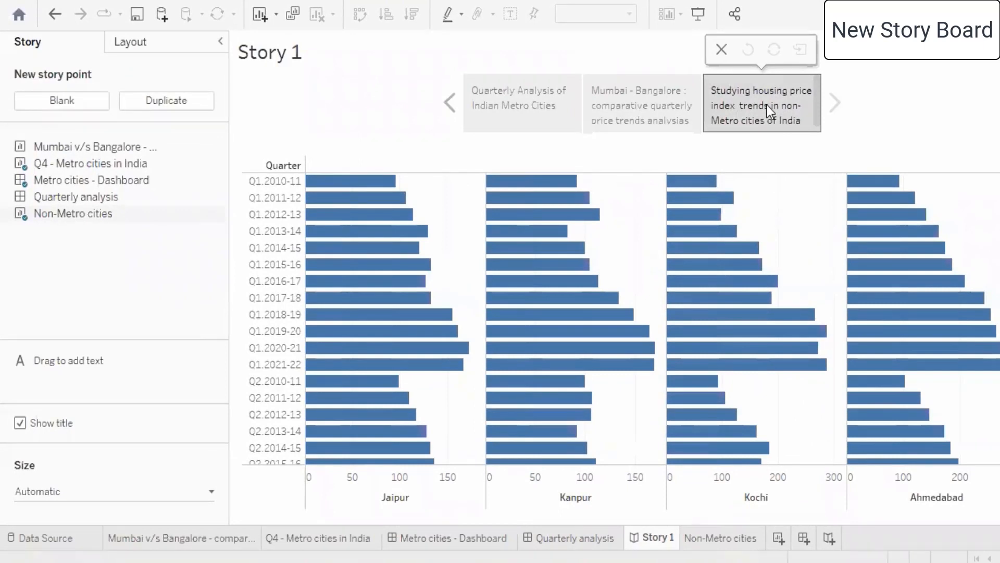
left_click(624, 99)
left_click(509, 96)
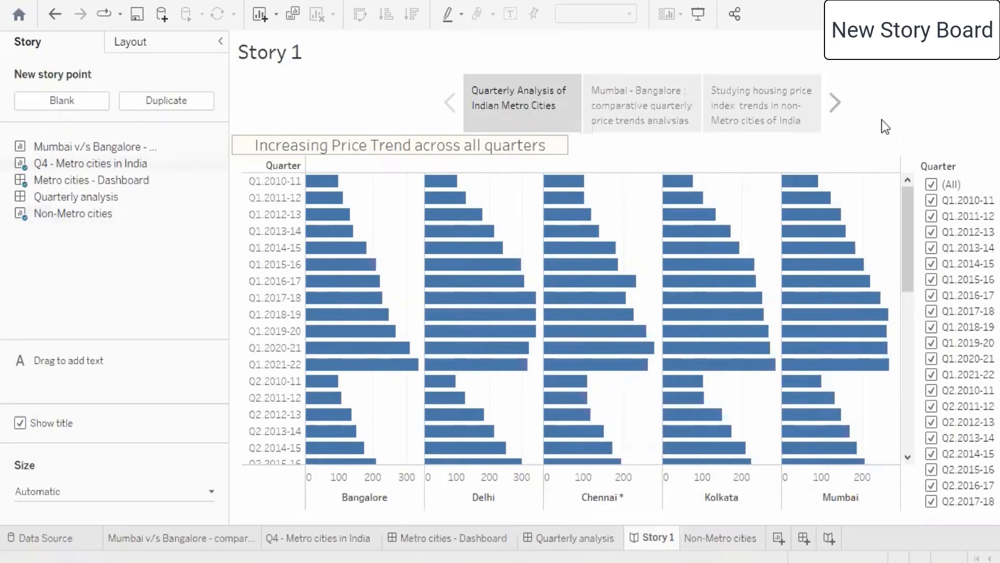
left_click(931, 186)
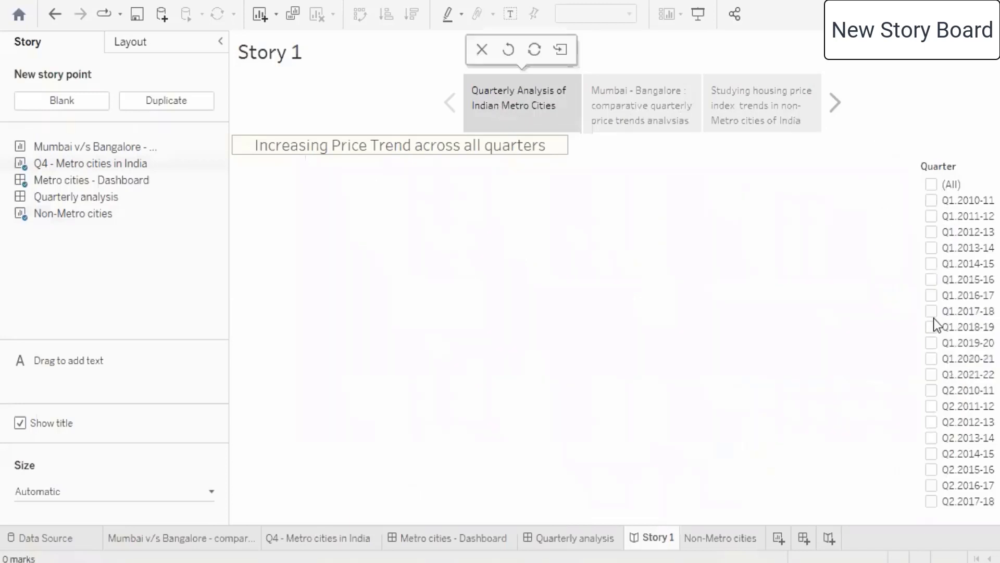
left_click(931, 390)
left_click(931, 374)
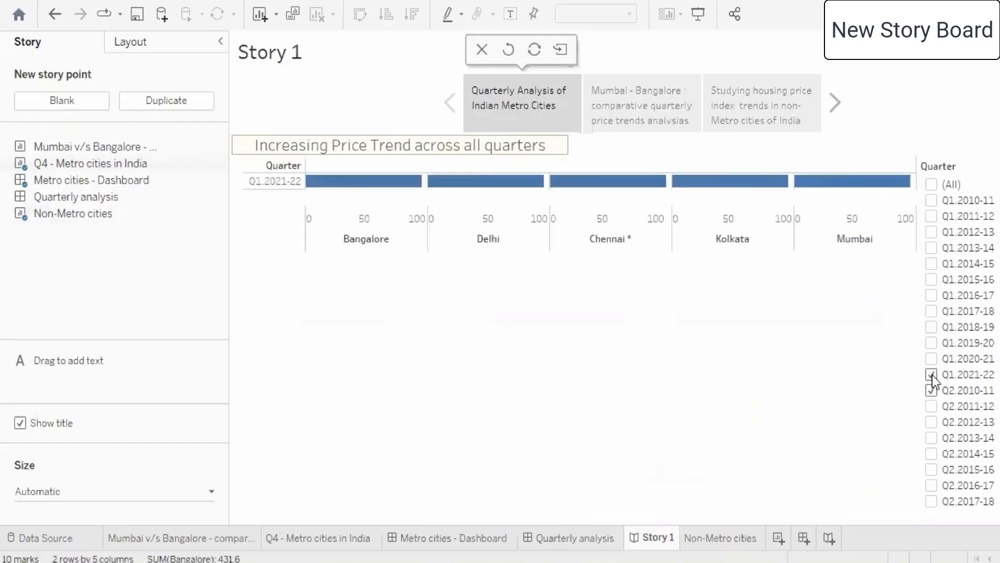
left_click(933, 439)
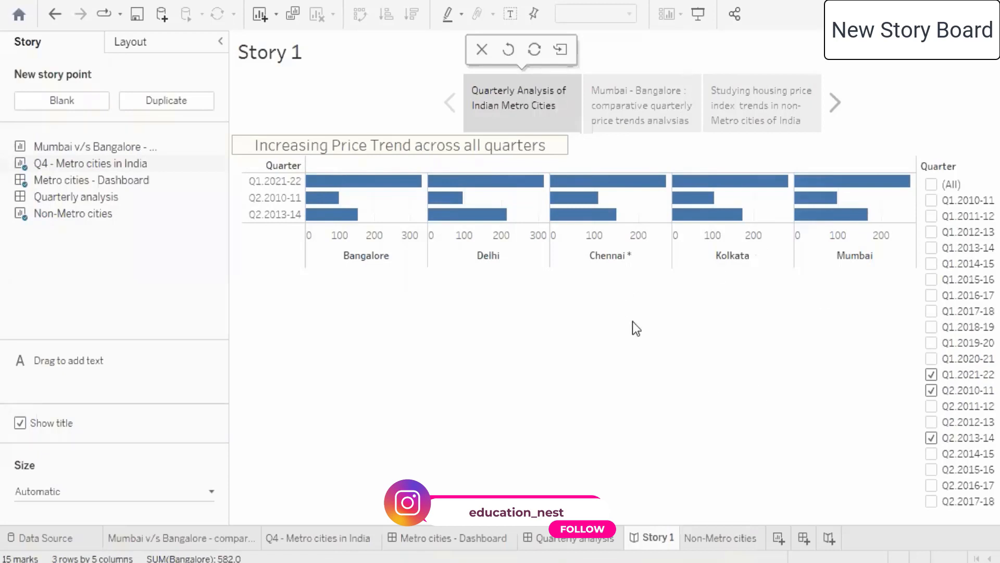
- Move the Non-Metro cities worksheet directly after the Q4 - Metro cities in India worksheet
left_click(200, 539)
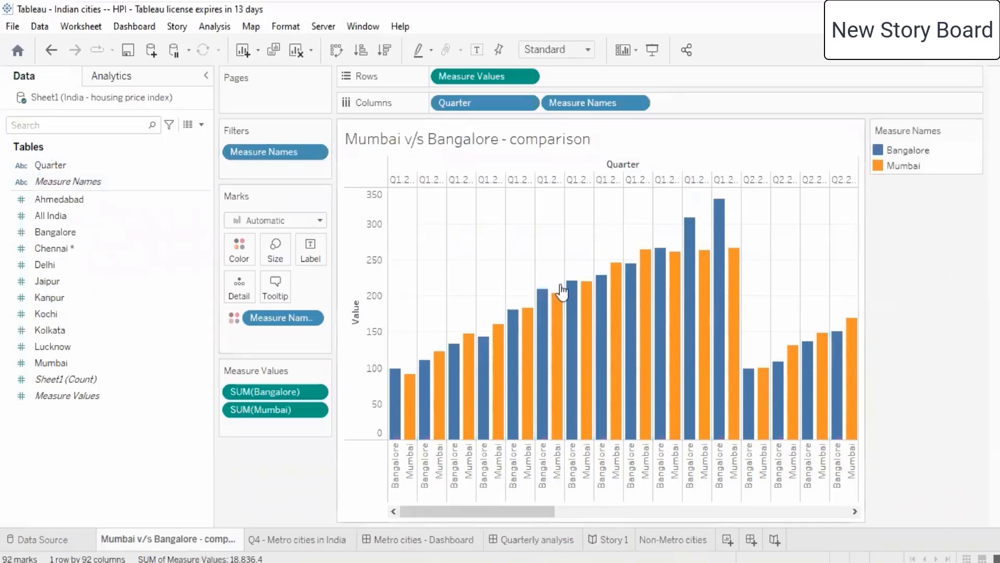
left_click(694, 539)
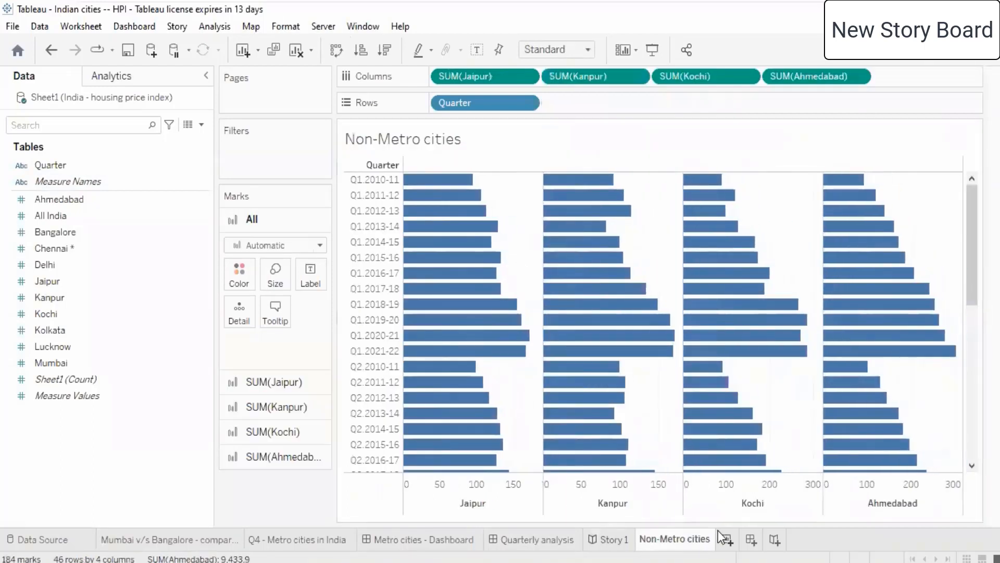
left_click(607, 540)
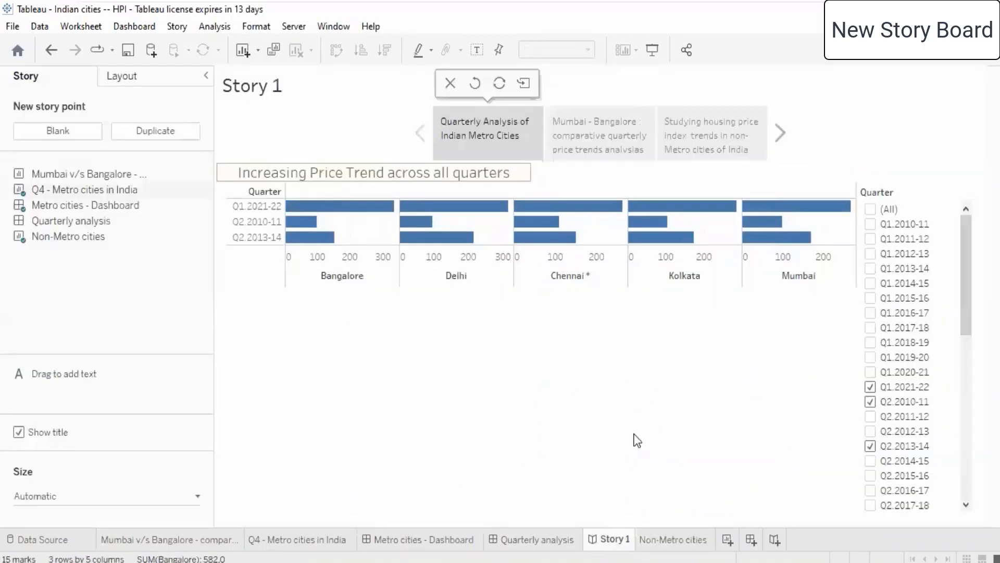
left_click(675, 540)
left_click_drag(672, 547, 359, 544)
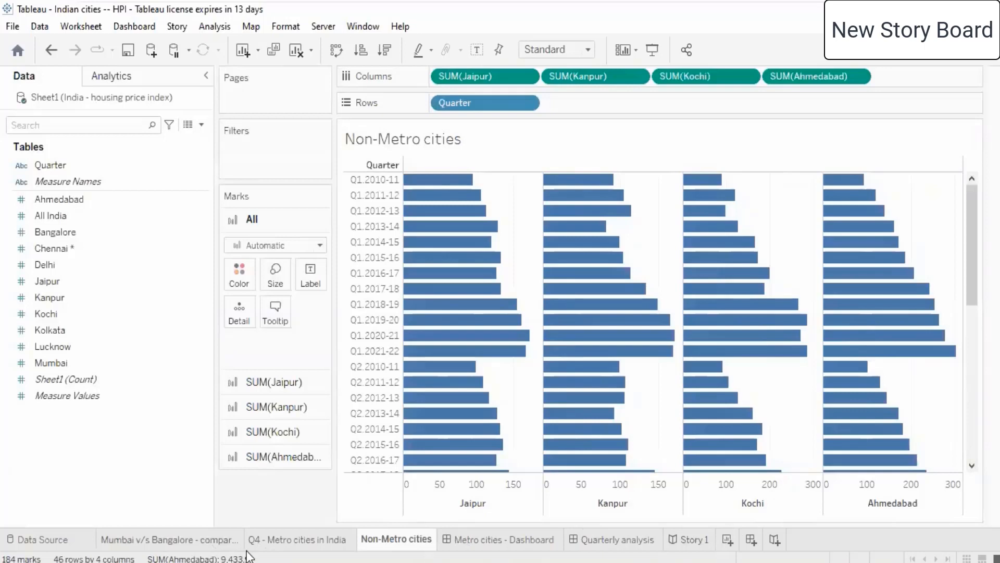
- Review each worksheet and dashboard in order, ending on Story 1
left_click(156, 540)
left_click(323, 544)
left_click(385, 542)
left_click(494, 543)
left_click(606, 546)
left_click(493, 541)
left_click(592, 541)
left_click(686, 541)
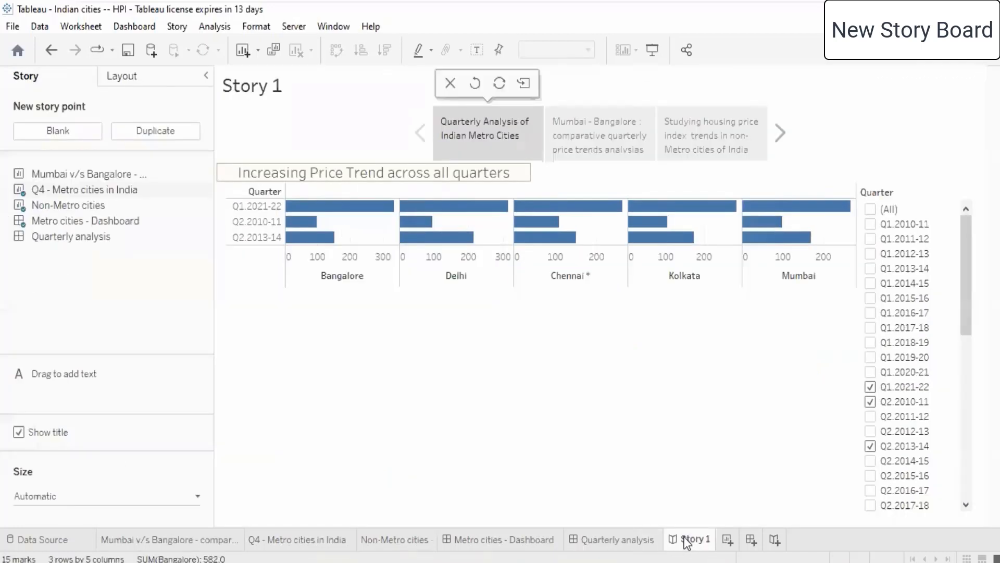
- Rename Story 1 as "Storyboard - Price trends acros Indin cities"
right_click(687, 542)
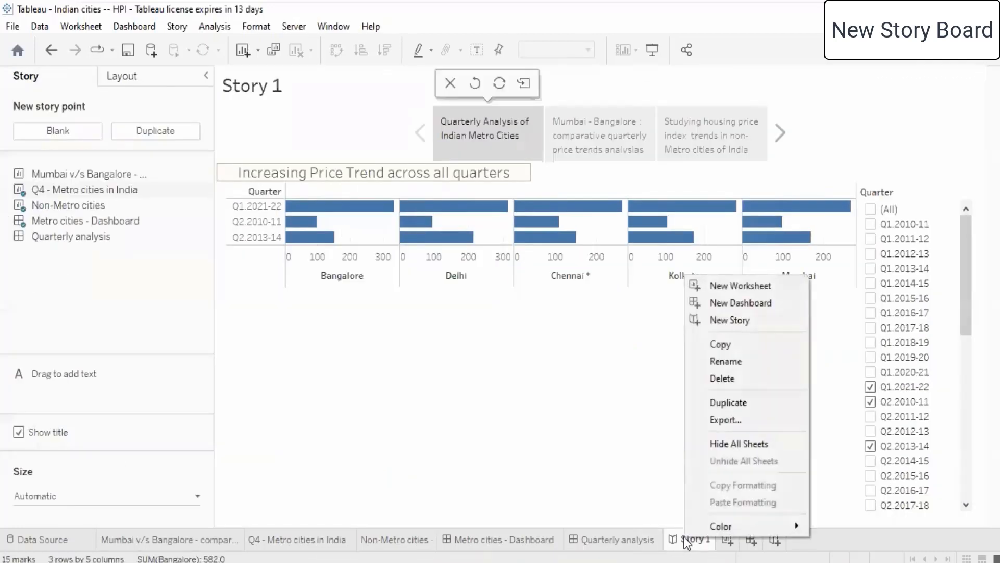
left_click(719, 361)
type("Storyboard - ")
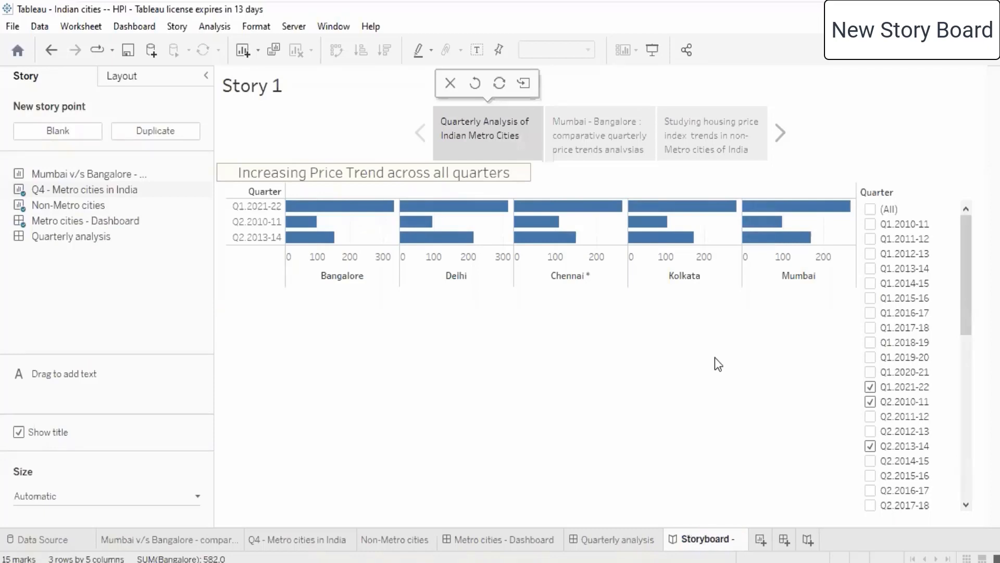
type("Price trends acros Indin cities")
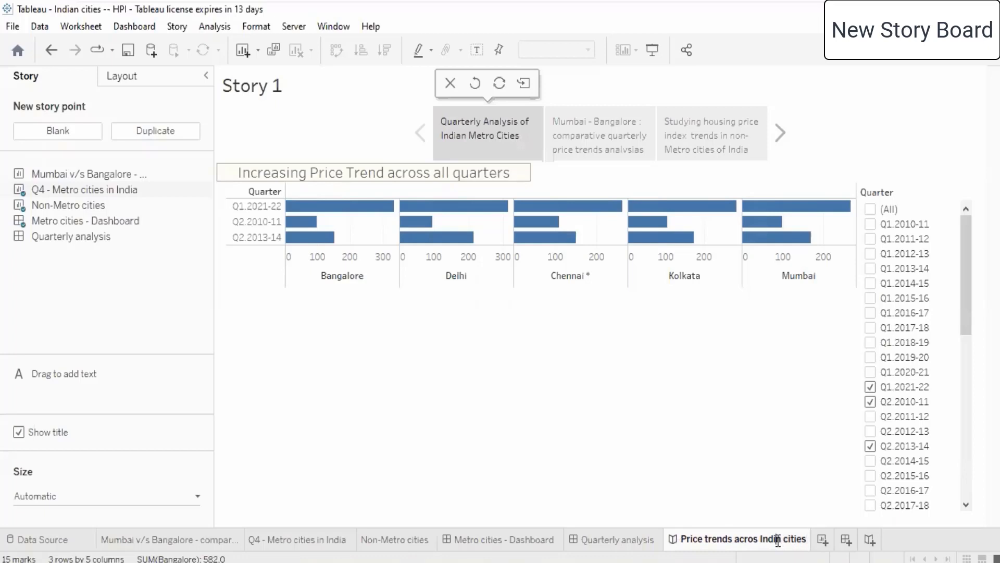
key("Return")
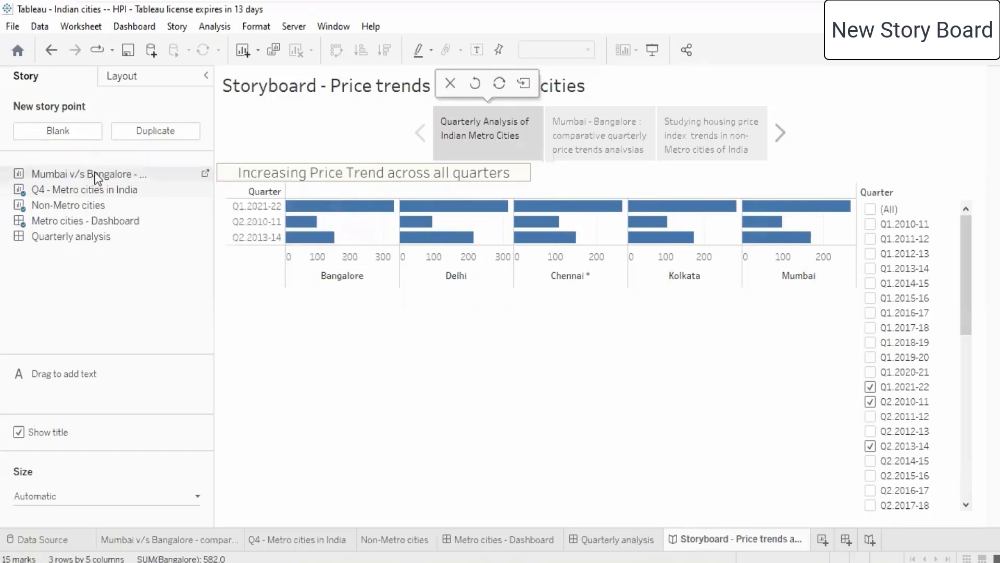
left_click(78, 238)
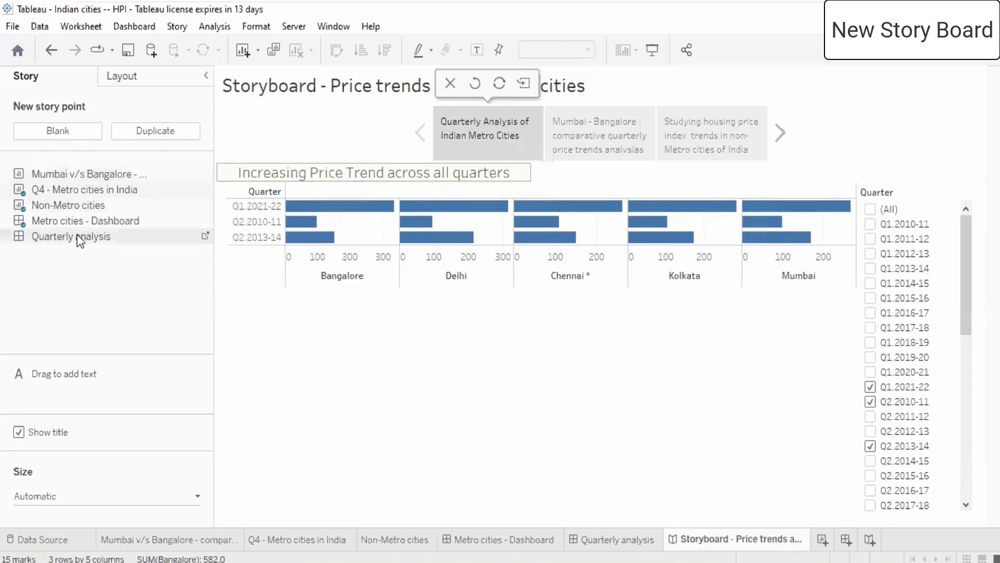
left_click(76, 177)
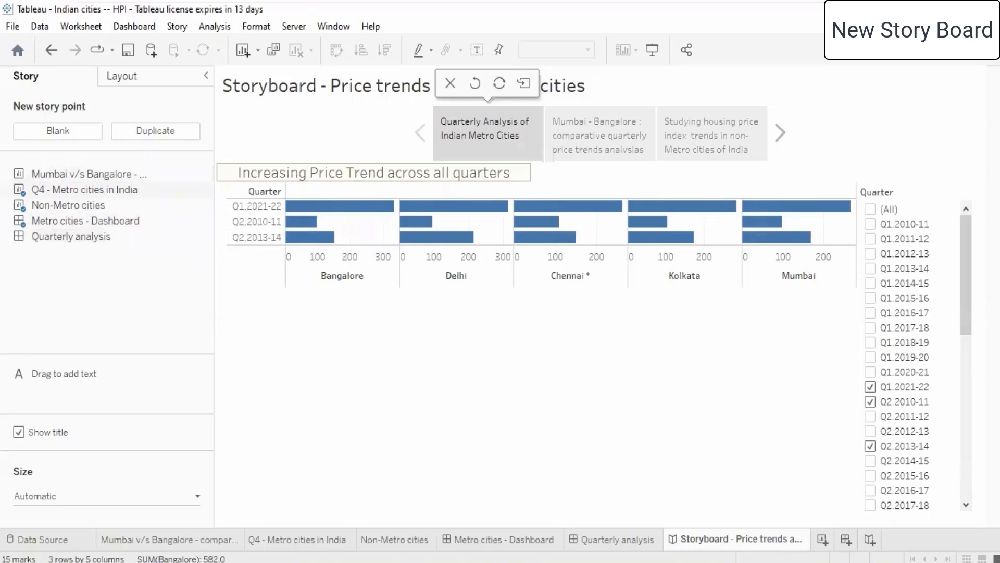
- Create a second story and add another blank story point to it
left_click(869, 539)
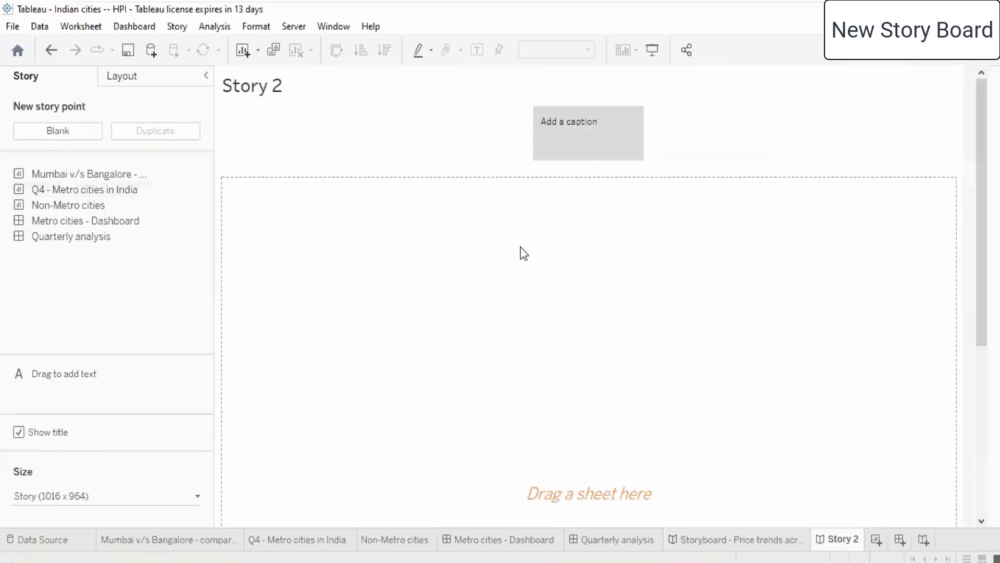
left_click(37, 130)
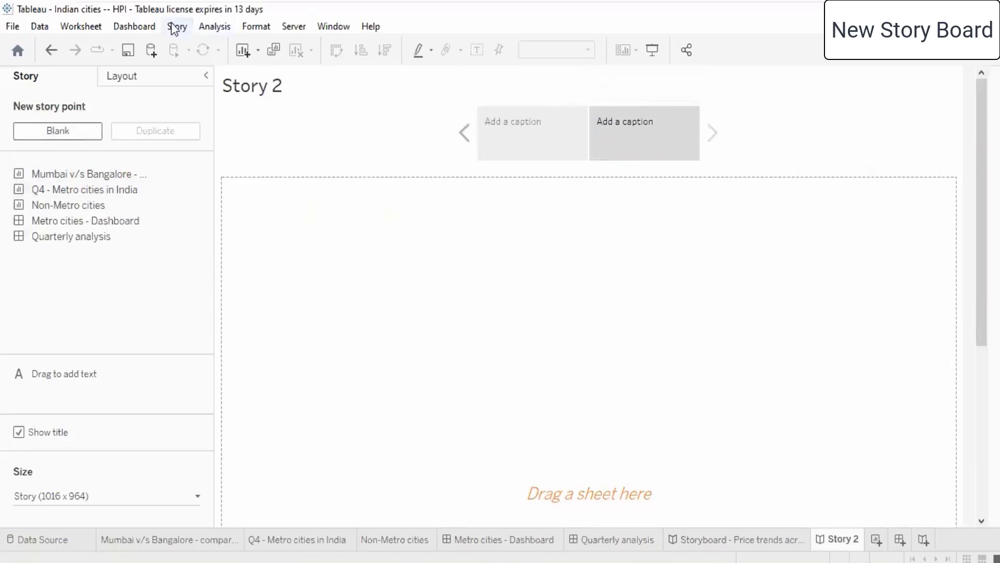
left_click(174, 27)
left_click(108, 291)
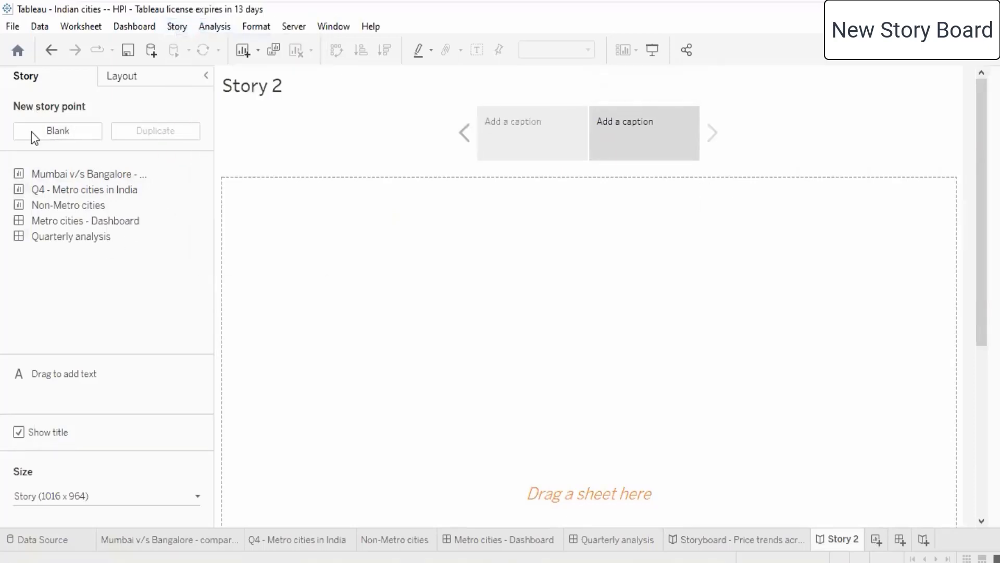
- Place the Mumbai v/s Bangalore comparison sheet on the new story's second point and the Quarterly analysis dashboard on its first
mouse_move(71, 176)
left_click_drag(78, 179, 336, 350)
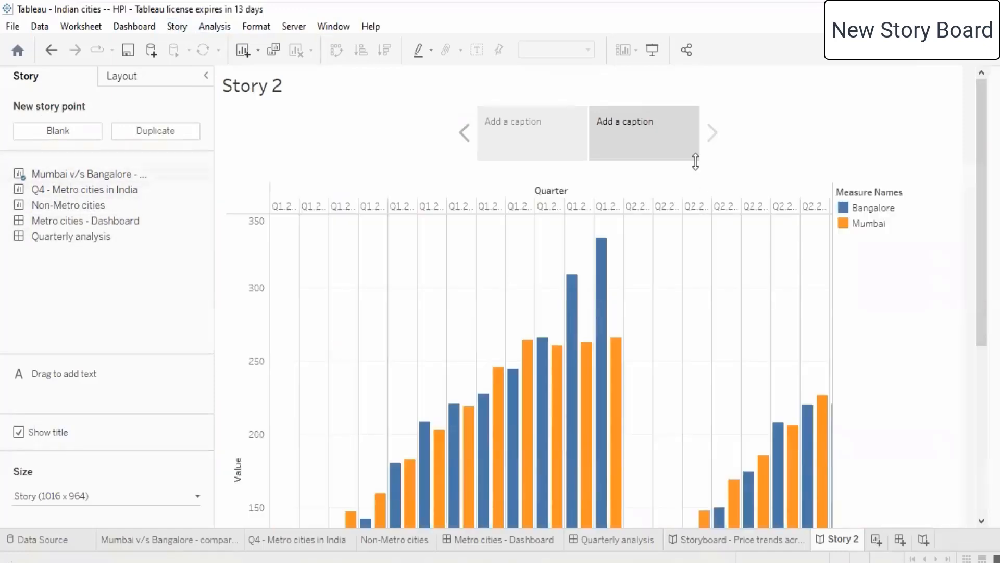
left_click(526, 125)
left_click_drag(113, 241, 443, 358)
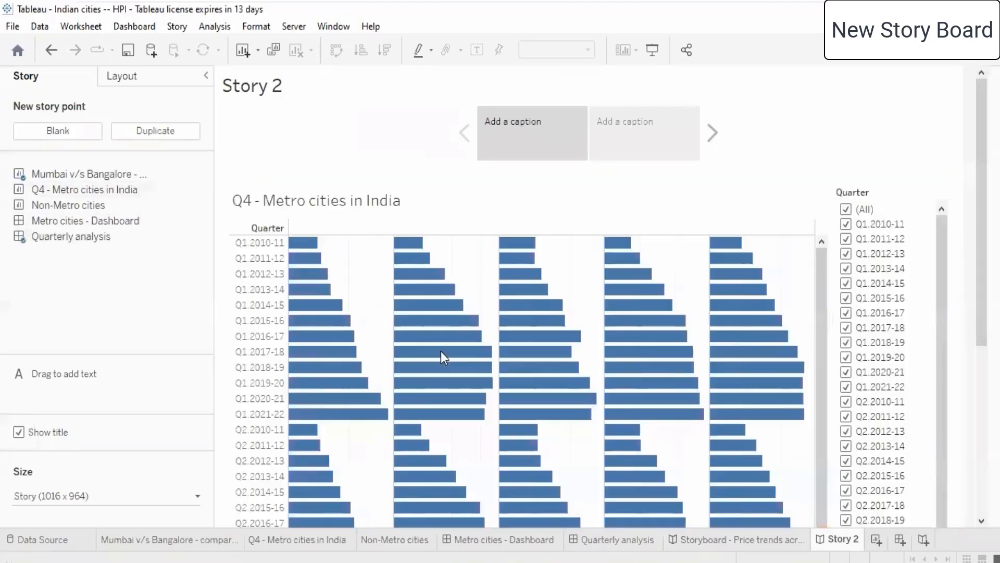
- Caption the new story's first point "Metro cities Pirce trends"
scroll(430, 288, "down", 5)
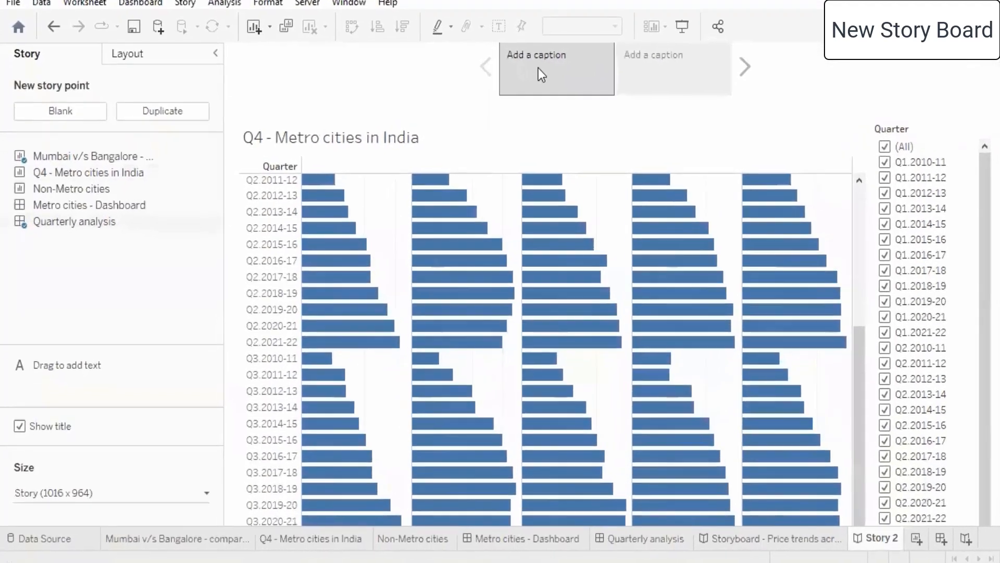
double_click(536, 57)
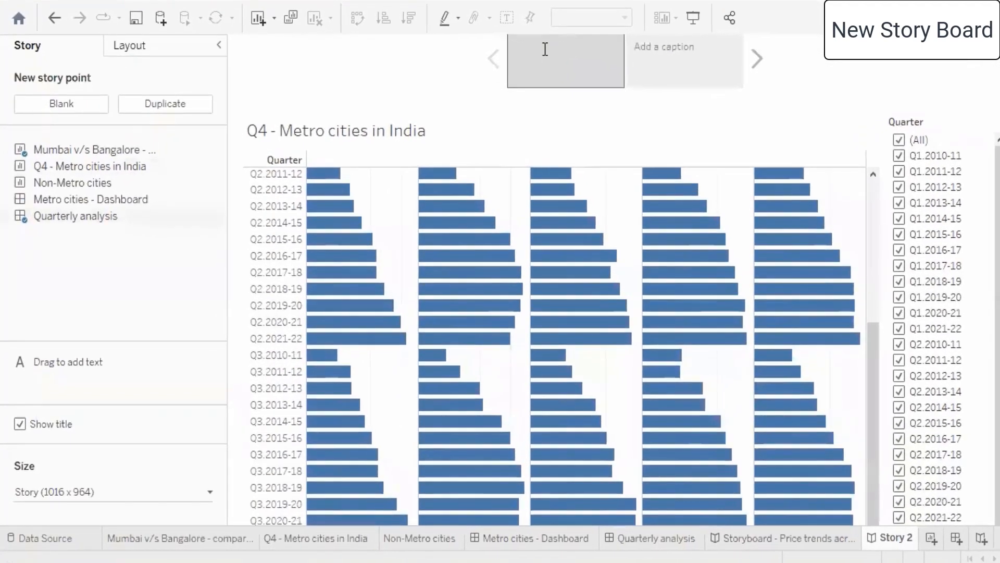
type("Metro cities Pirce trends")
- Caption the story's second point "Mumbai - Bangalore bar charts comparison" and return to the first point
left_click(659, 75)
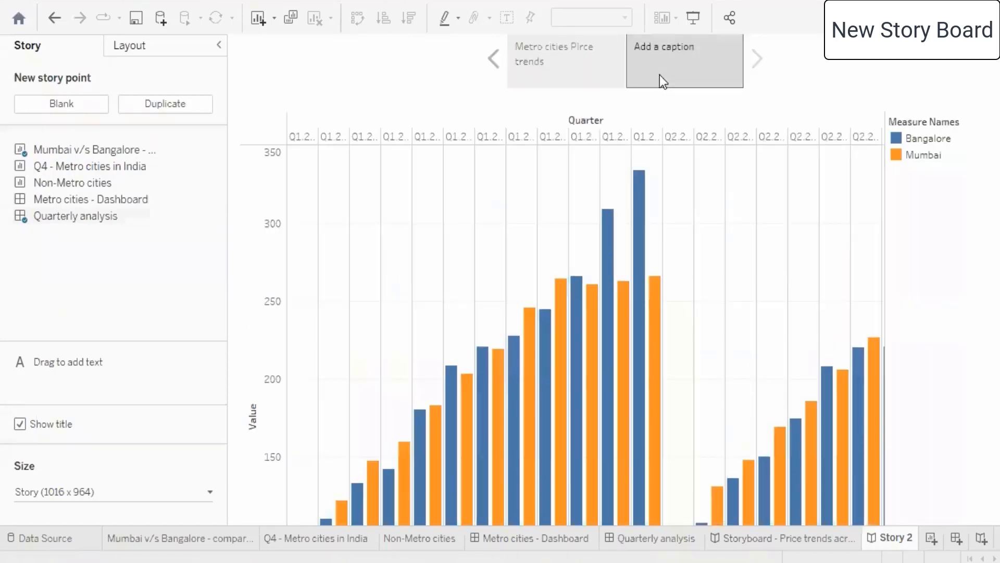
double_click(687, 60)
type("Mumbai")
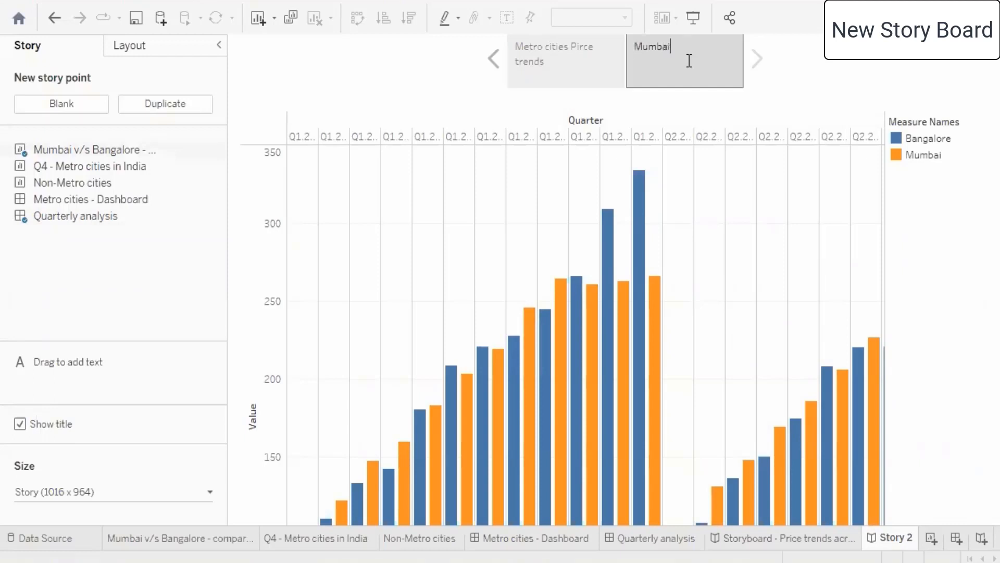
type(" - Bangalor")
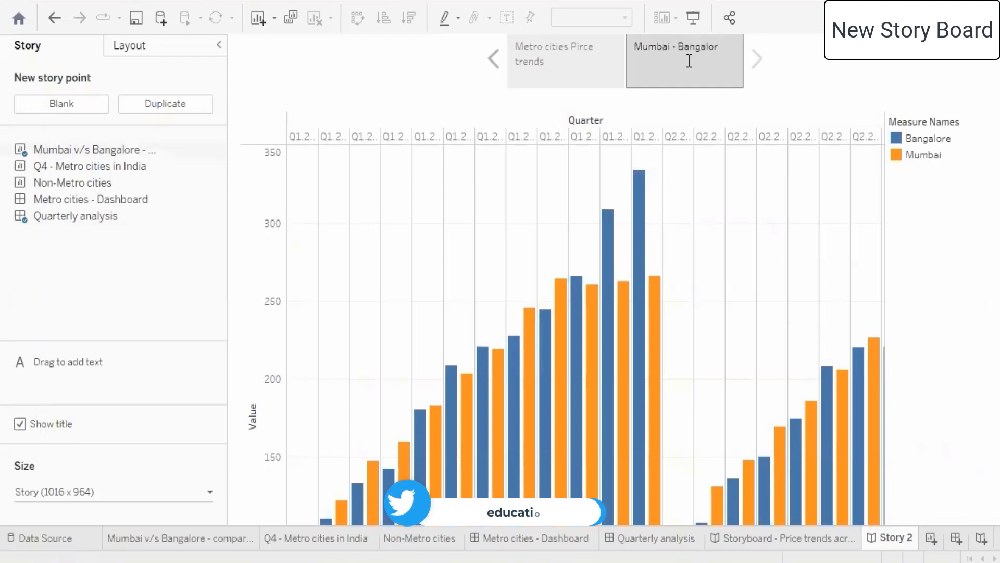
type("e bar charts comparison")
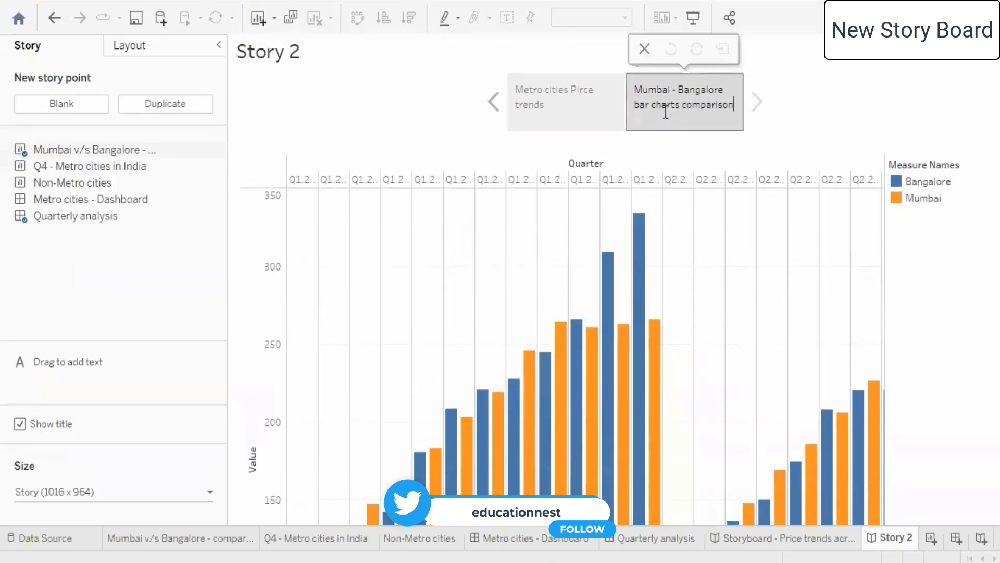
left_click(586, 106)
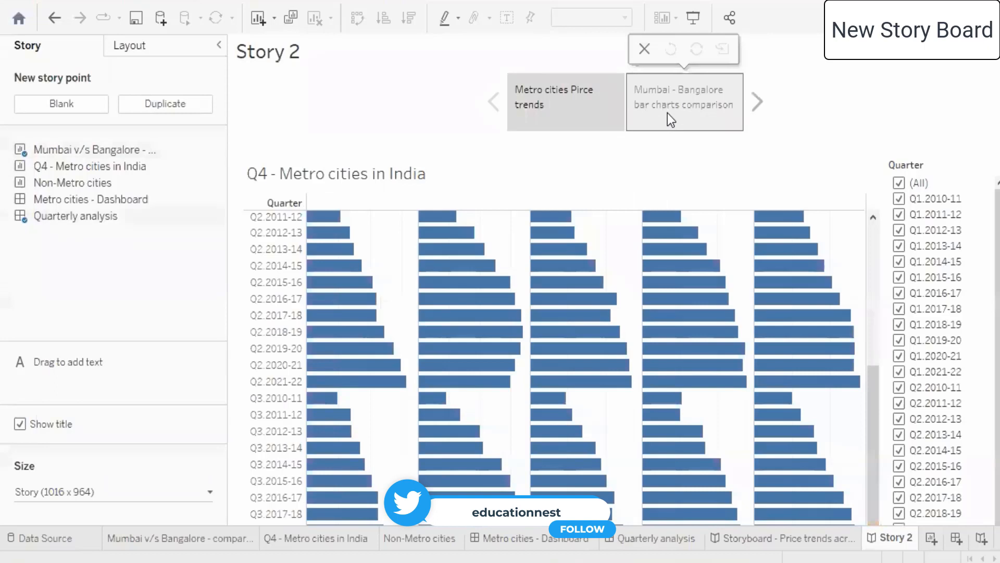
left_click(667, 114)
left_click(597, 96)
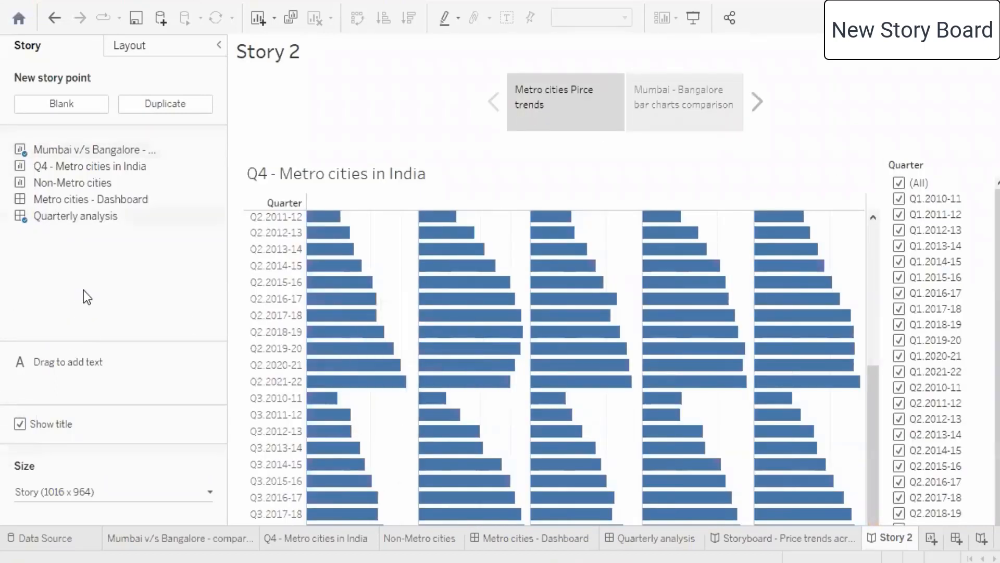
- Rename Story 2 as "Story board - Metro cities price trends"
right_click(888, 542)
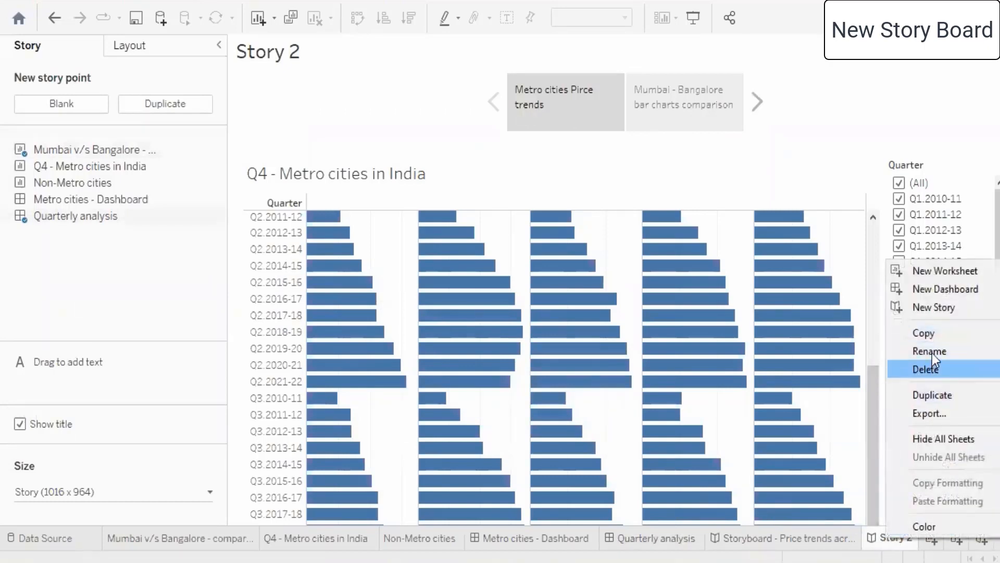
left_click(932, 353)
type("Metro cities")
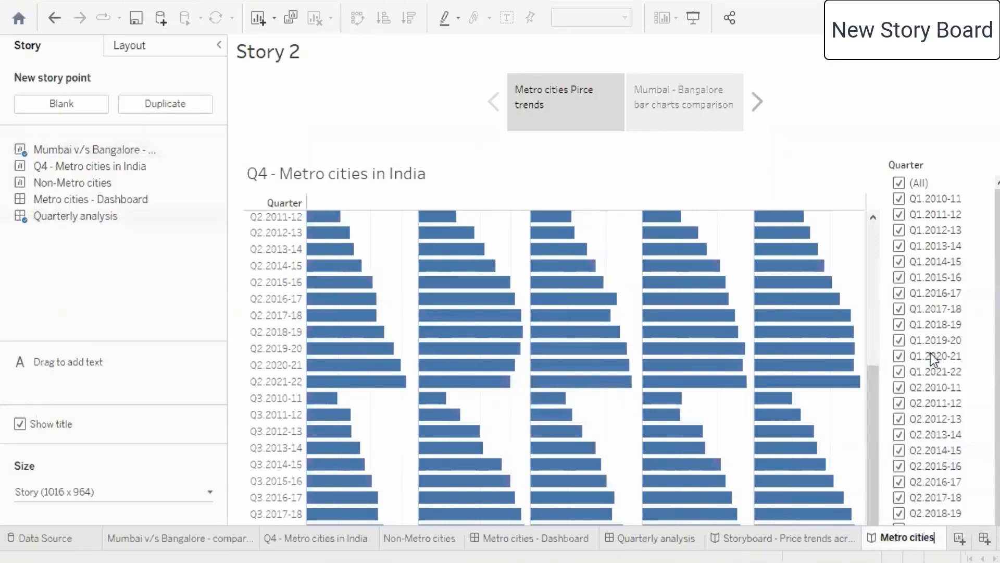
type(" price trends")
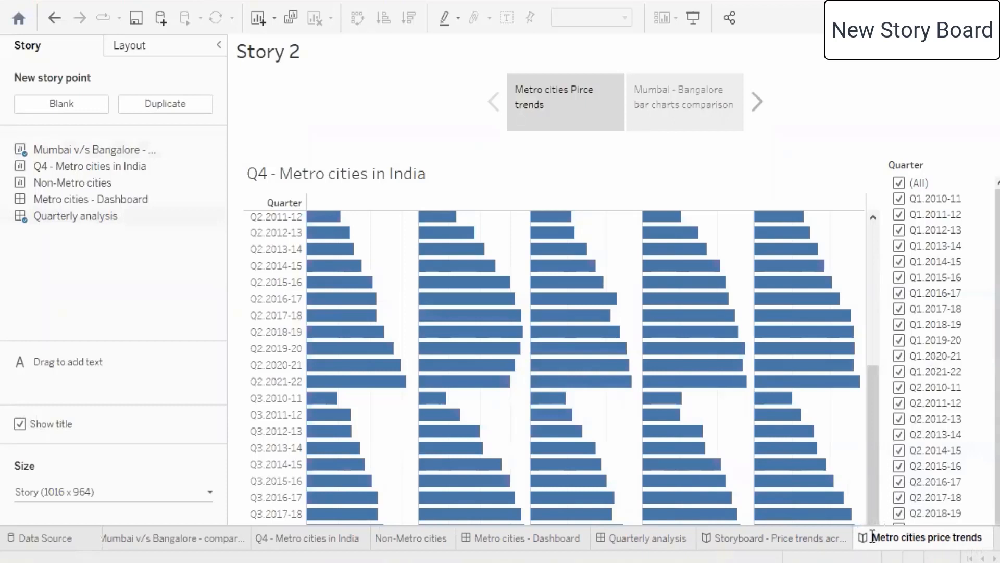
key("Home")
type("Story boar")
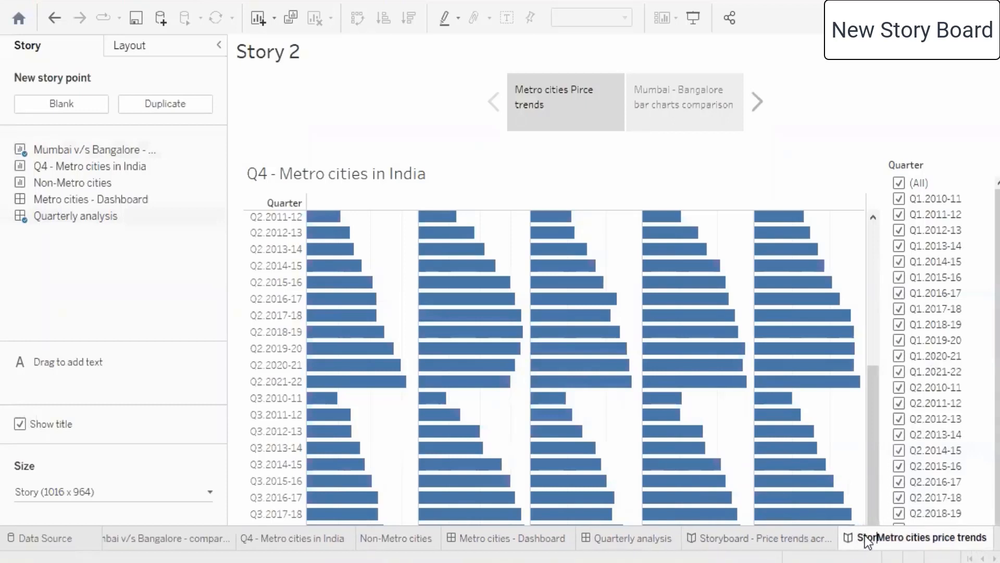
type("d -")
key("Return")
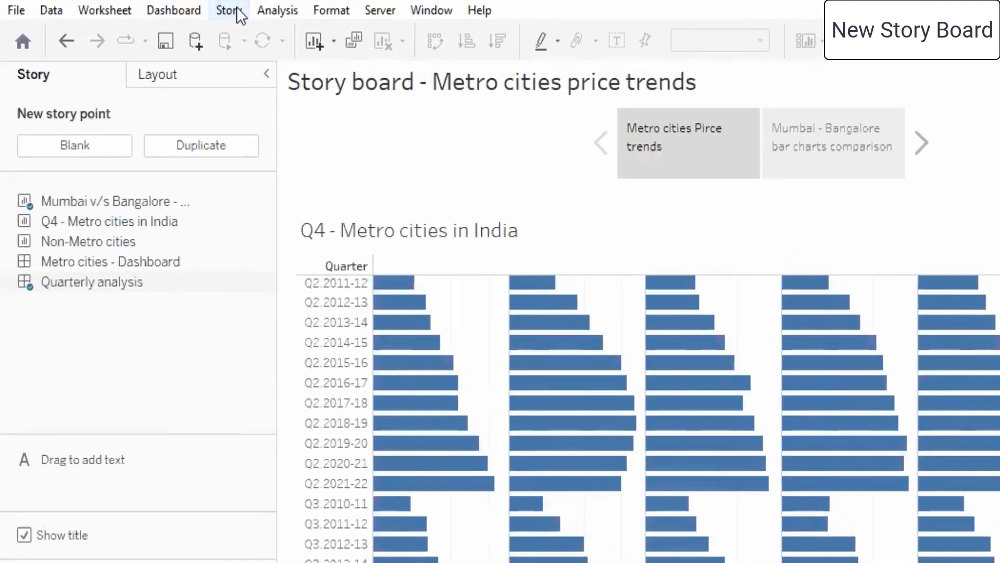
- Open the formatting options for the metro cities story
left_click(186, 8)
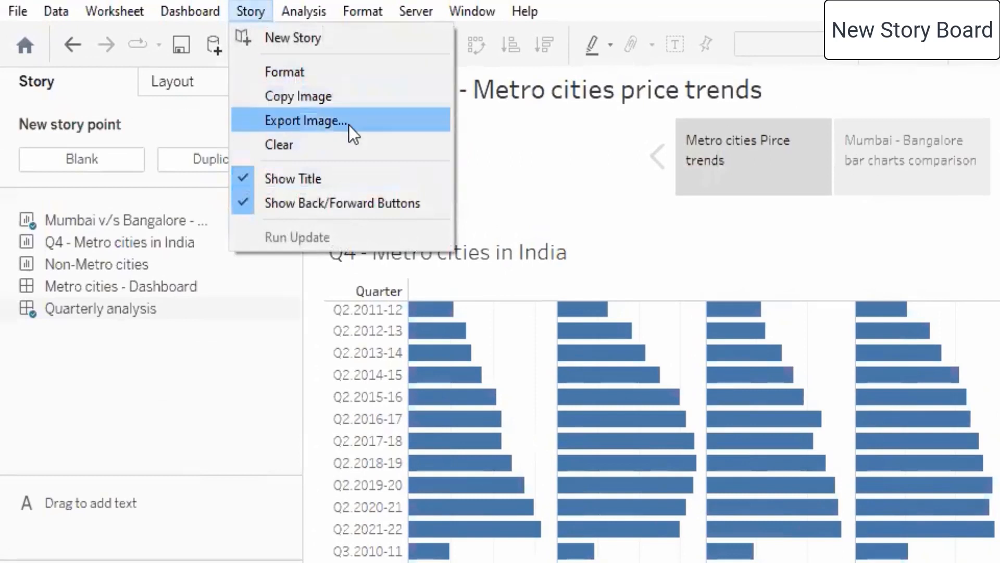
left_click(350, 74)
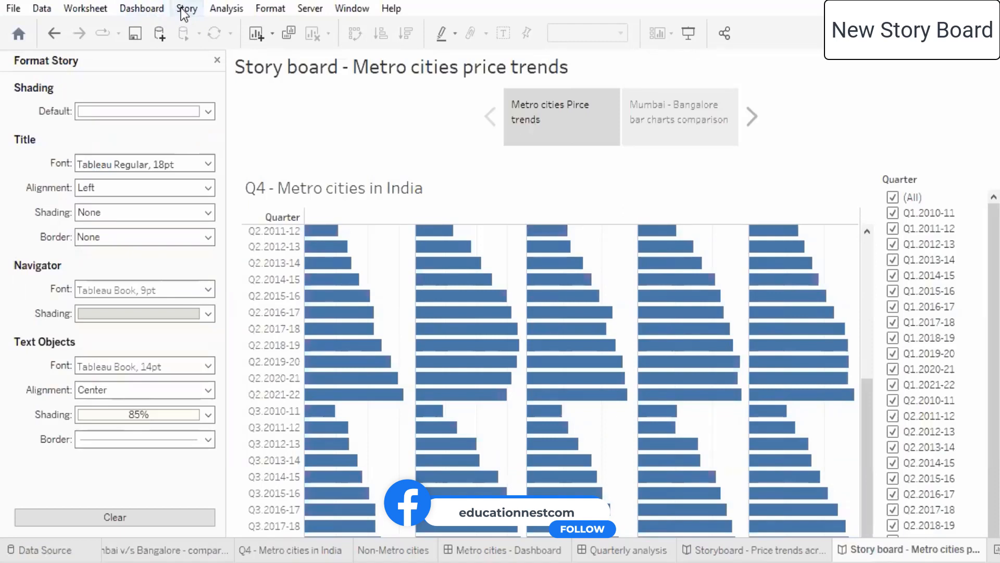
- Look at the Q4 metro cities and Mumbai v/s Bangalore worksheets and the available chart types, and return to the metro cities story
left_click(80, 15)
left_click(96, 484)
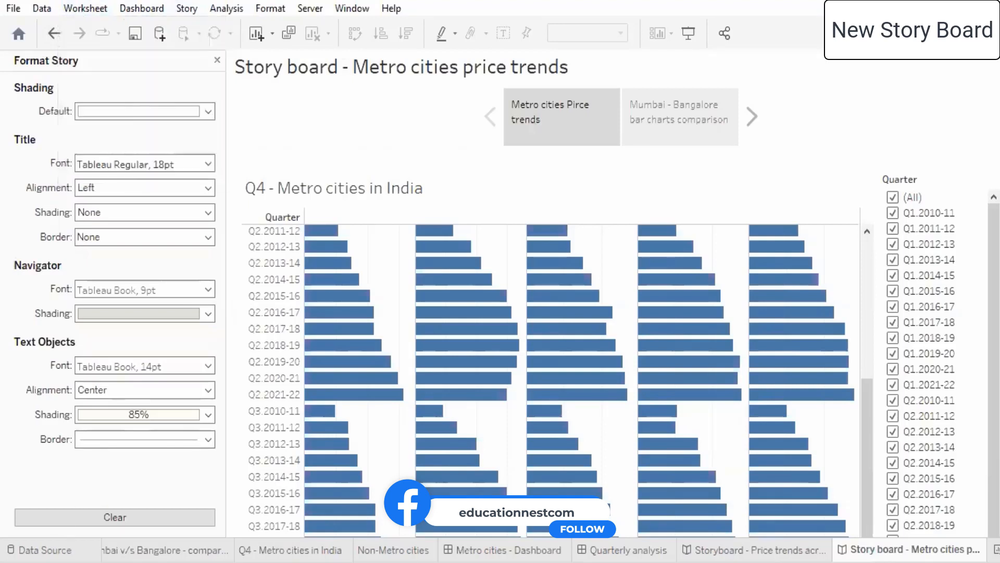
left_click(267, 552)
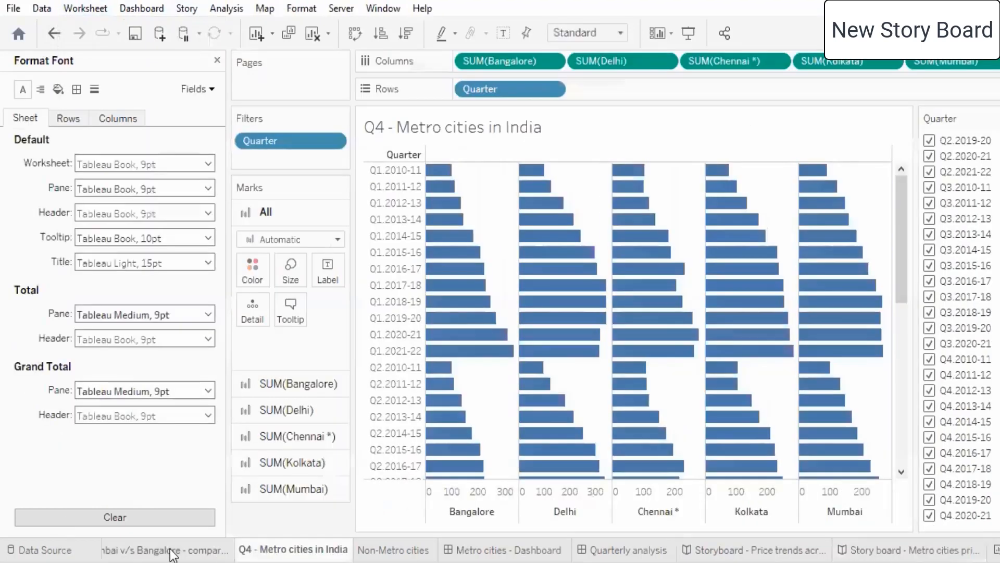
left_click(172, 552)
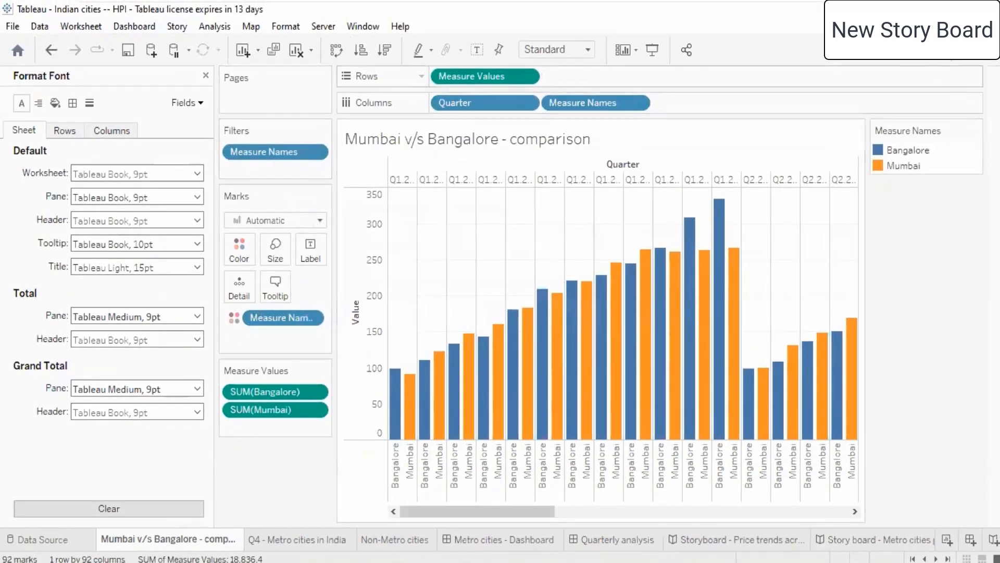
left_click(972, 50)
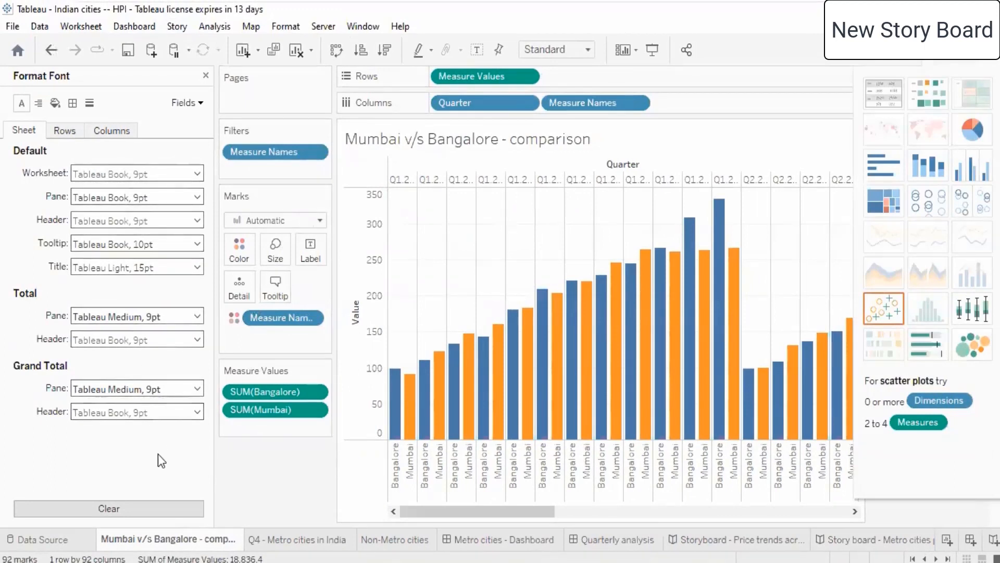
left_click(846, 540)
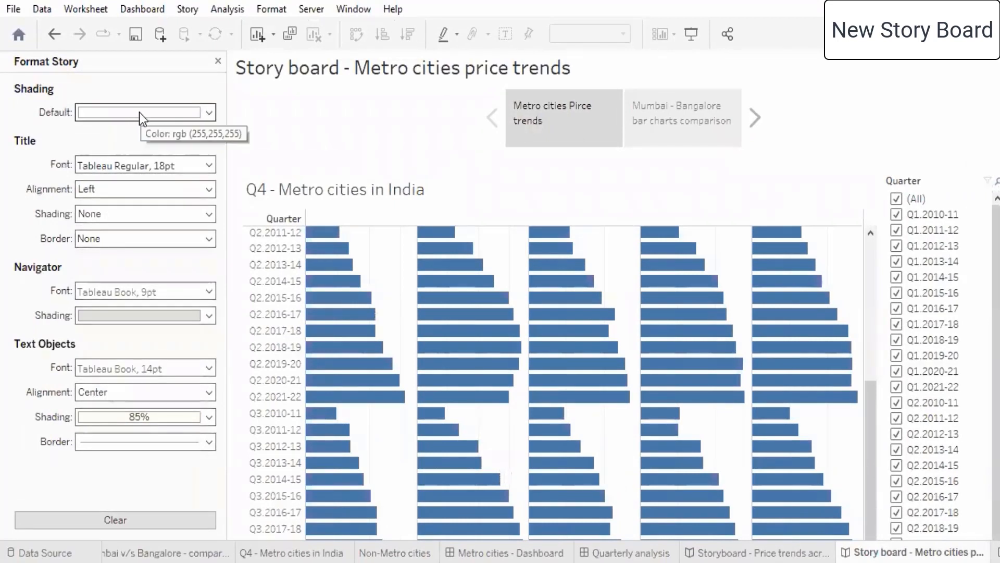
- Set the story's default shading to light orange after trying light pink and light lavender
left_click(139, 111)
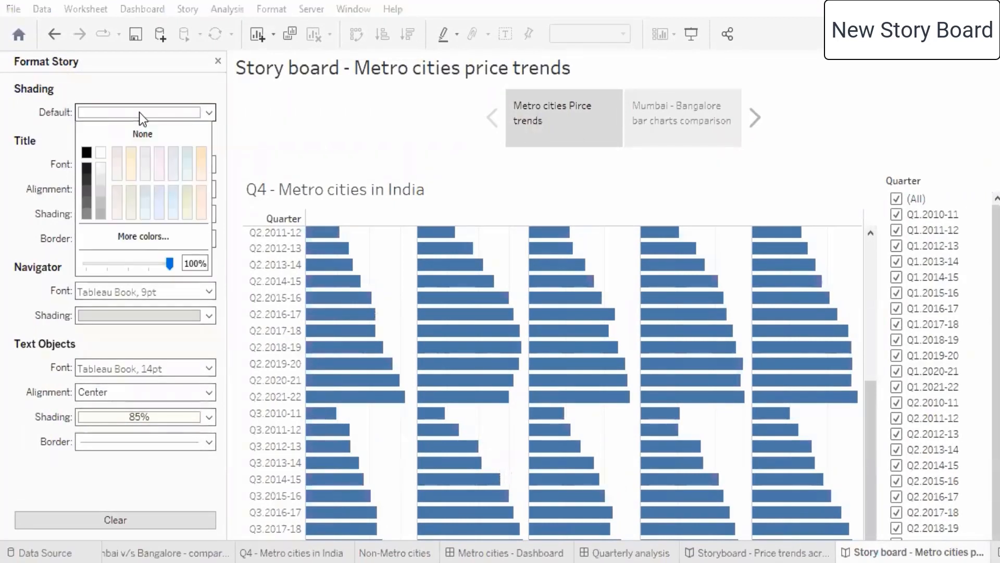
left_click(159, 154)
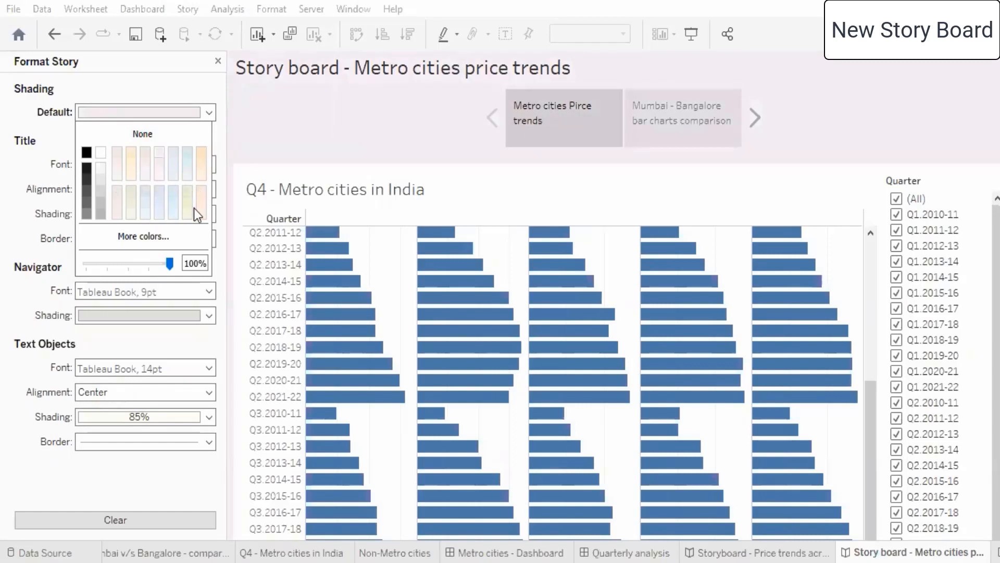
left_click(159, 192)
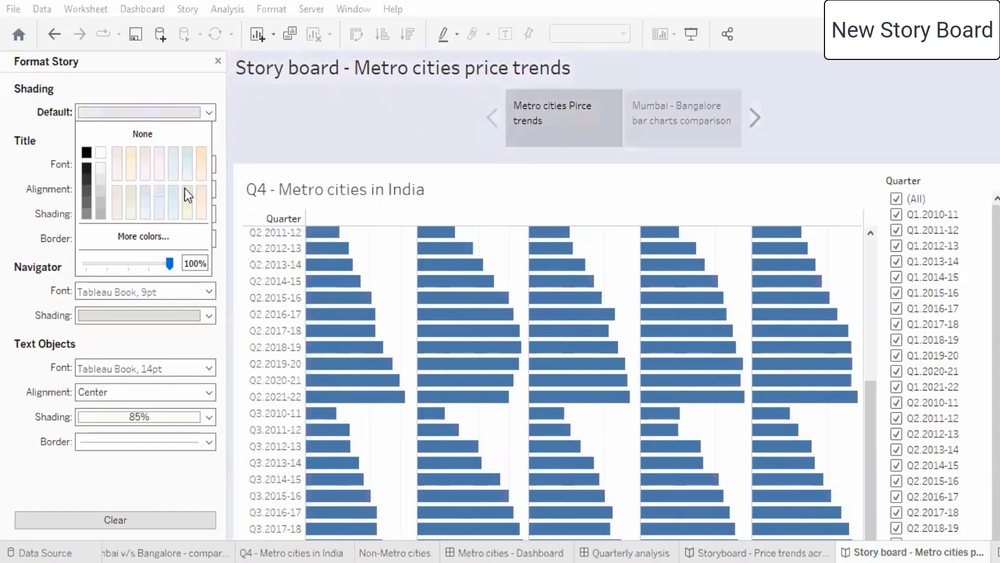
left_click(135, 163)
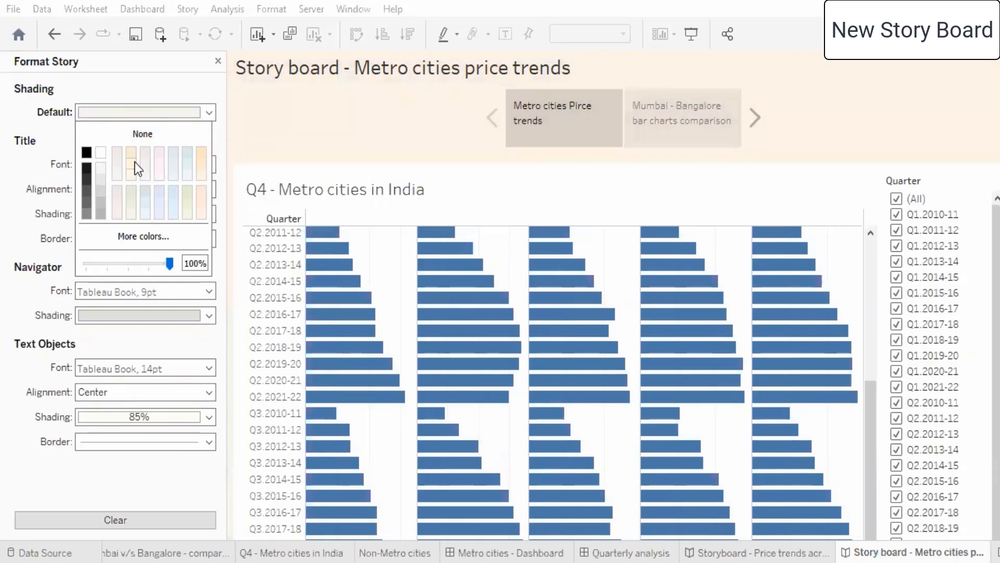
left_click(6, 216)
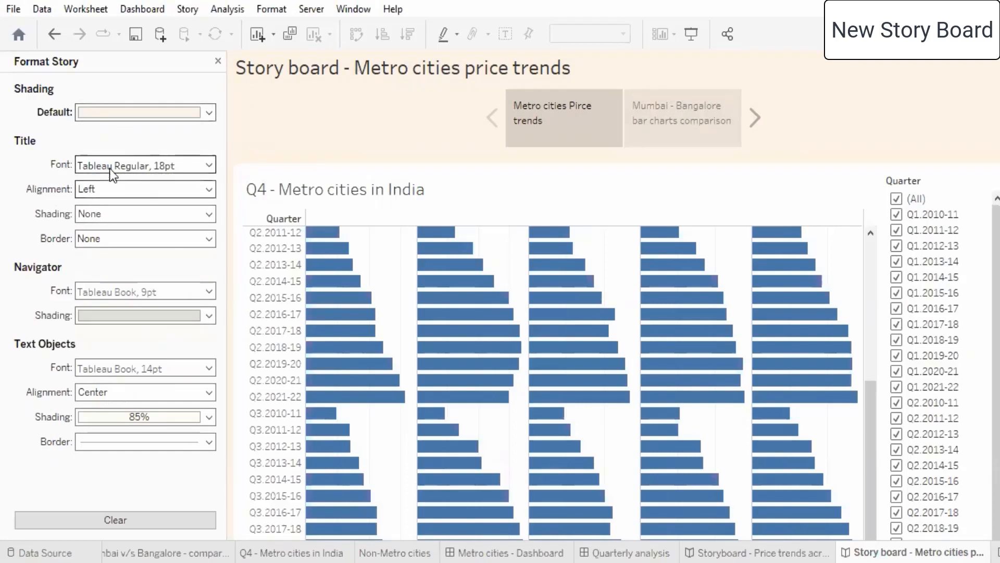
left_click(209, 165)
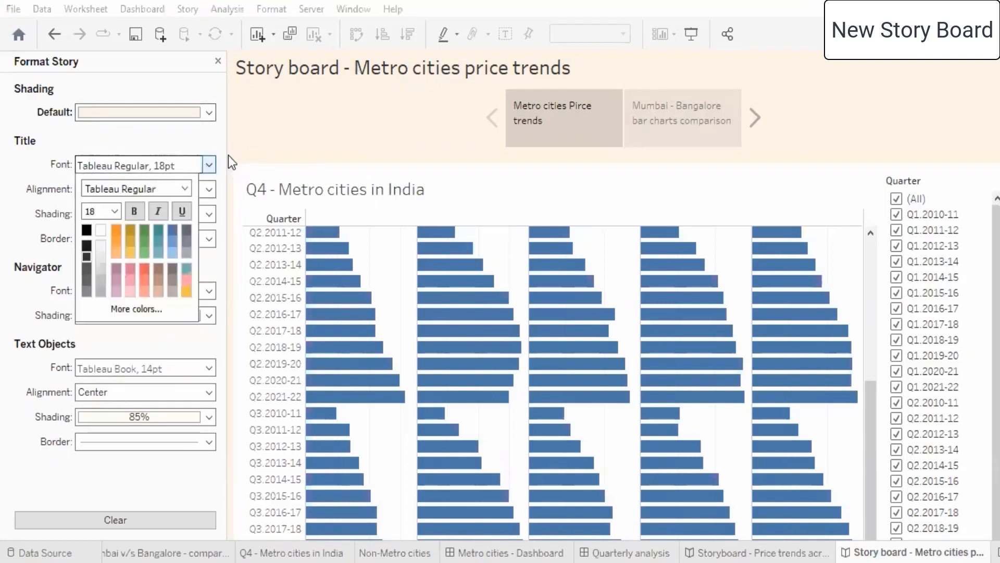
left_click(424, 77)
double_click(425, 77)
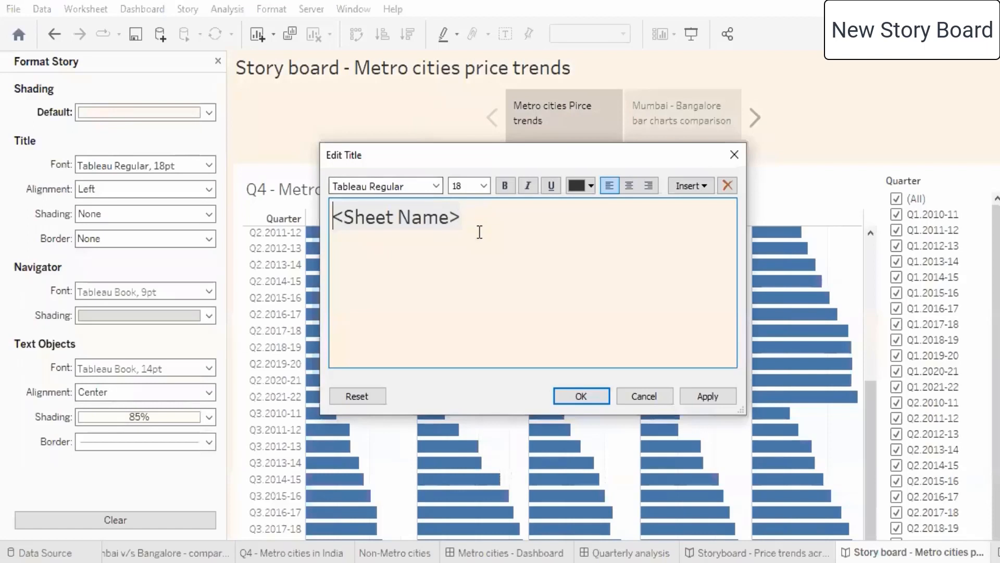
left_click(643, 396)
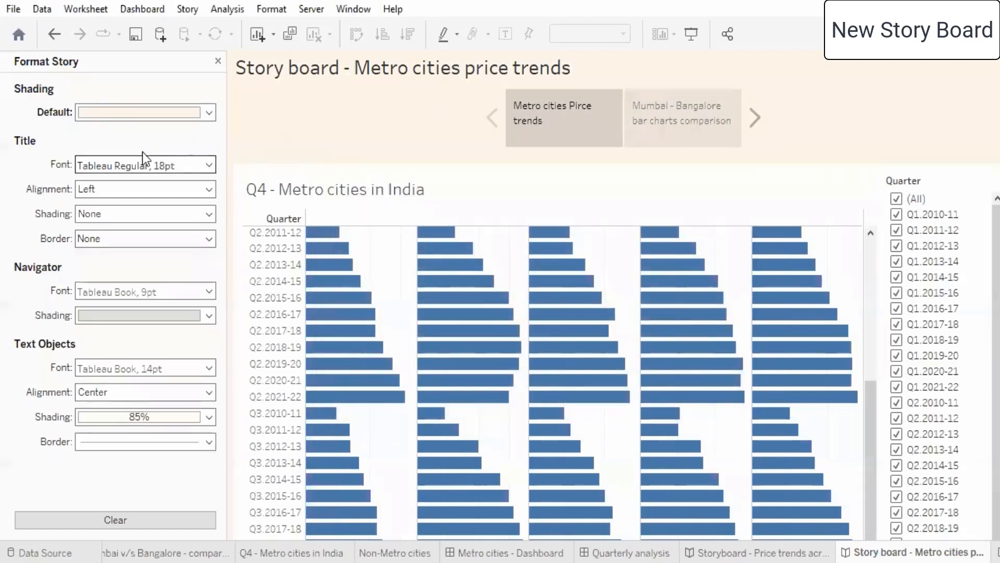
- Set the story title's font to Times New Roman at size 24
left_click(209, 165)
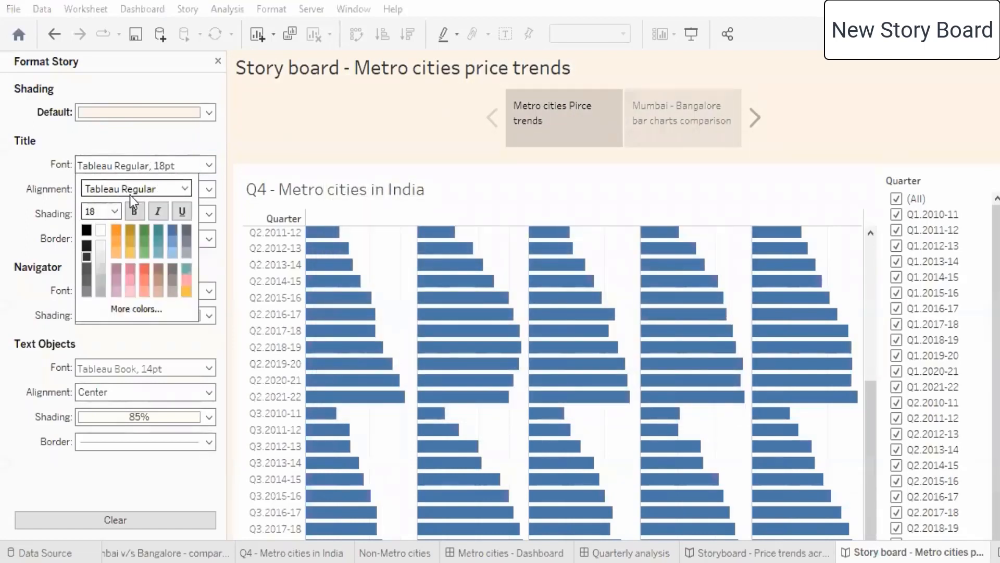
left_click(185, 189)
key("Down")
key("Down")
key("Down")
key("Down")
key("Down")
key("Down")
key("Down")
key("Down")
key("Down")
key("Down")
key("Down")
key("Down")
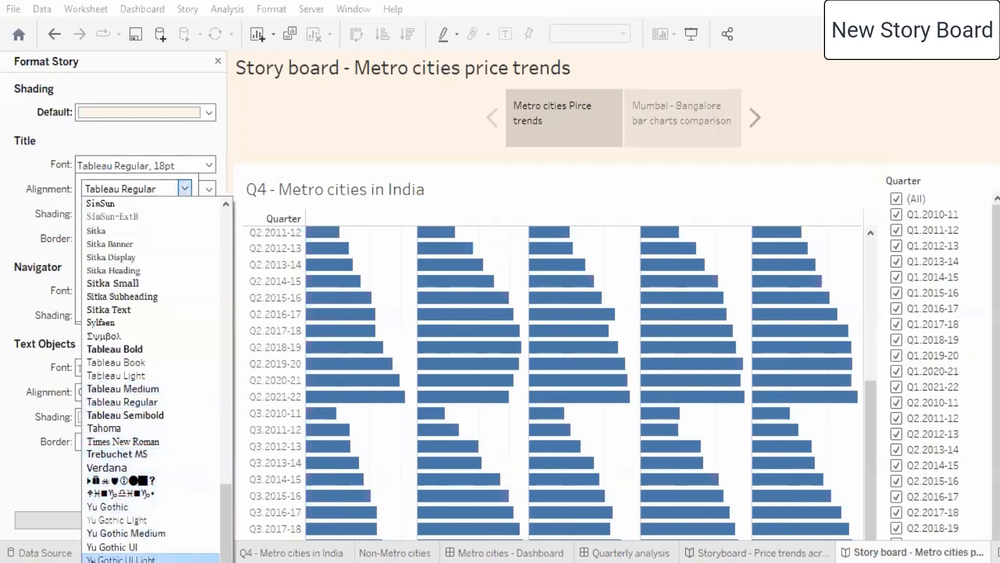
left_click(123, 441)
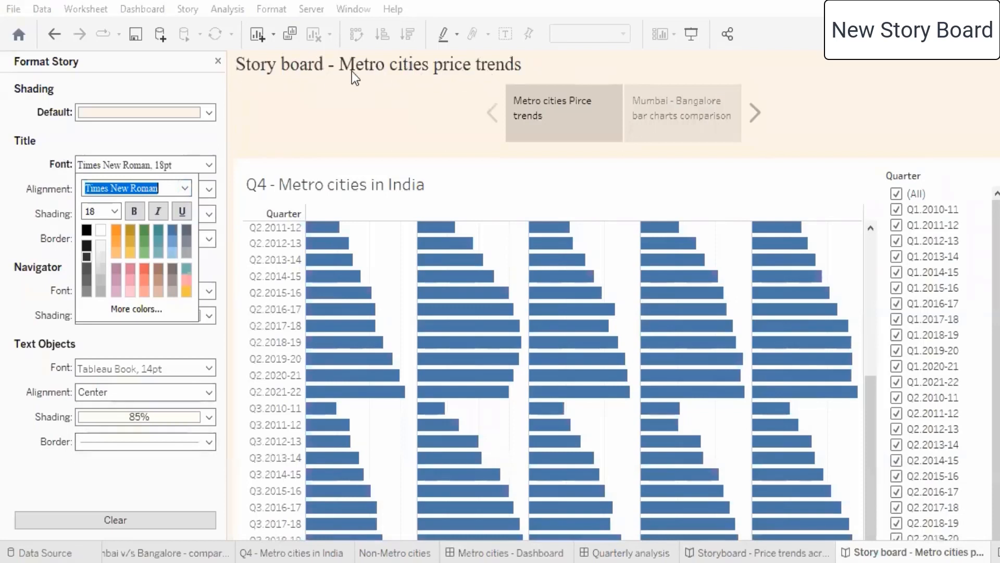
left_click(114, 211)
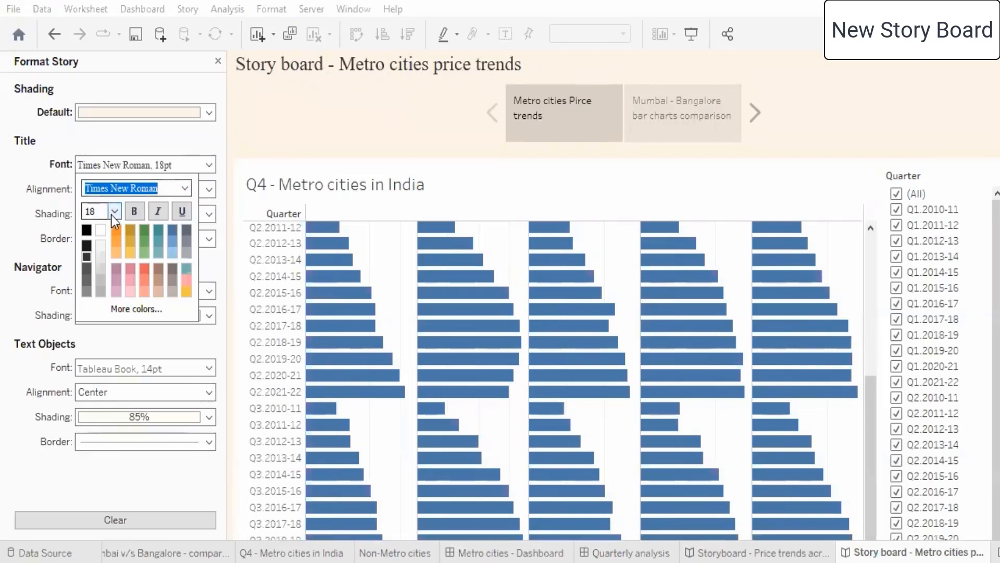
left_click(102, 351)
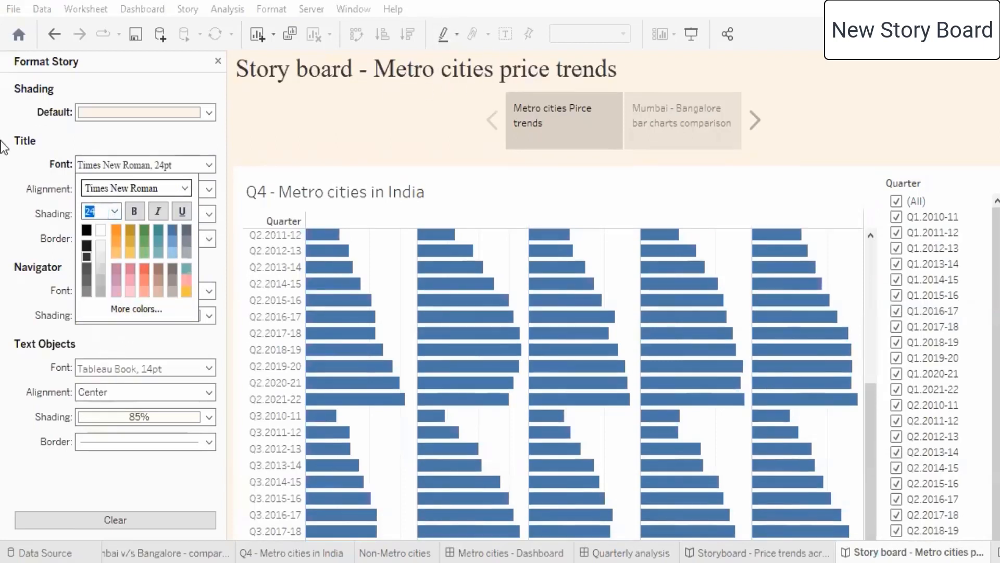
left_click(5, 189)
- Center the story title and give it a solid line border
left_click(153, 196)
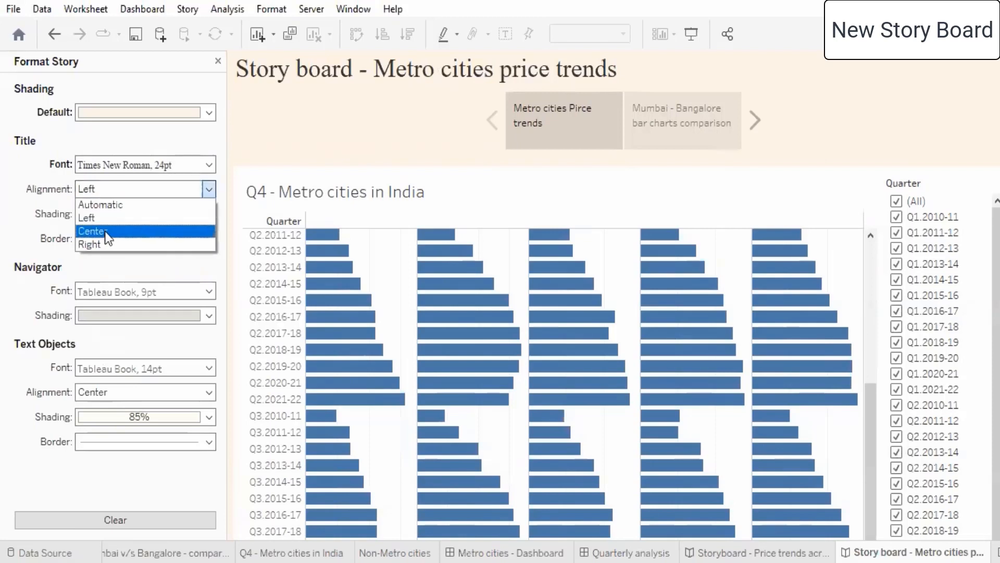
left_click(104, 231)
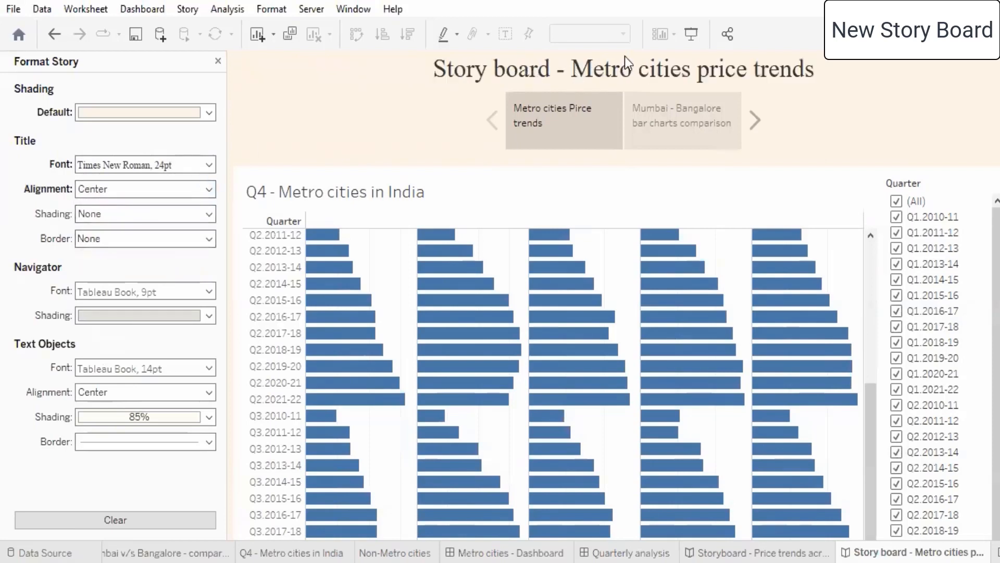
left_click(130, 234)
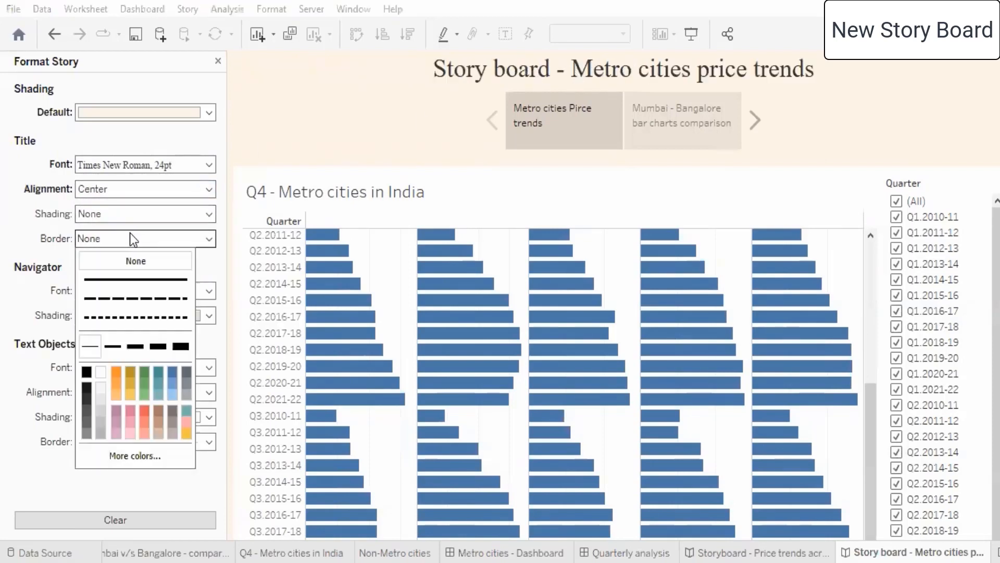
left_click(144, 276)
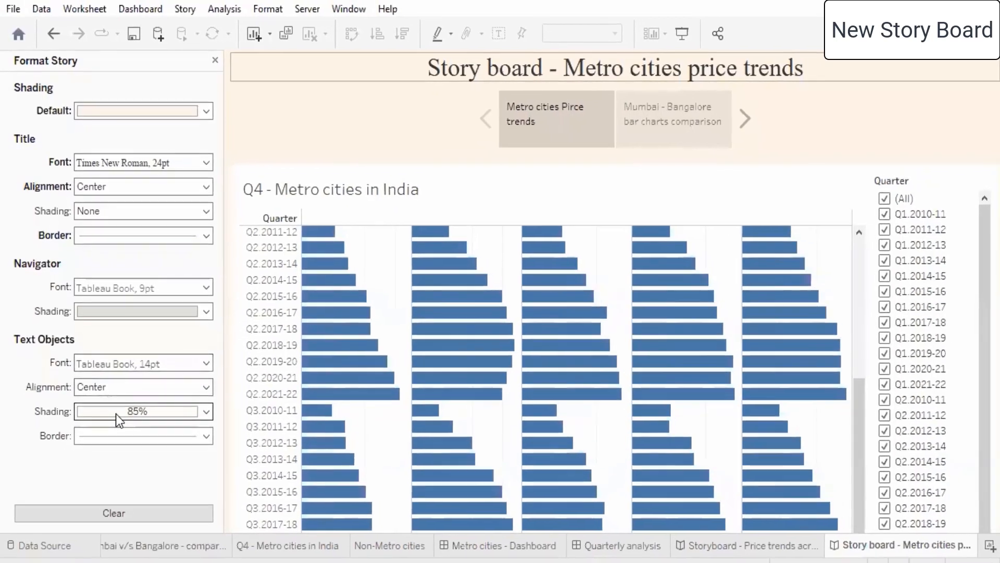
- Set the text objects' shading to 100% opacity and close the story formatting
left_click(116, 416)
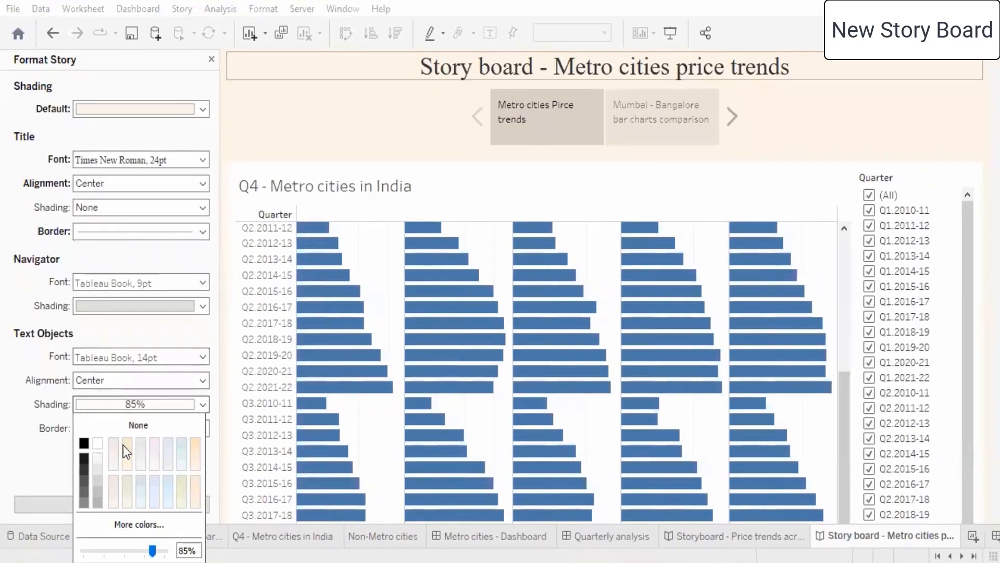
left_click_drag(152, 551, 164, 551)
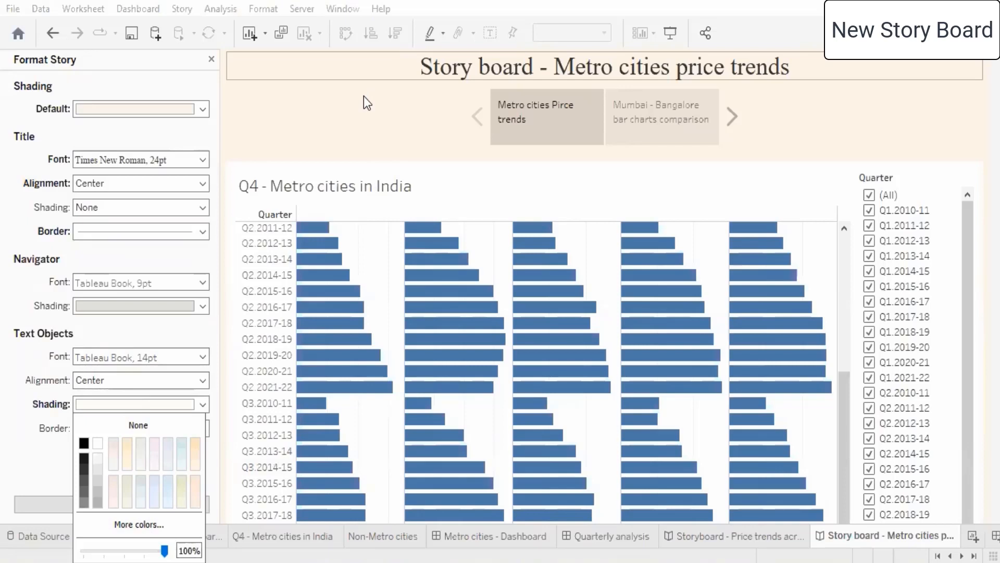
left_click(8, 414)
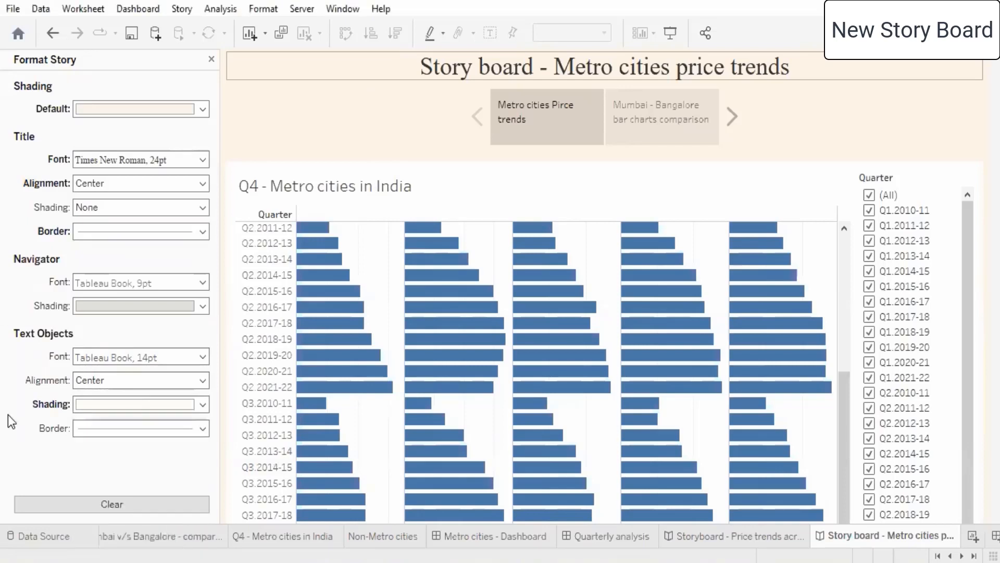
left_click(211, 60)
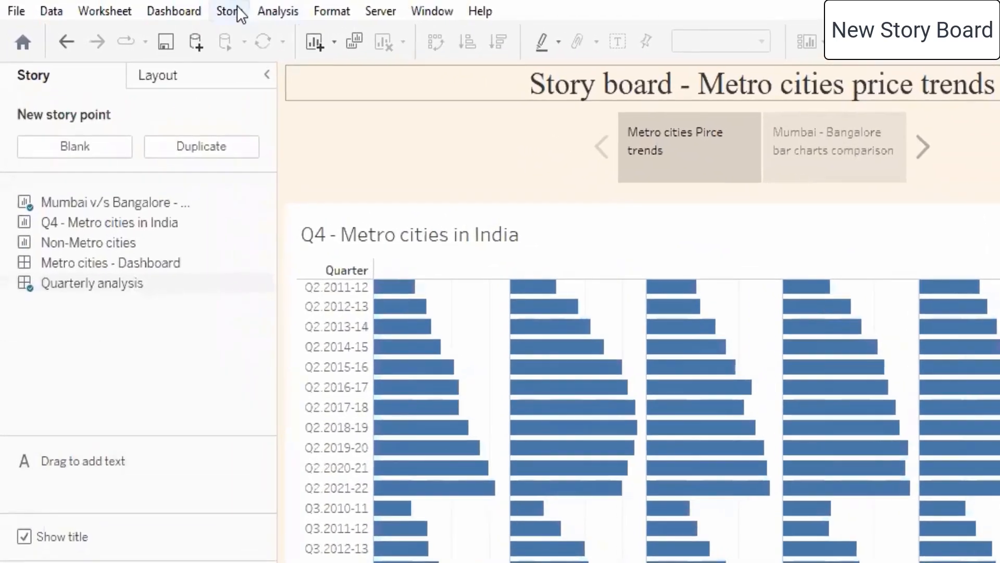
- Export the metro cities story point as a PNG image named Story board - Metro cities price trends in the Day 2 folder
left_click(238, 8)
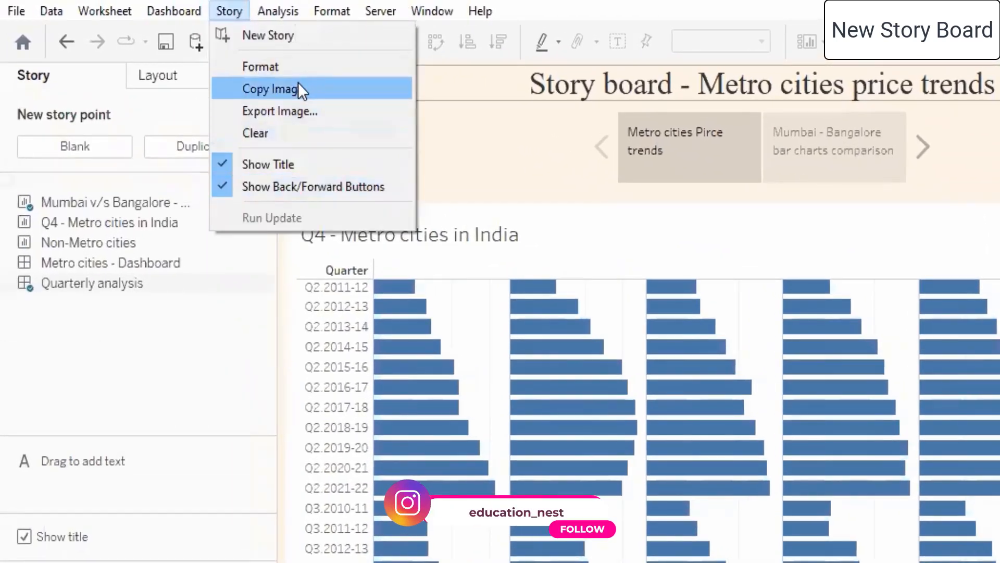
left_click(306, 110)
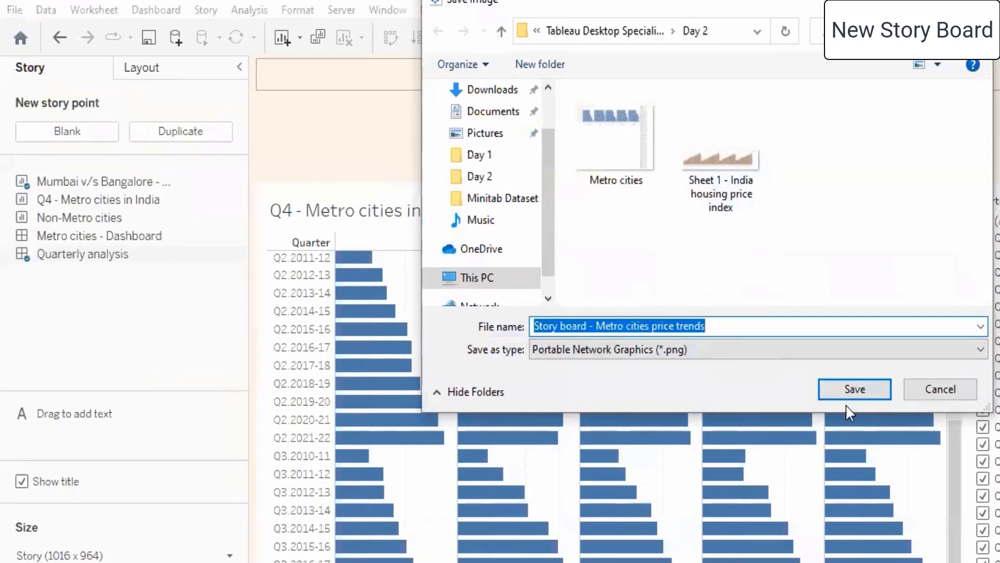
left_click(847, 388)
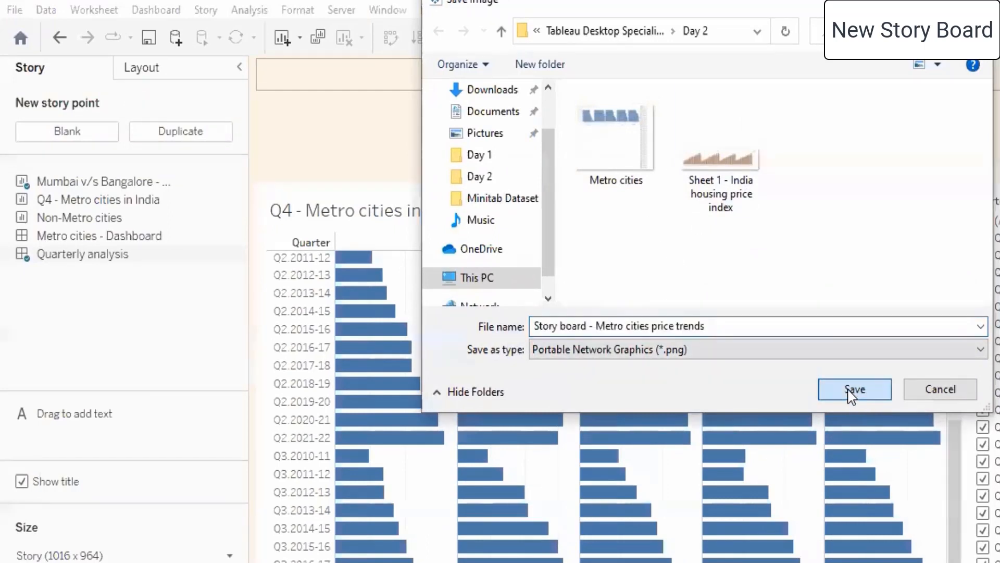
- Examine the exported story image in the Day 2 folder alongside the earlier worksheet and dashboard images
left_click(479, 541)
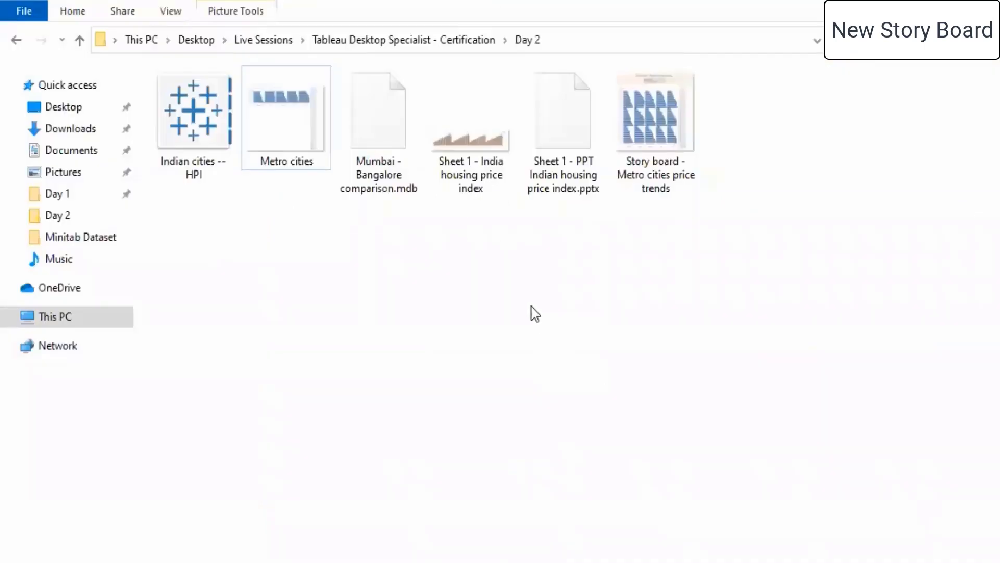
right_click(535, 314)
left_click(589, 381)
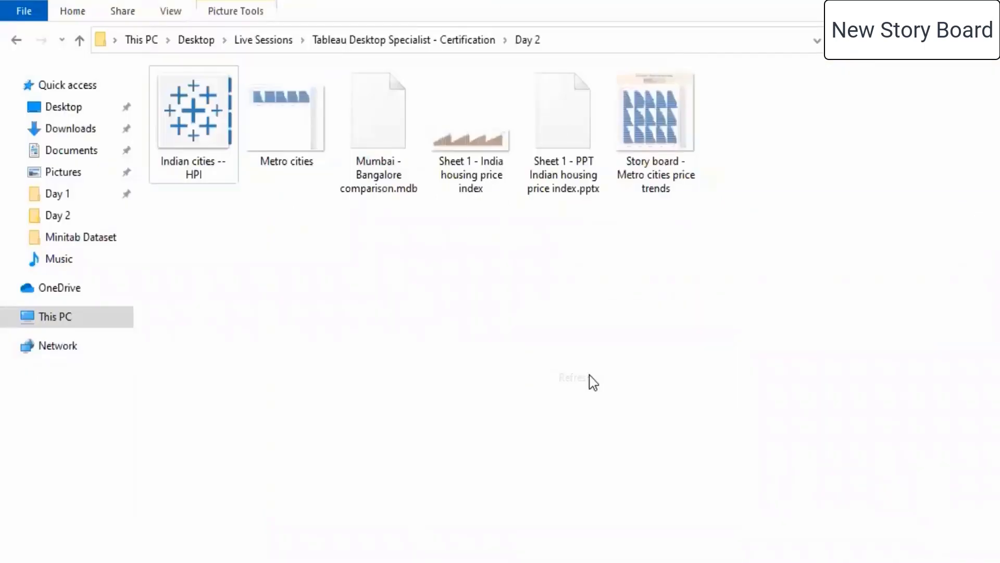
double_click(673, 125)
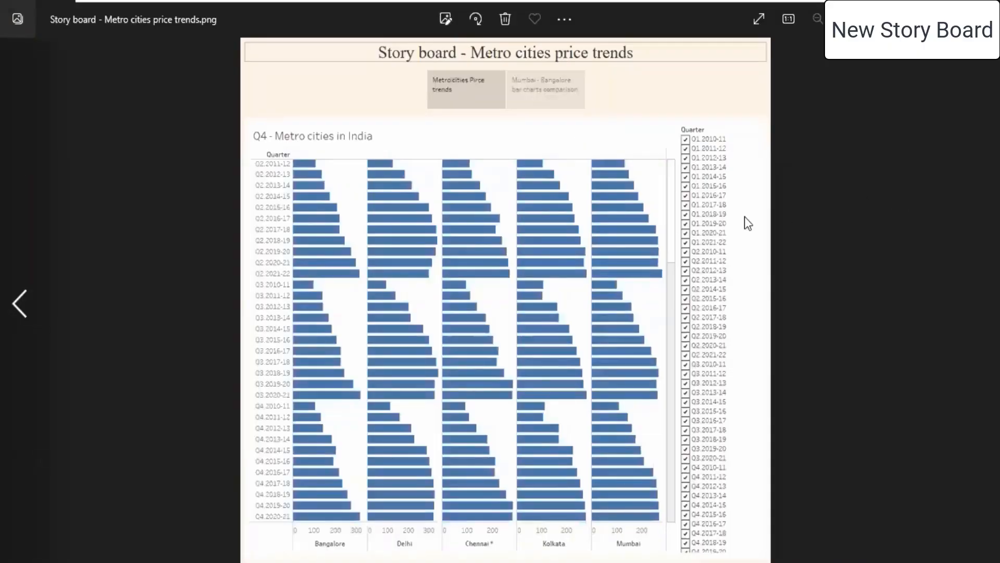
left_click(19, 305)
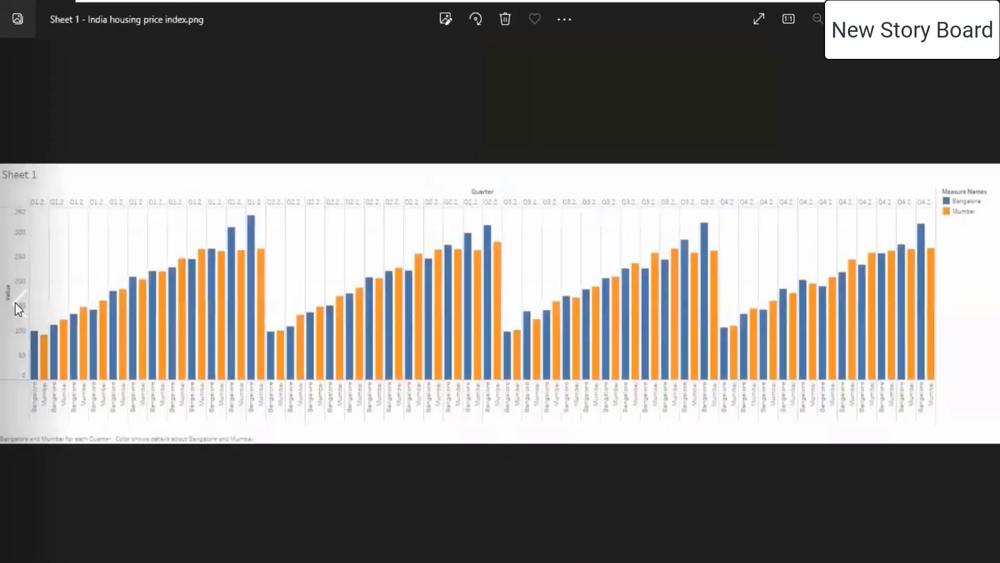
left_click(16, 307)
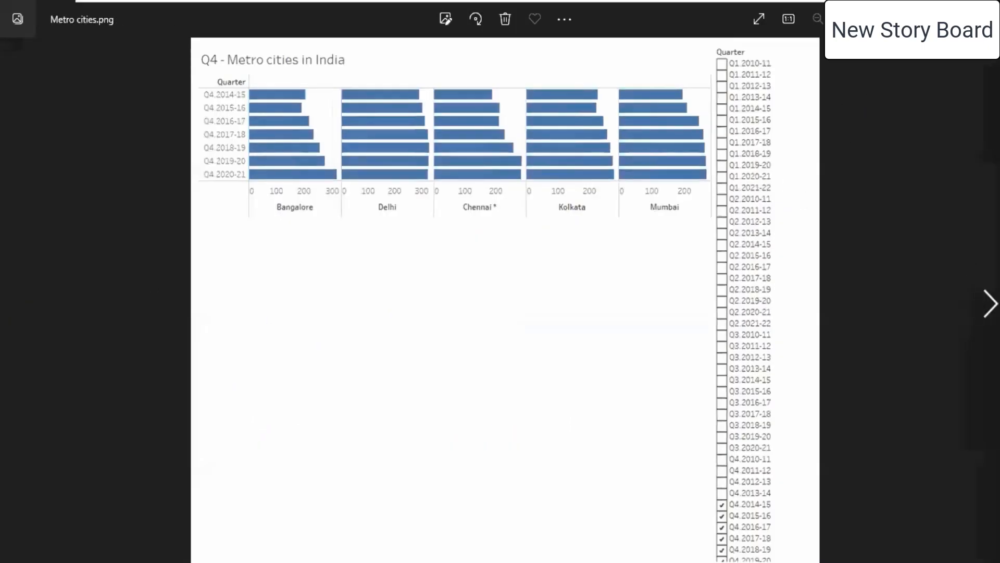
left_click(986, 305)
left_click(989, 305)
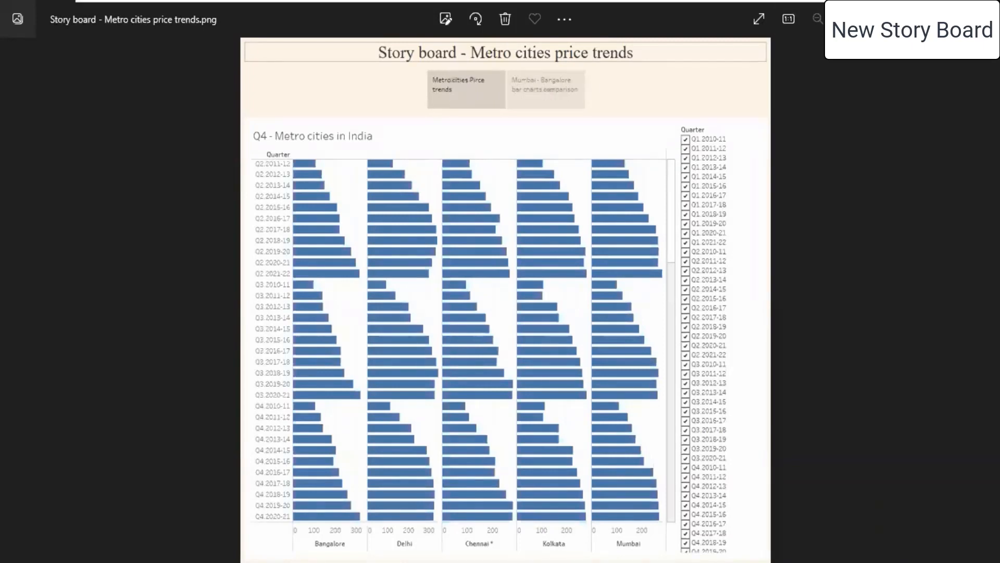
key("alt+F4")
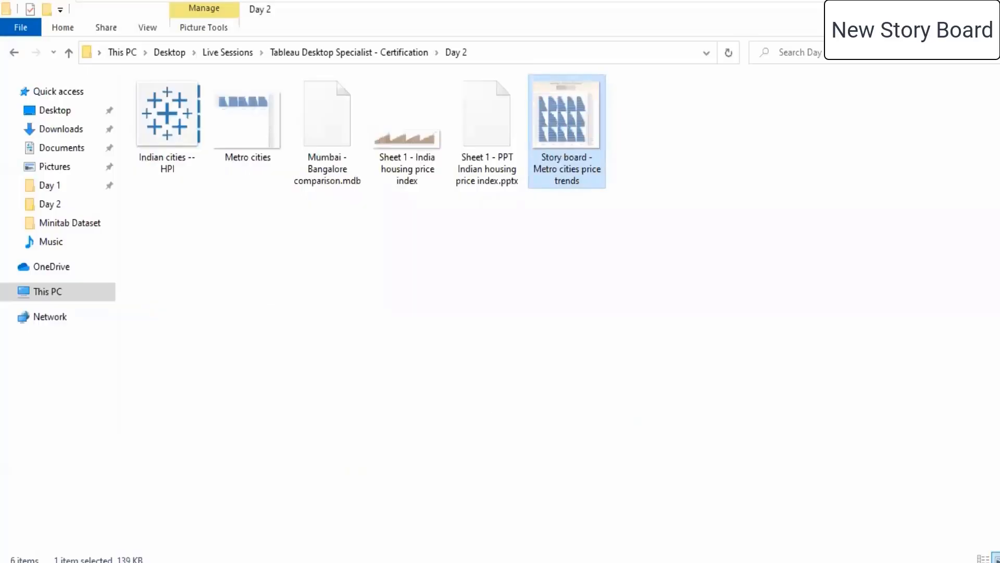
- Back in Tableau, export the Mumbai - Bangalore story point as PNG image Story board - Metro cities price trends caption 2
key("alt+Tab")
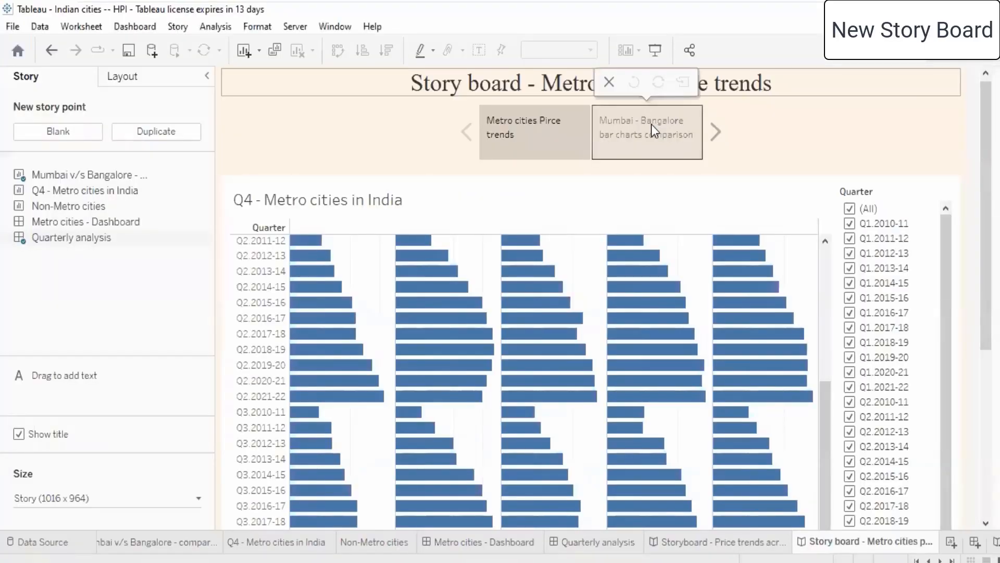
left_click(651, 124)
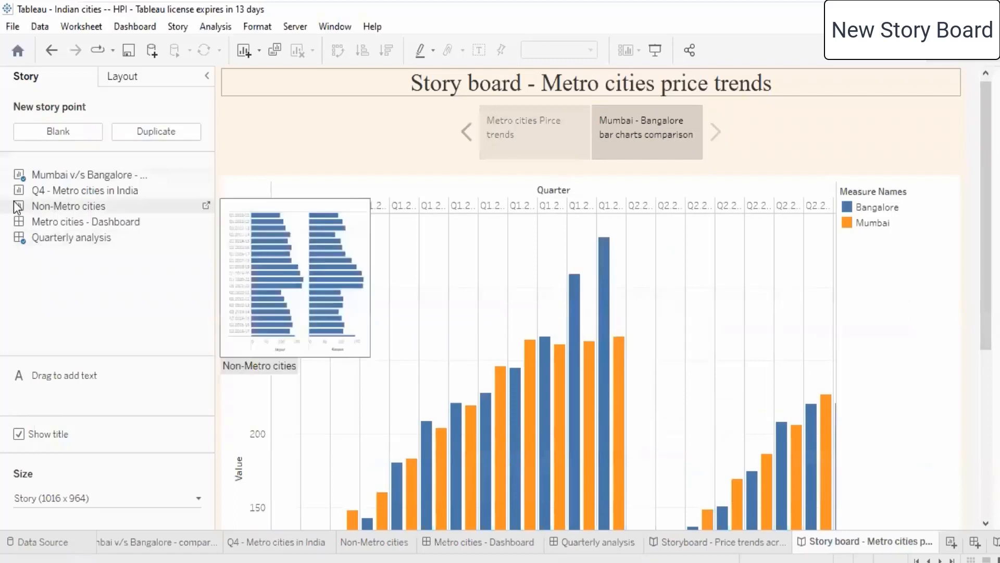
left_click(188, 29)
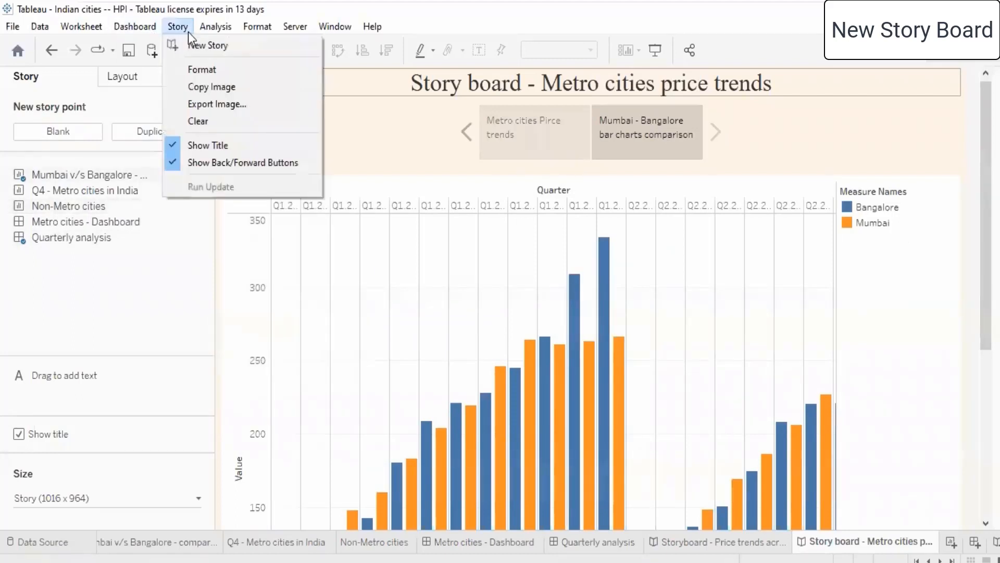
left_click(262, 105)
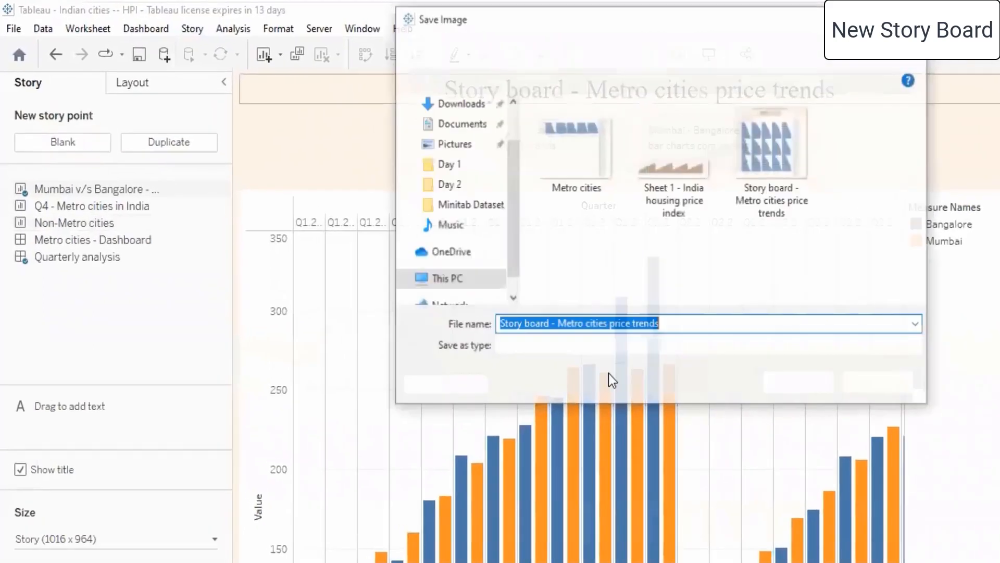
left_click(729, 348)
type("caption 2")
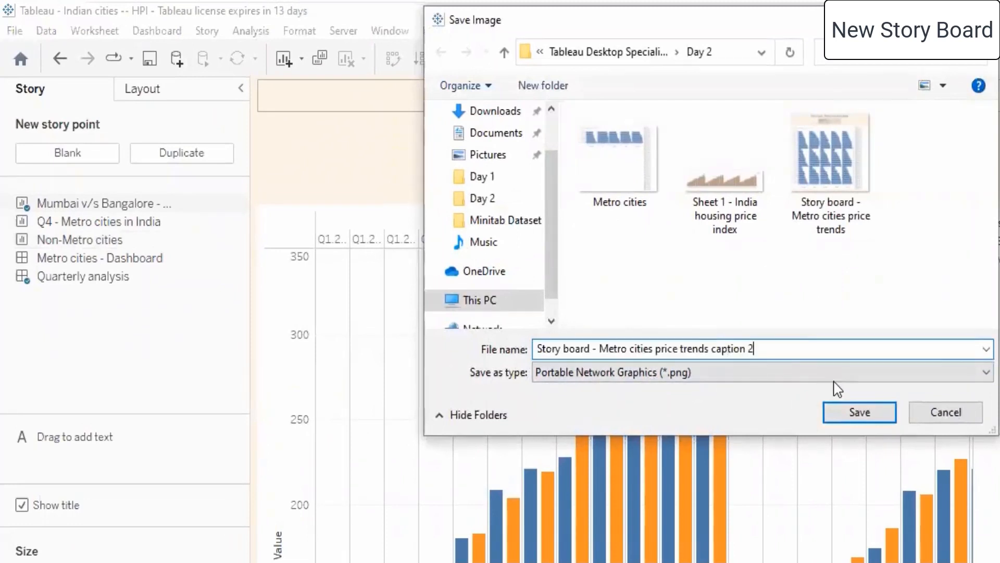
left_click(837, 411)
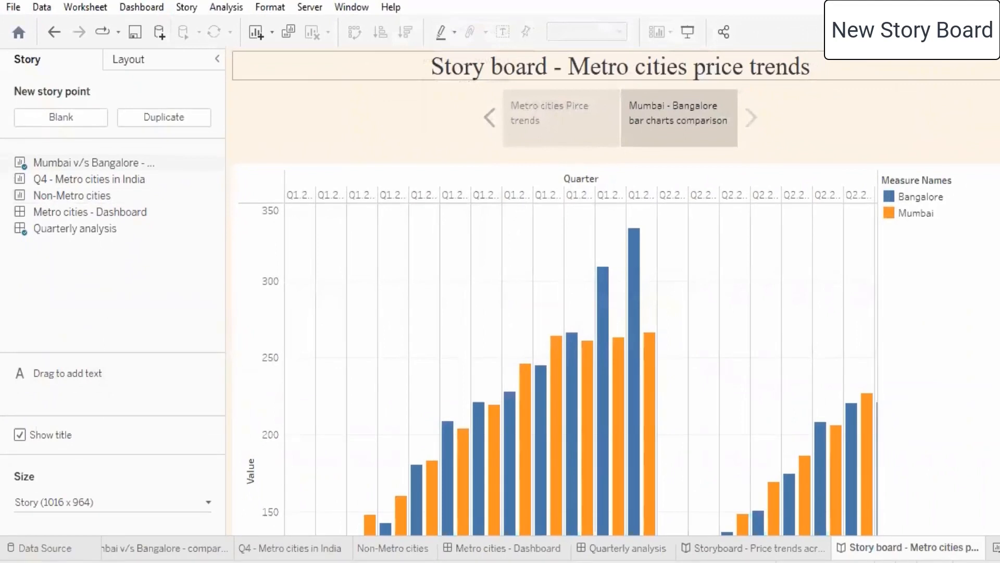
- In File Explorer's Day 2 folder, rename the first exported story image as Story board - Metro cities price trends caption 1
key("alt+Tab")
left_click(432, 271)
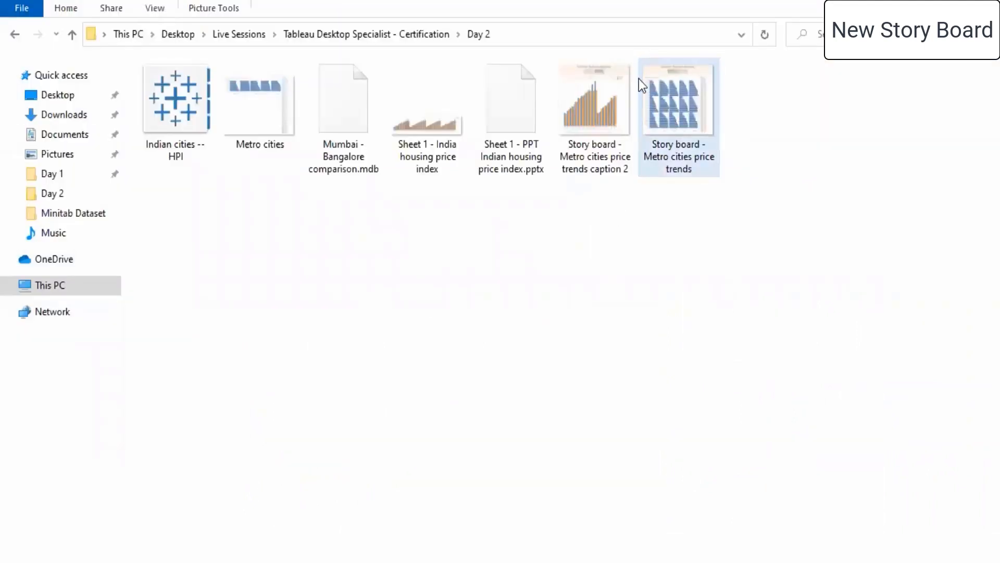
left_click(686, 96)
right_click(686, 96)
left_click(785, 522)
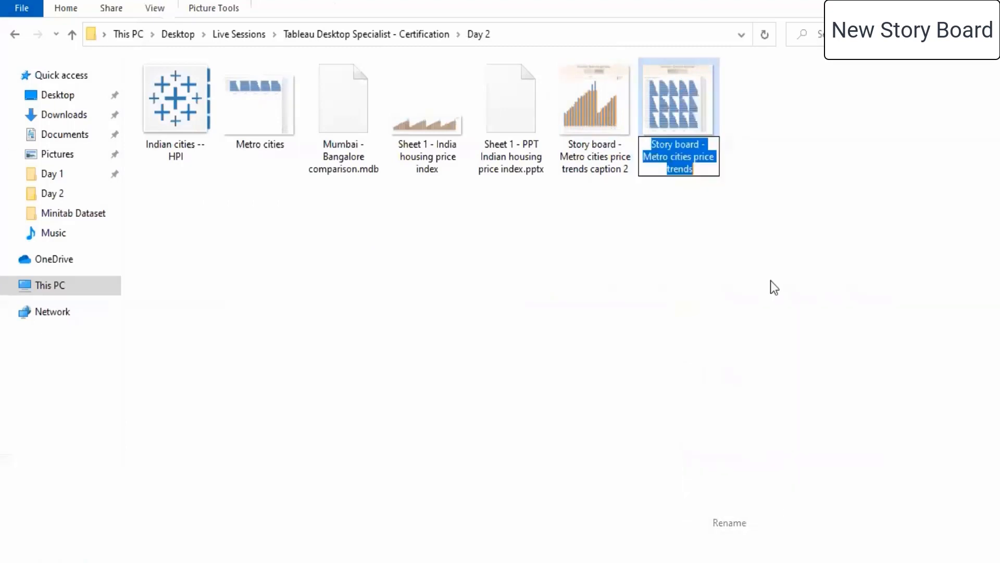
key("End")
type("ca")
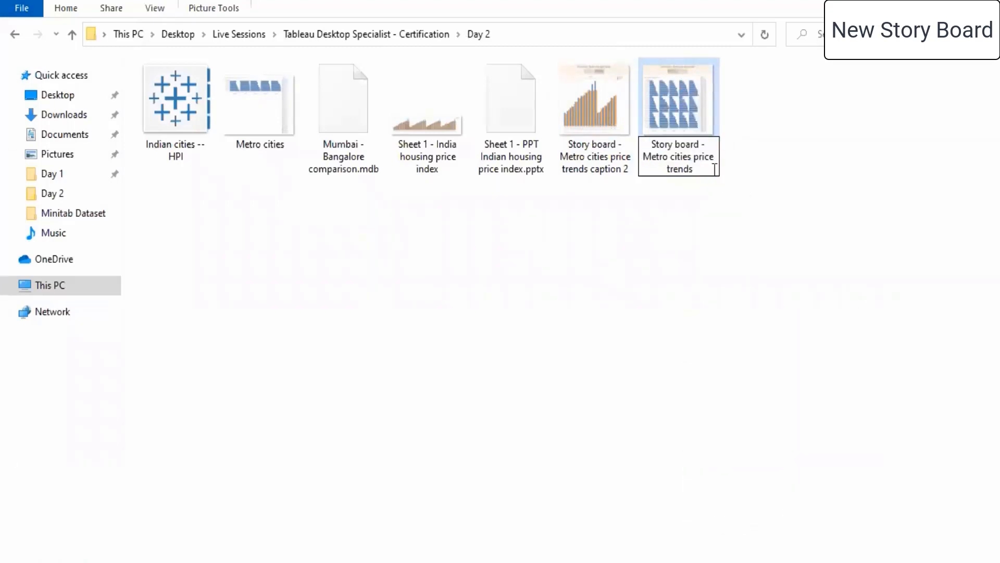
type("ption 1")
left_click(495, 306)
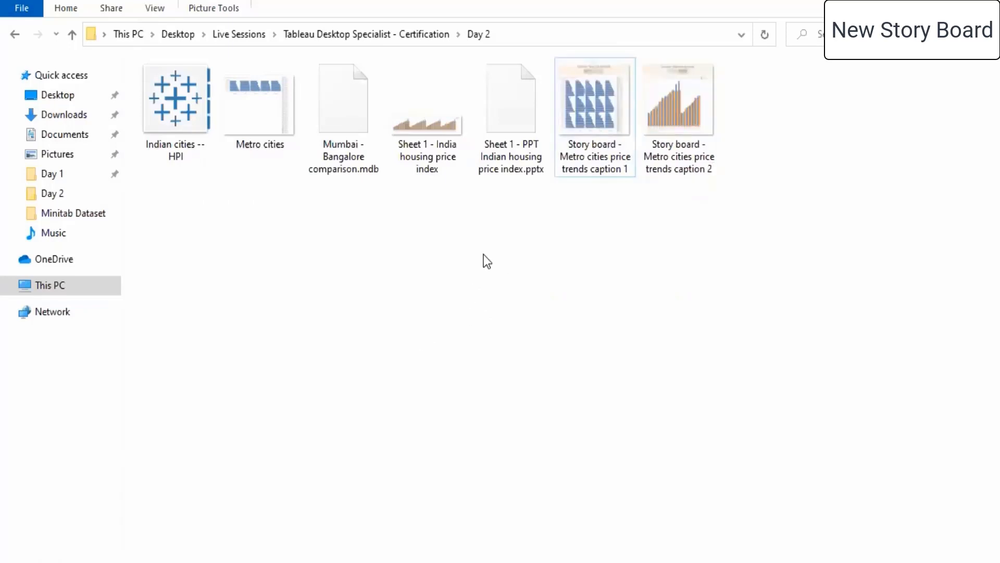
- Refresh the Day 2 folder listing and return to the Tableau story
right_click(484, 254)
left_click(501, 320)
right_click(438, 248)
left_click(477, 315)
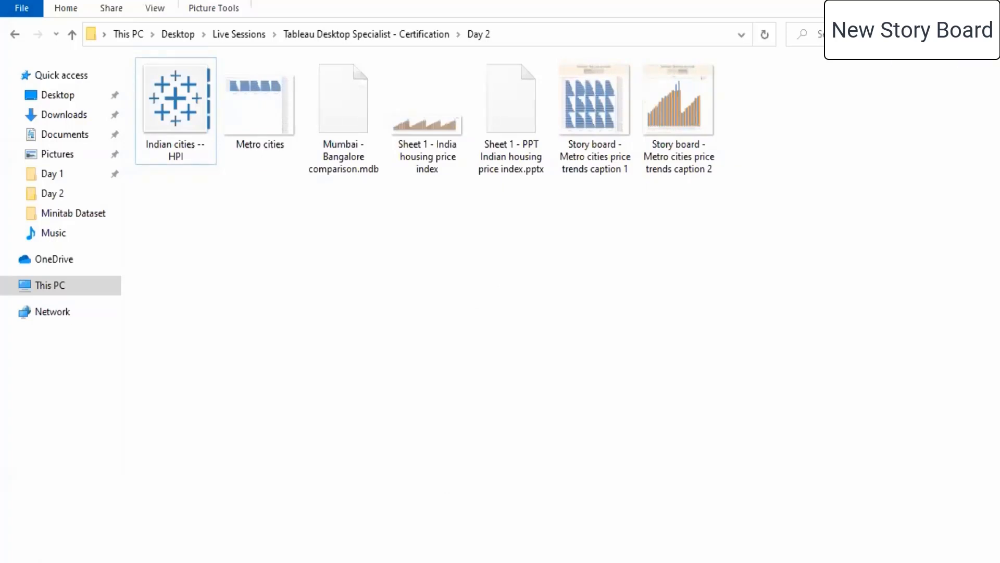
left_click(912, 1)
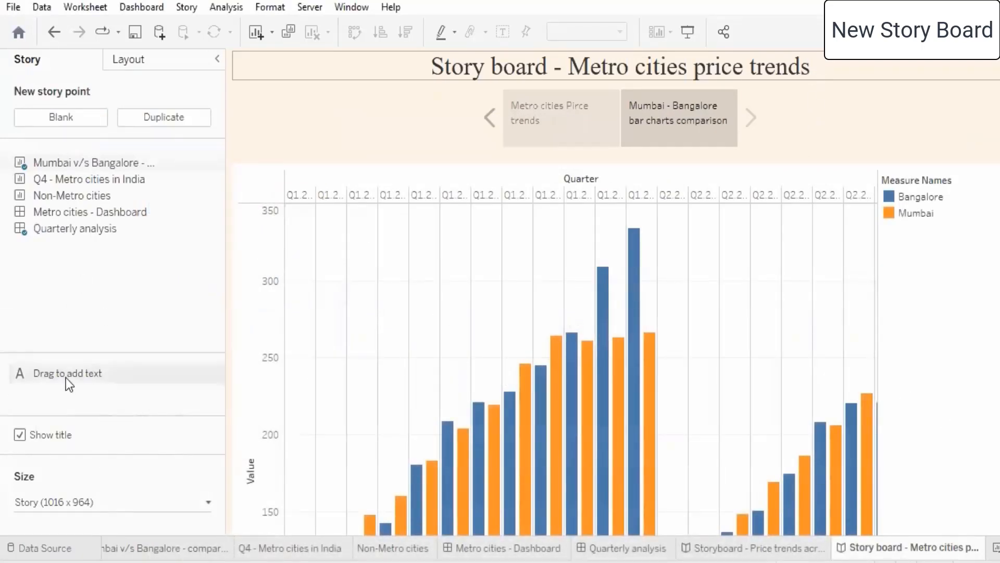
- Clear the metro cities story's contents and undo the clearing
left_click(186, 7)
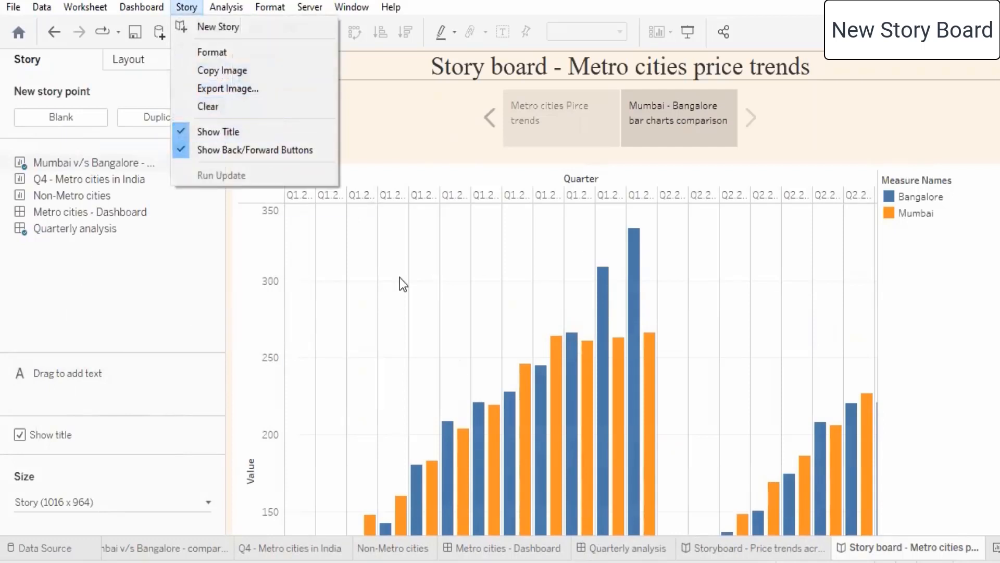
left_click(230, 107)
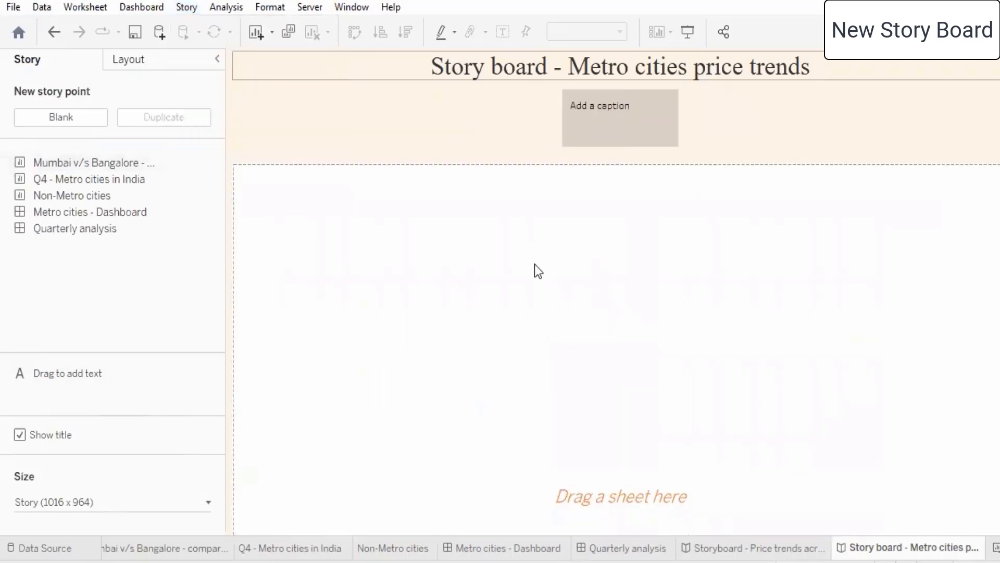
key("ctrl+z")
key("ctrl+z")
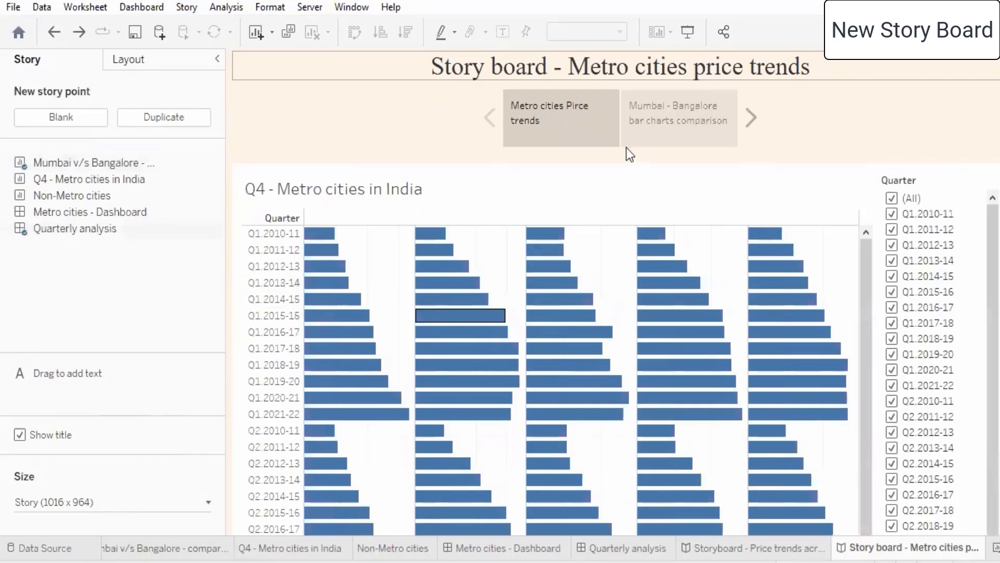
- Check both restored story points, ending on the Mumbai - Bangalore comparison, and save the workbook
left_click(648, 118)
left_click(542, 107)
left_click(667, 121)
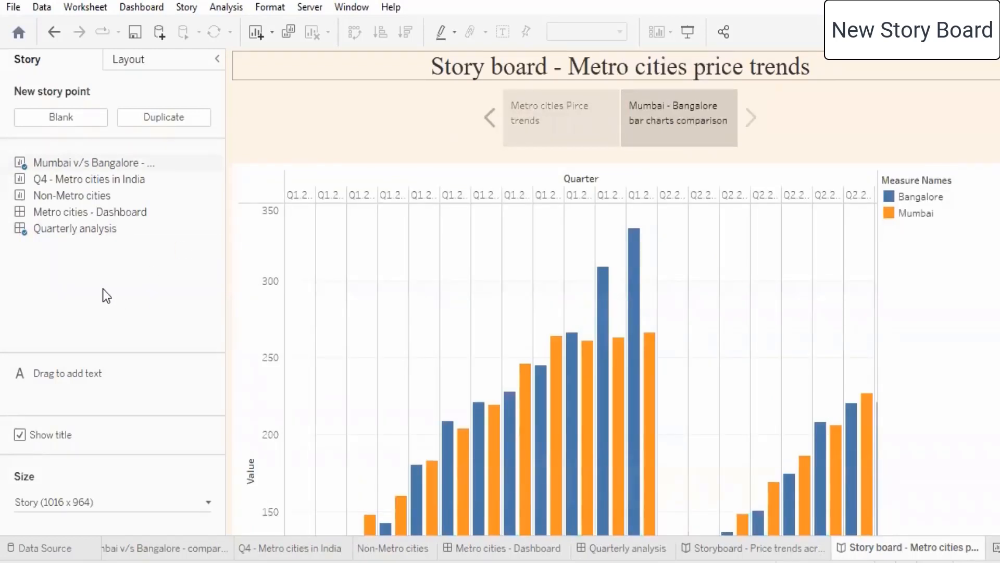
left_click(9, 7)
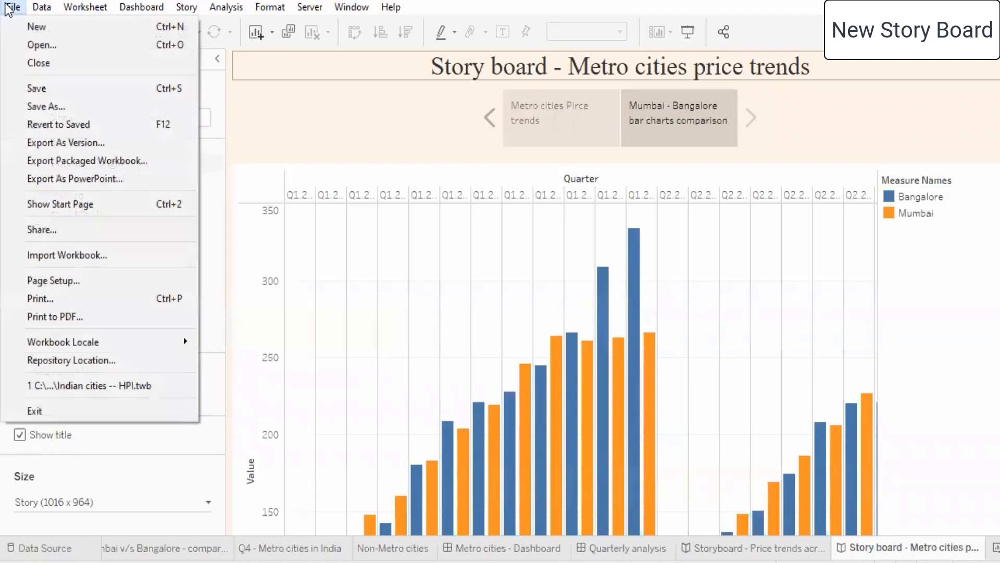
left_click(68, 89)
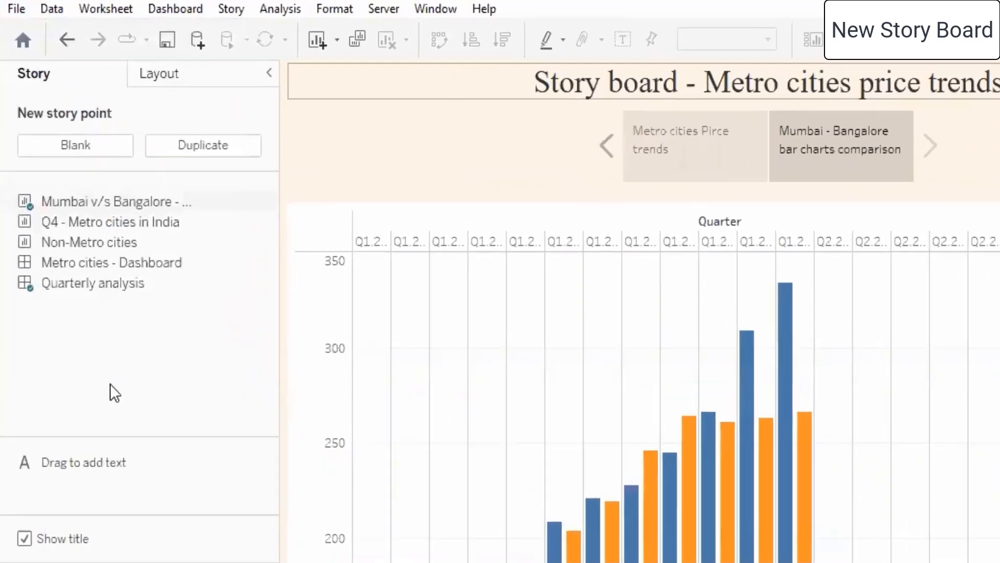
- Look over the available dashboard and story commands, and go back to the metro cities story point
left_click(180, 3)
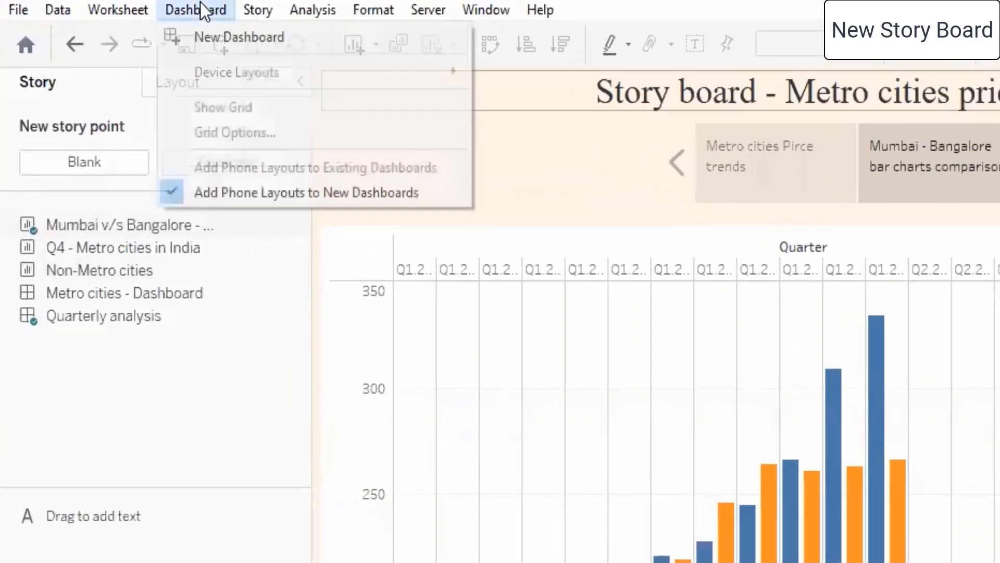
mouse_move(255, 9)
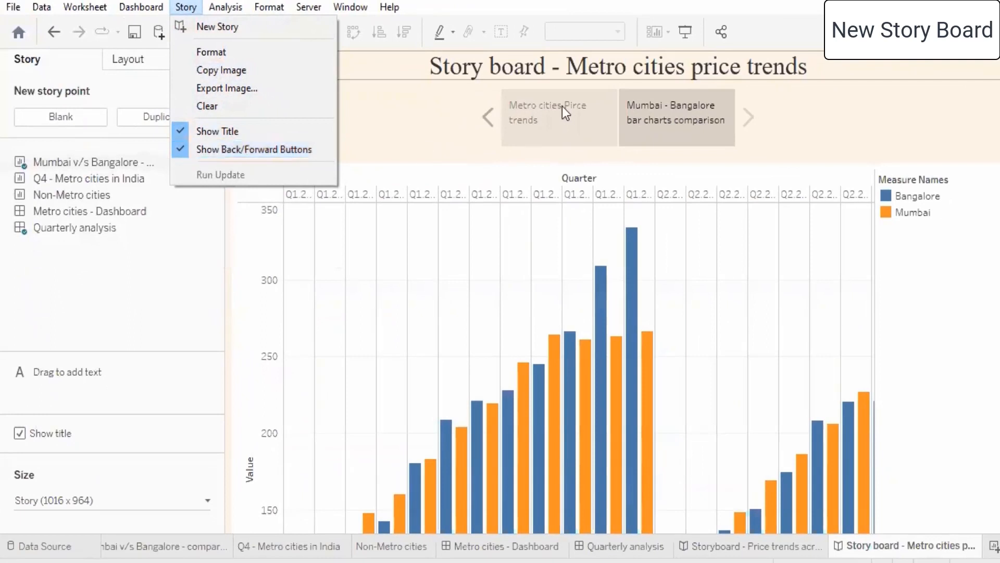
left_click(423, 140)
left_click(487, 117)
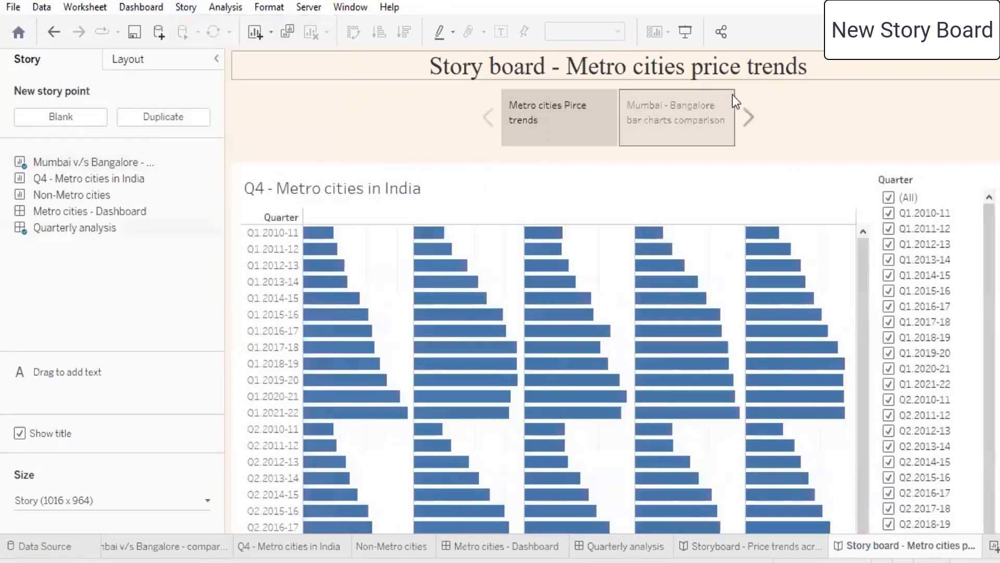
- Page forward and back through the story points, and try the Numbers navigator style by going to the second point
left_click(750, 117)
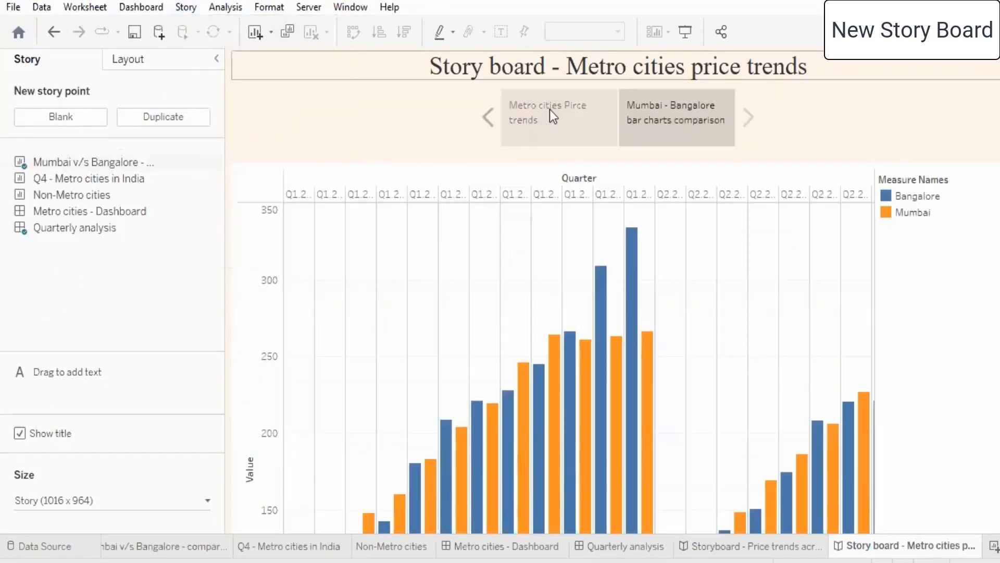
left_click(479, 121)
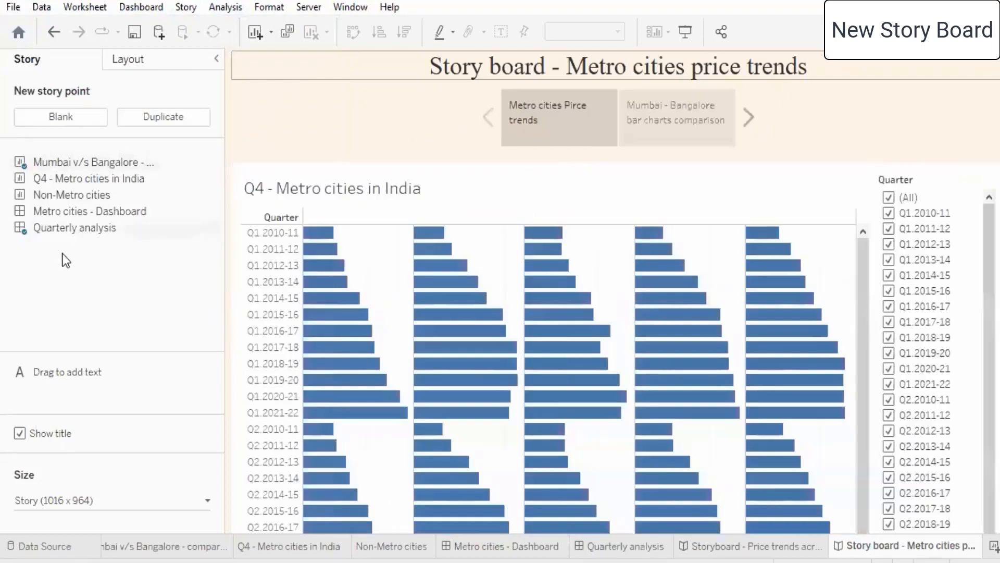
left_click(140, 60)
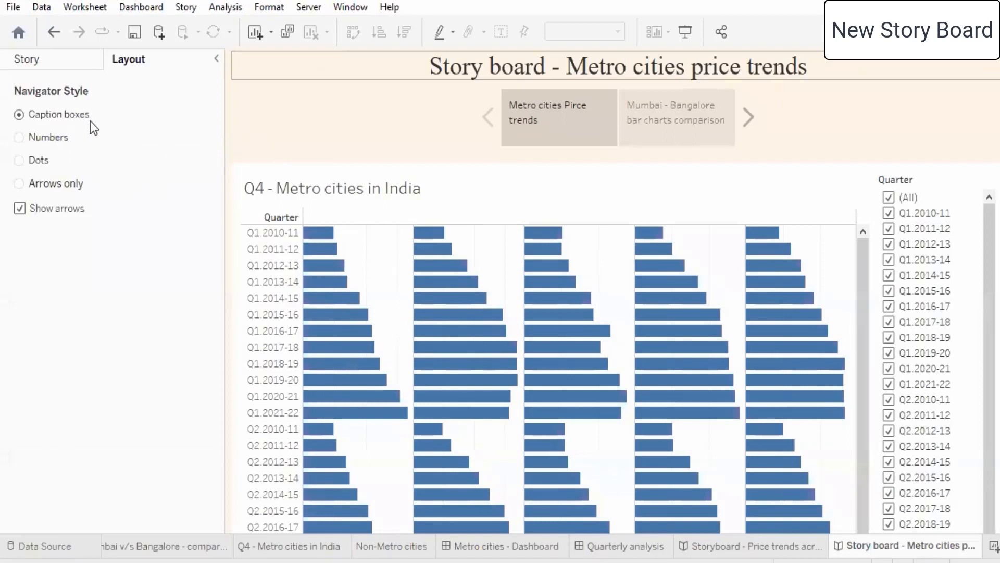
left_click(37, 137)
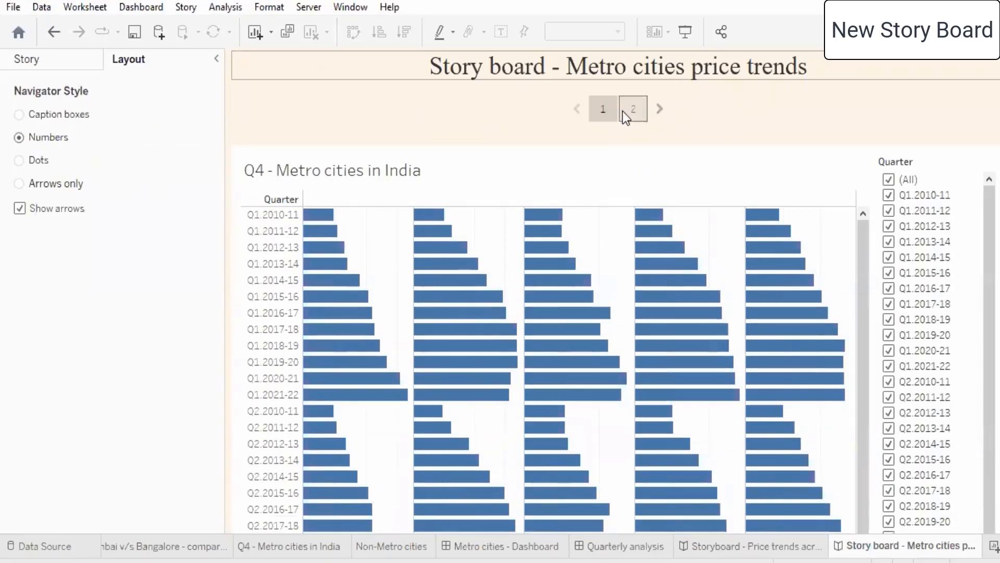
mouse_move(610, 111)
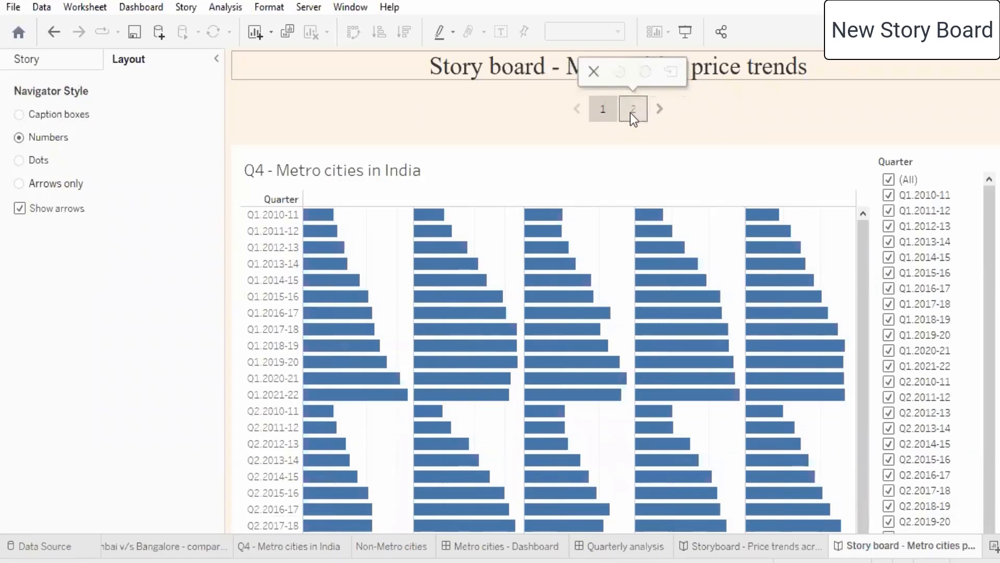
left_click(632, 110)
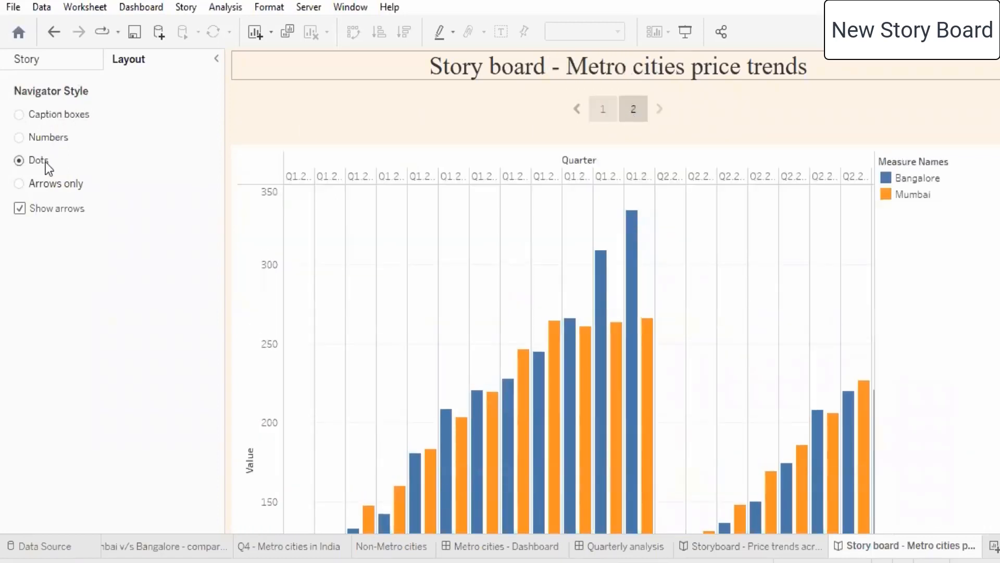
- Try the Dots and Arrows only navigator styles on the story points, and set the style back to Caption boxes
left_click(45, 162)
left_click(611, 101)
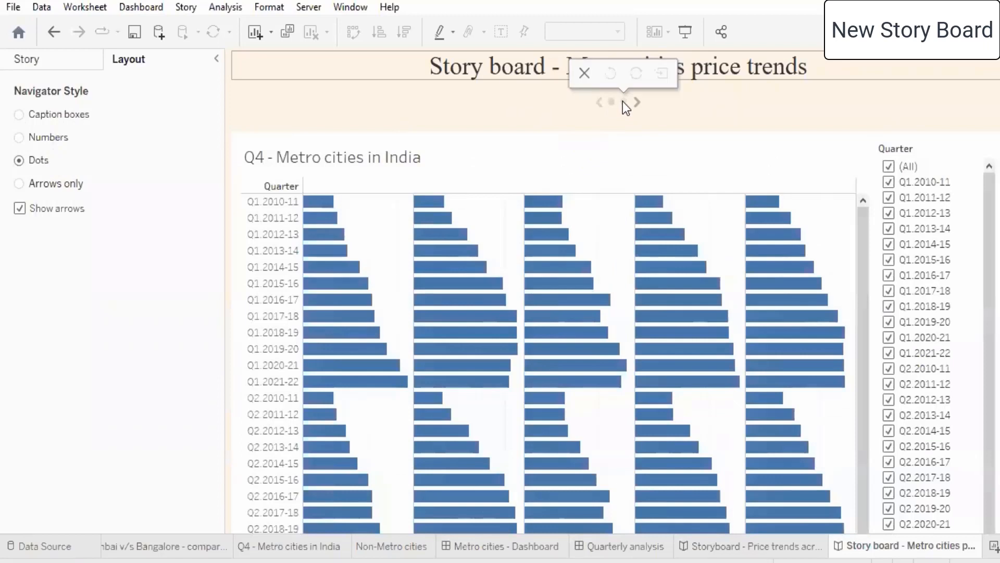
left_click(20, 183)
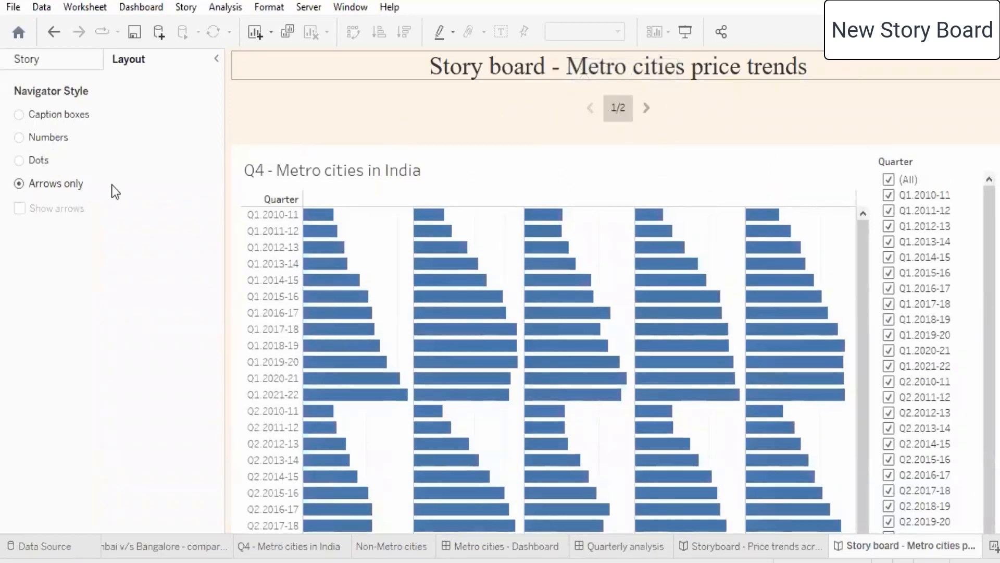
left_click(19, 115)
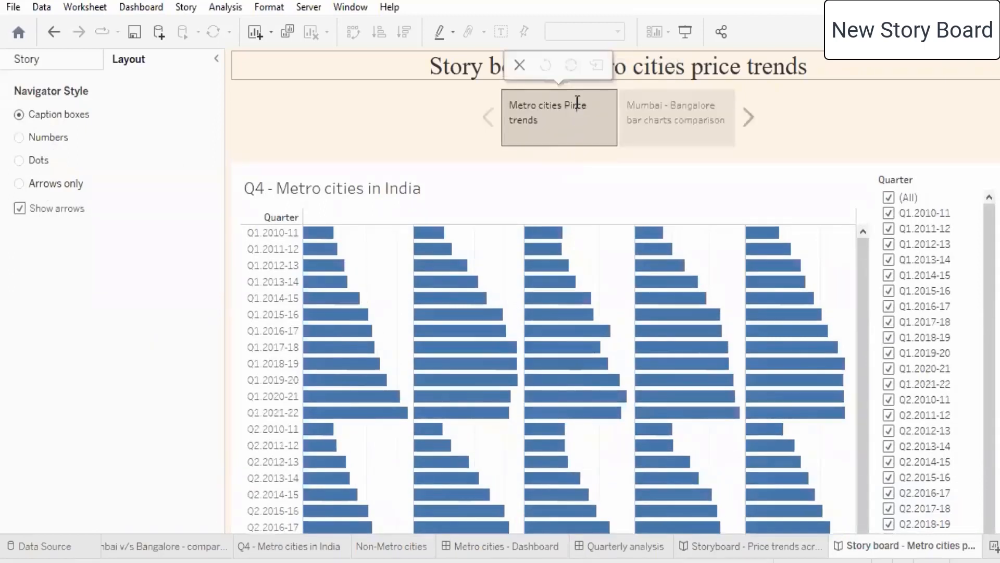
- Correct the spelling in the first story point's caption so it reads "Metro cities Price trends"
key("BackSpace")
key("BackSpace")
type("ri")
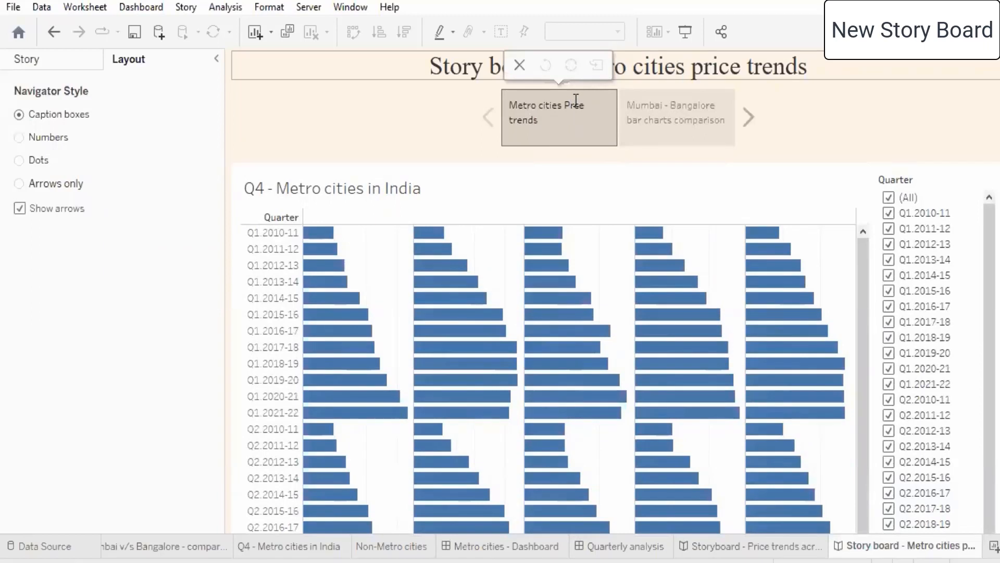
left_click(175, 258)
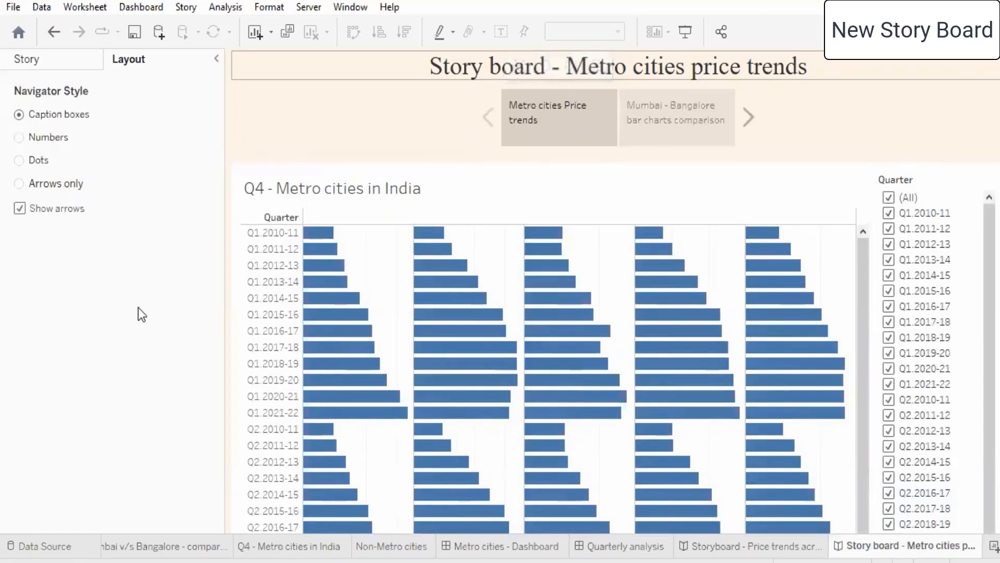
- Look over the Mumbai - Bangalore comparison story point with the story's sheet list shown, and open the file commands
left_click(687, 124)
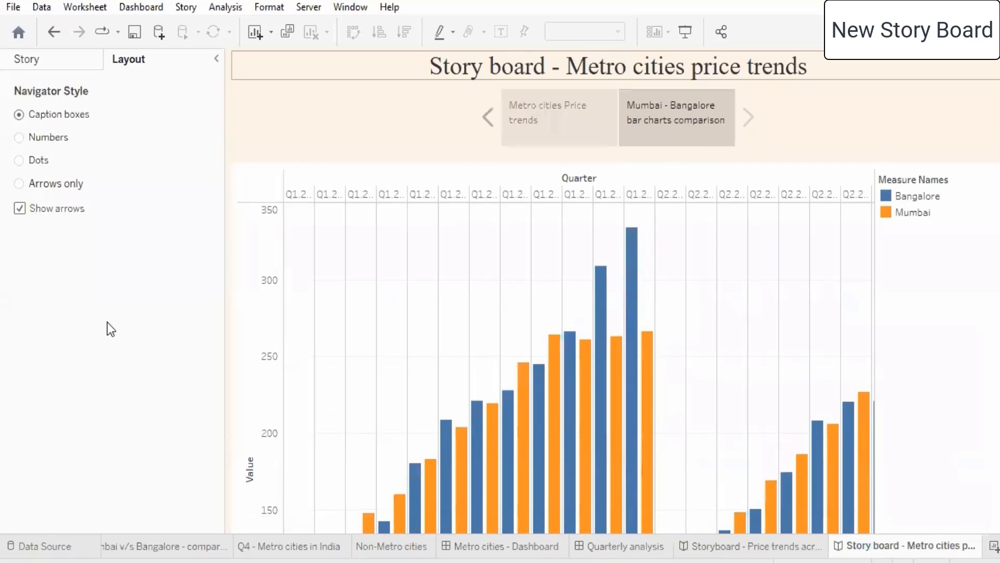
left_click(44, 61)
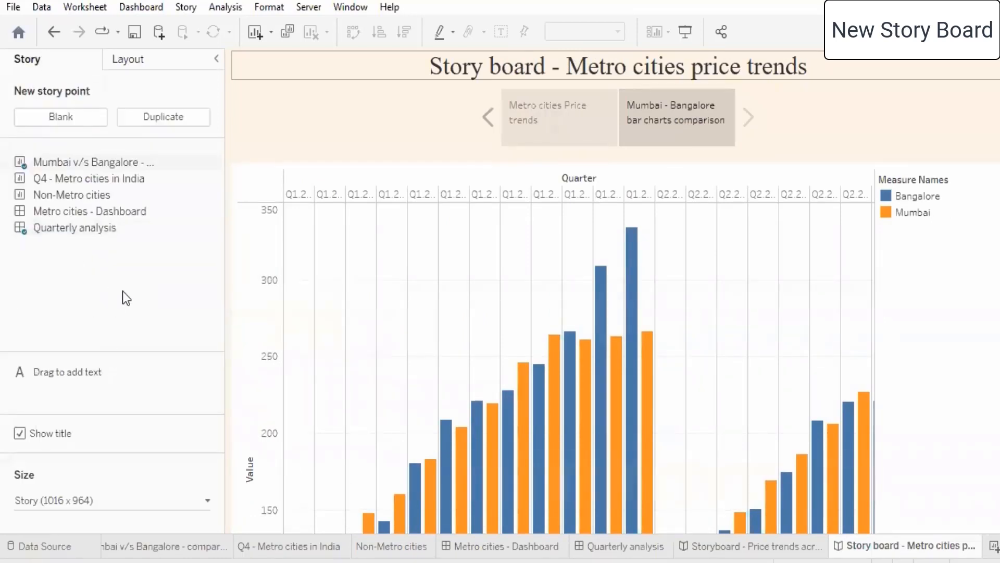
scroll(615, 292, "down", 1)
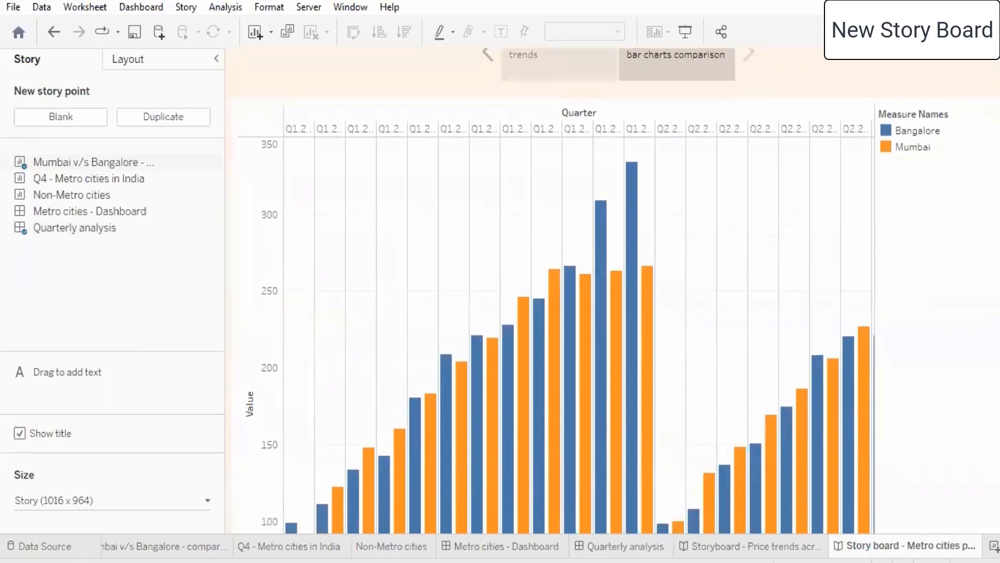
scroll(629, 375, "down", 3)
scroll(628, 375, "up", 6)
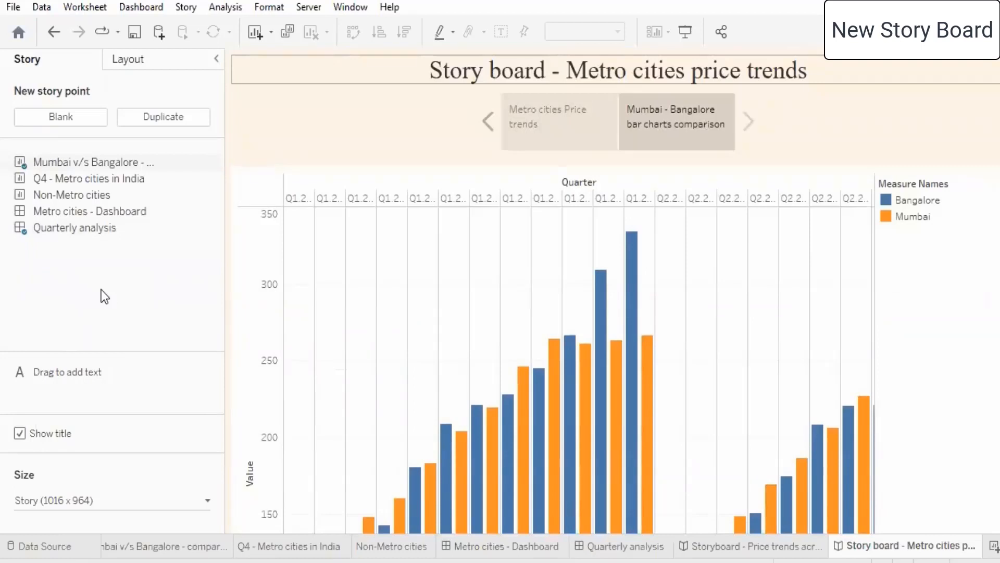
left_click(13, 6)
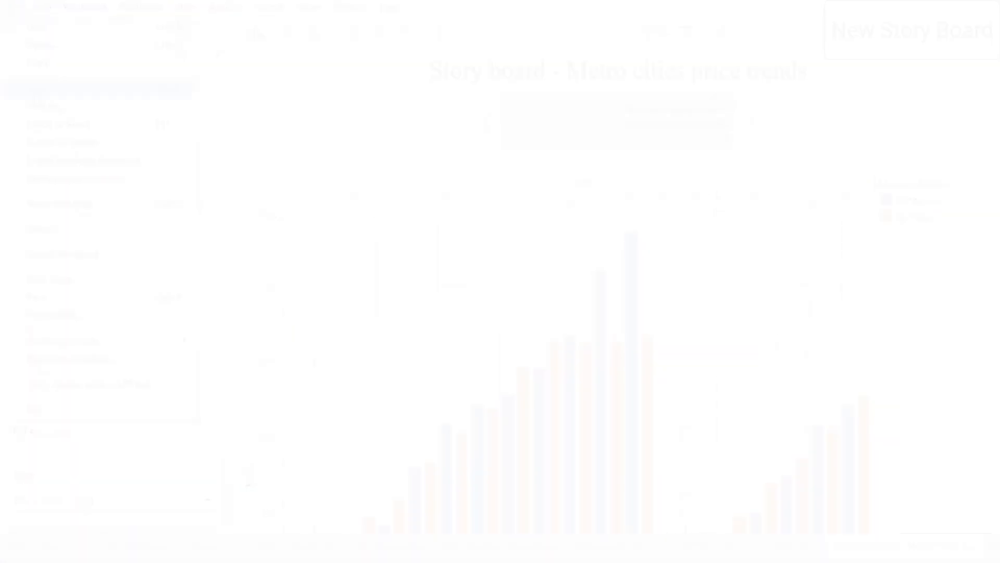